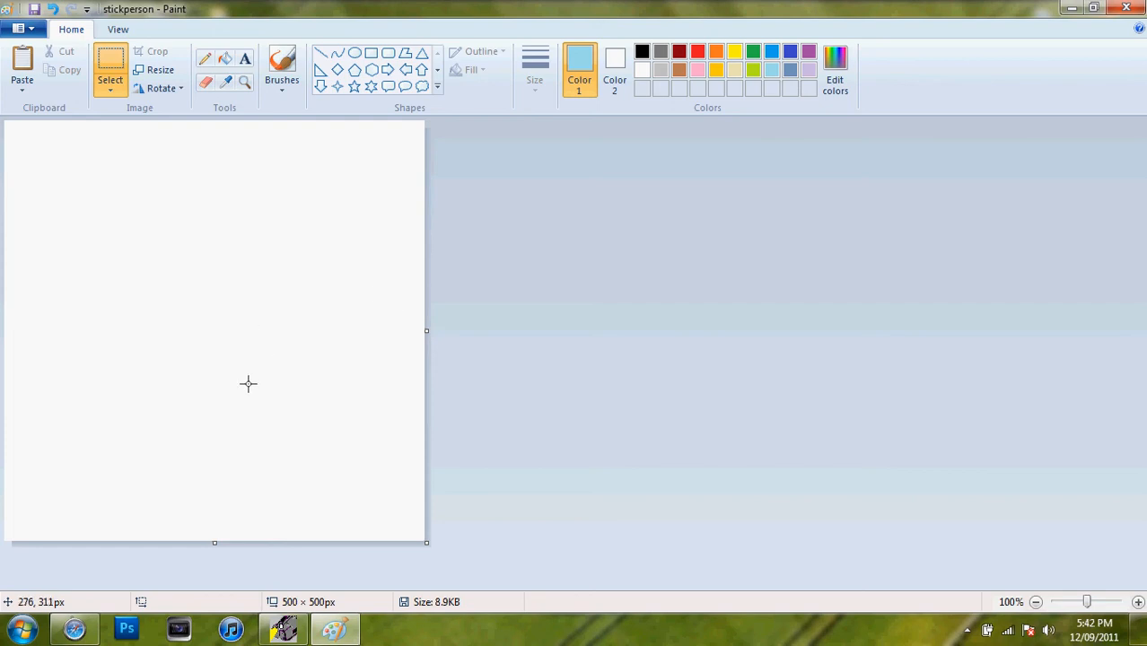
click(76, 630)
click(79, 631)
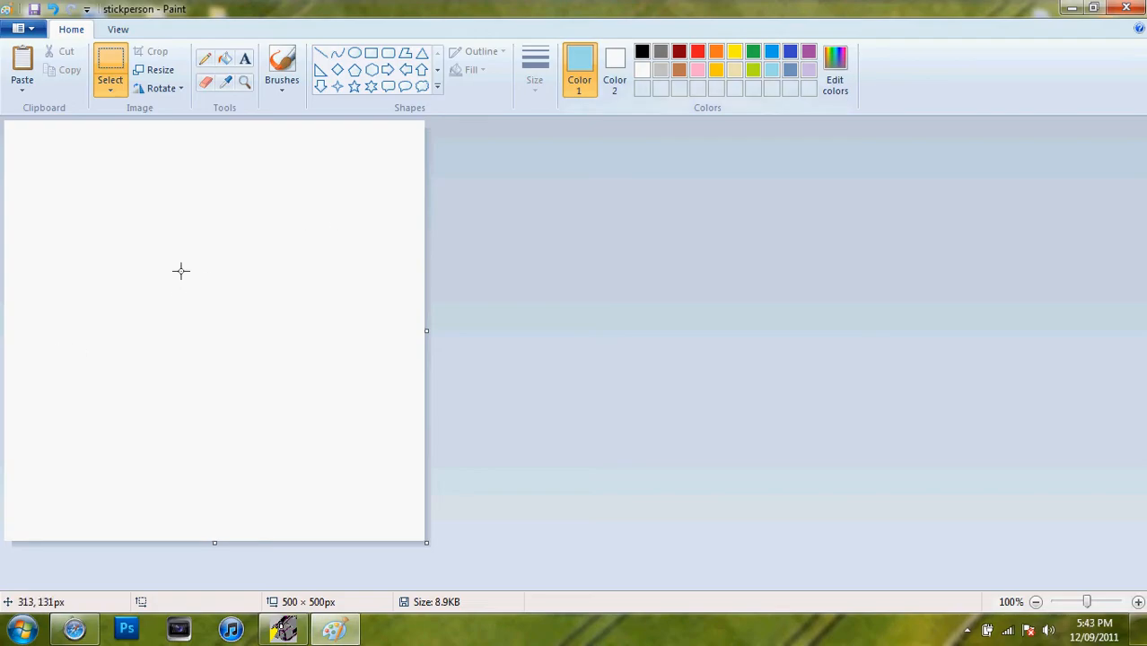
mouse_move(141, 229)
mouse_down()
mouse_move(113, 287)
mouse_move(123, 284)
mouse_up()
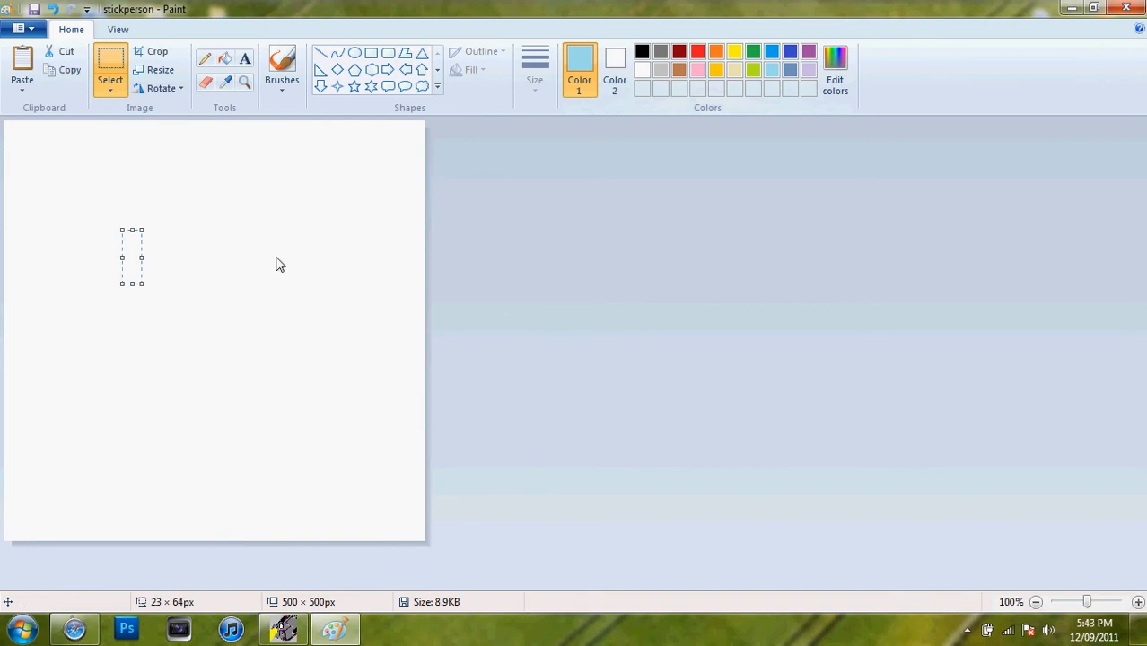
click(336, 221)
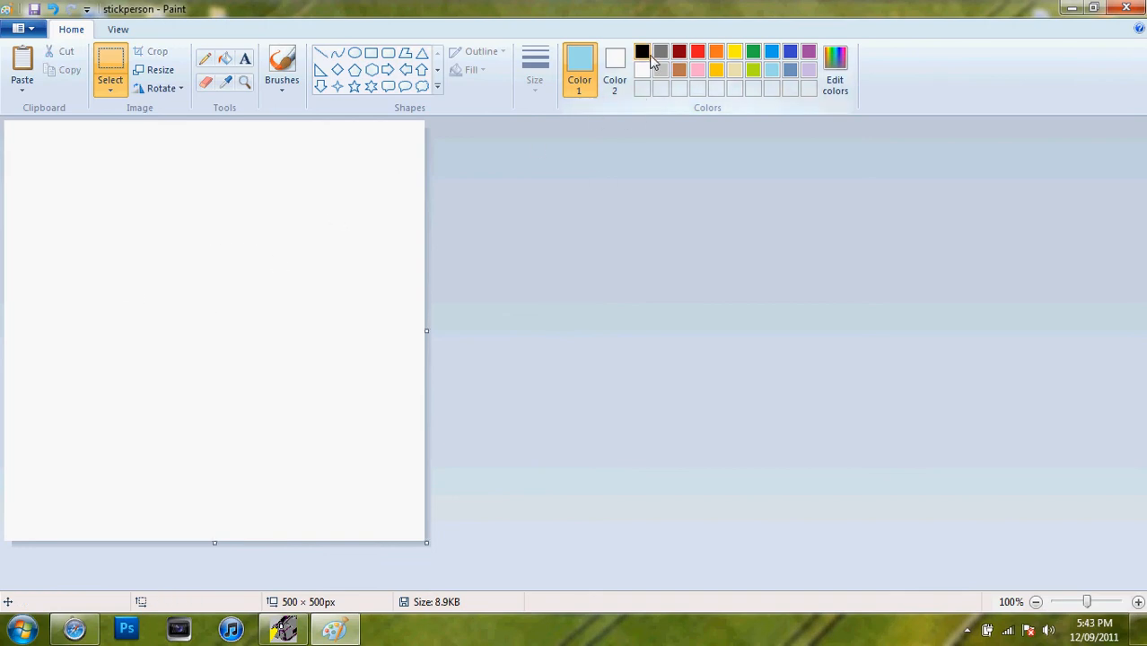
- Sketch the wolf's rounded head, both eyes and the nose in light blue with the Pencil tool, undoing the curved muzzle line
click(204, 59)
click(535, 79)
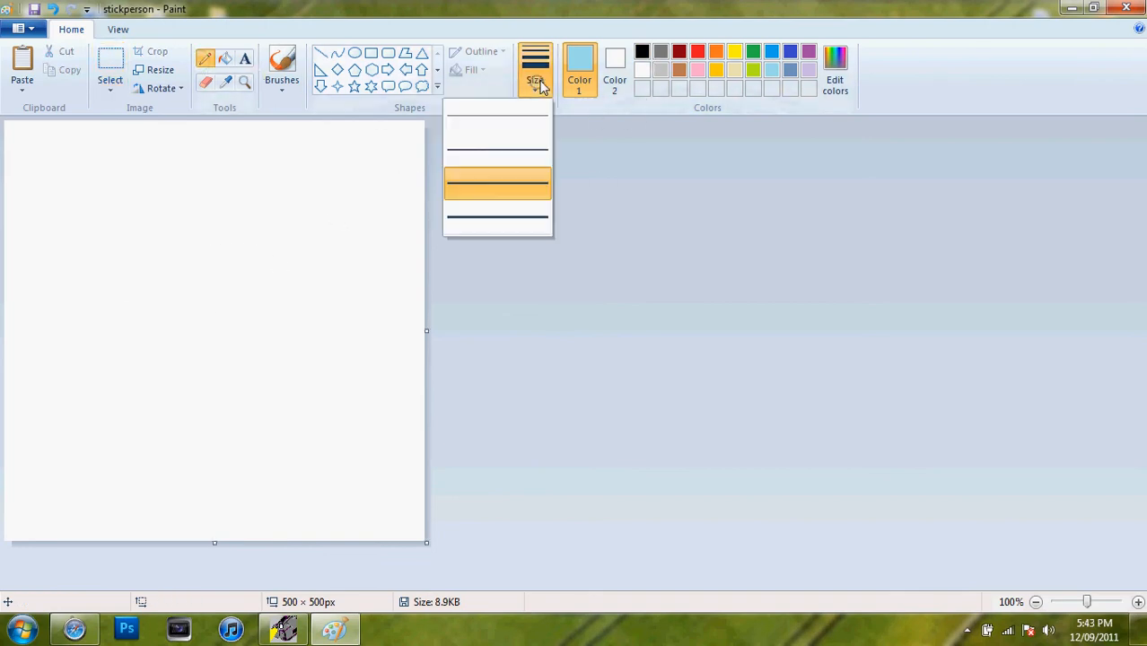
click(371, 255)
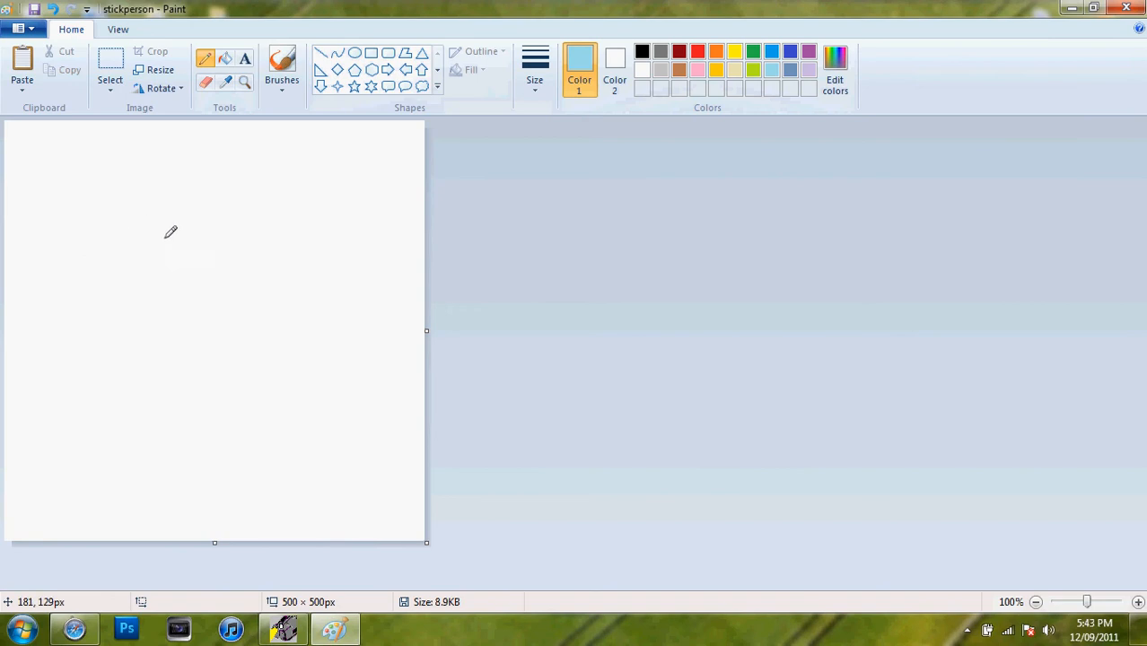
mouse_move(122, 241)
mouse_down()
mouse_move(235, 286)
mouse_move(93, 267)
mouse_up()
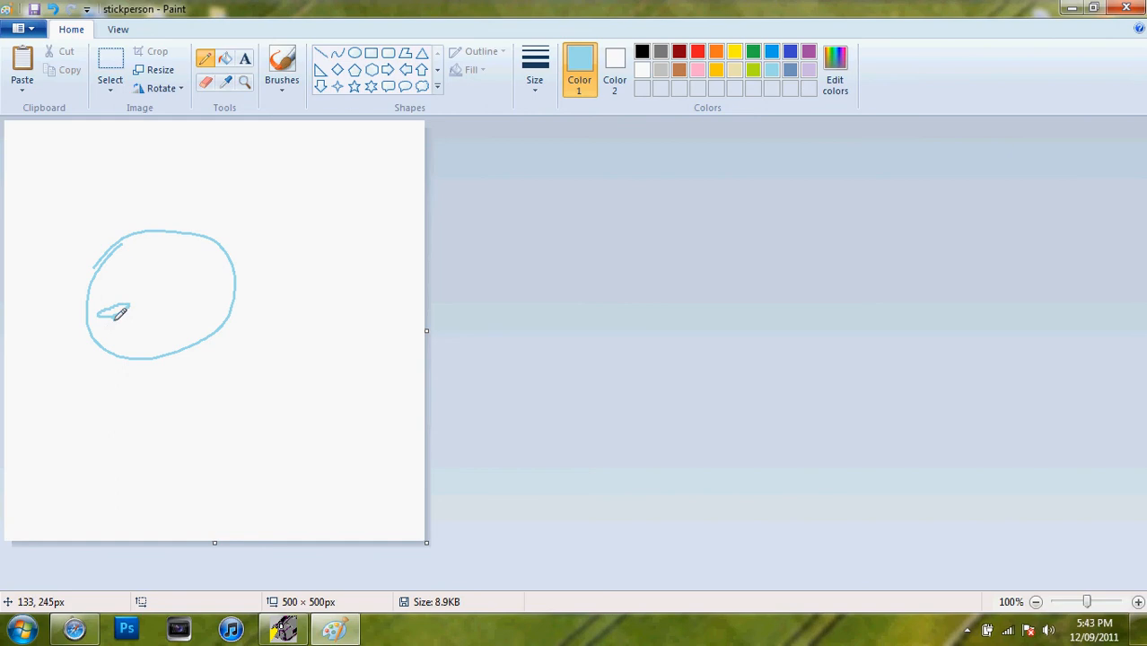
mouse_move(130, 286)
mouse_down()
mouse_move(129, 266)
mouse_move(176, 253)
mouse_move(132, 285)
mouse_move(64, 289)
mouse_move(90, 301)
mouse_up()
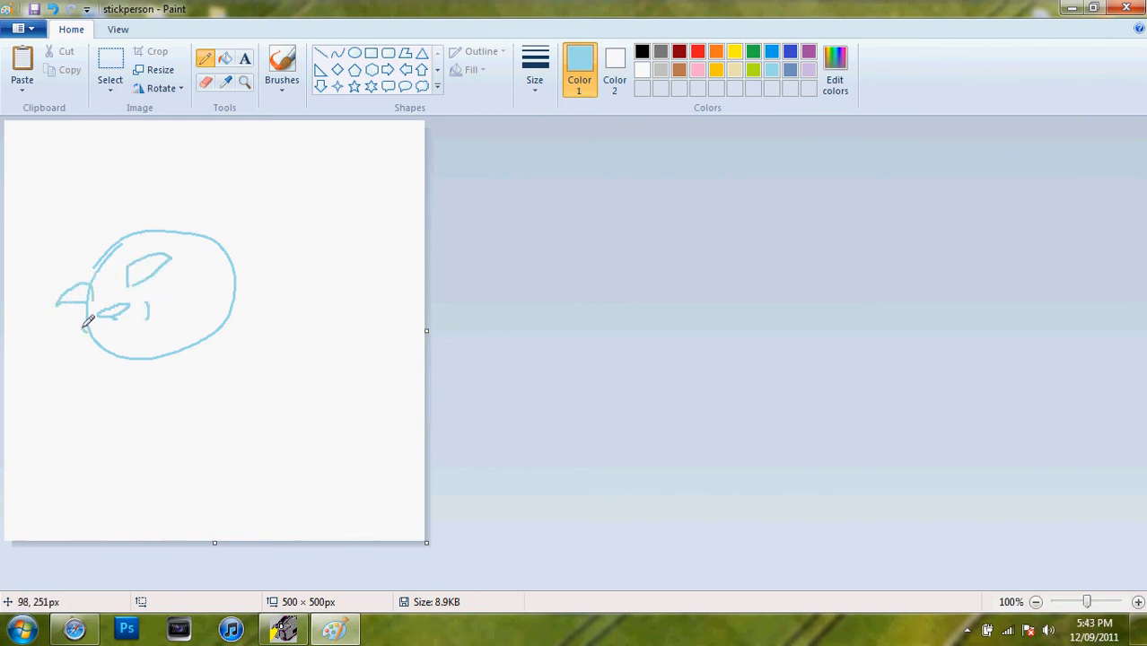
drag(85, 326, 130, 320)
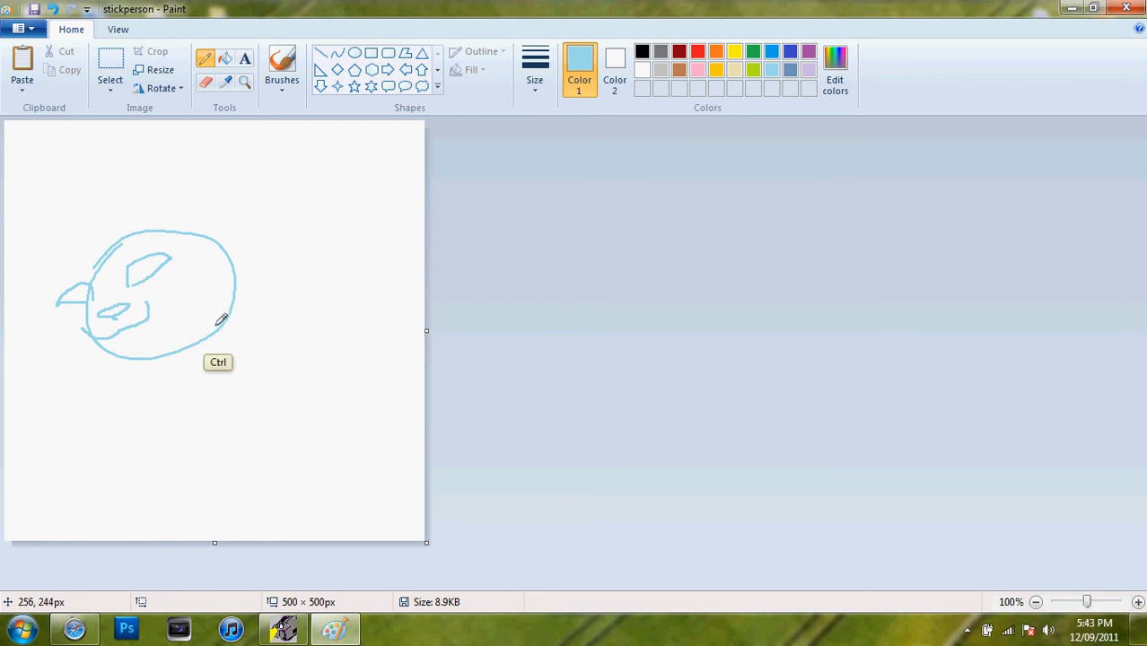
key(ctrl+z)
- Sketch the wolf's pointed ears, the jagged cheek fur and both sides of the furry neck in light blue
mouse_move(175, 221)
mouse_down()
mouse_move(247, 172)
mouse_move(228, 249)
mouse_up()
mouse_move(250, 178)
mouse_down()
mouse_move(235, 269)
mouse_move(244, 291)
mouse_up()
mouse_move(175, 220)
mouse_down()
mouse_move(150, 204)
mouse_move(71, 246)
mouse_move(41, 236)
mouse_move(57, 333)
mouse_move(89, 358)
mouse_move(210, 344)
mouse_up()
mouse_move(229, 306)
mouse_down()
mouse_move(253, 336)
mouse_move(254, 386)
mouse_up()
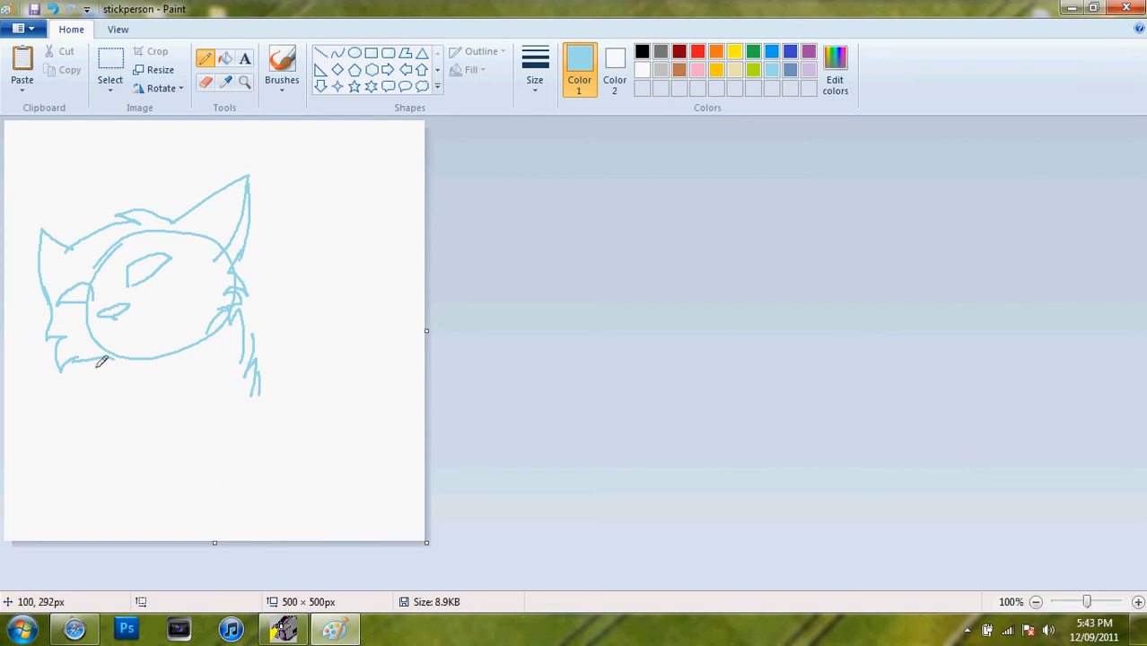
mouse_move(98, 364)
mouse_down()
mouse_move(81, 419)
mouse_move(113, 415)
mouse_move(121, 485)
mouse_up()
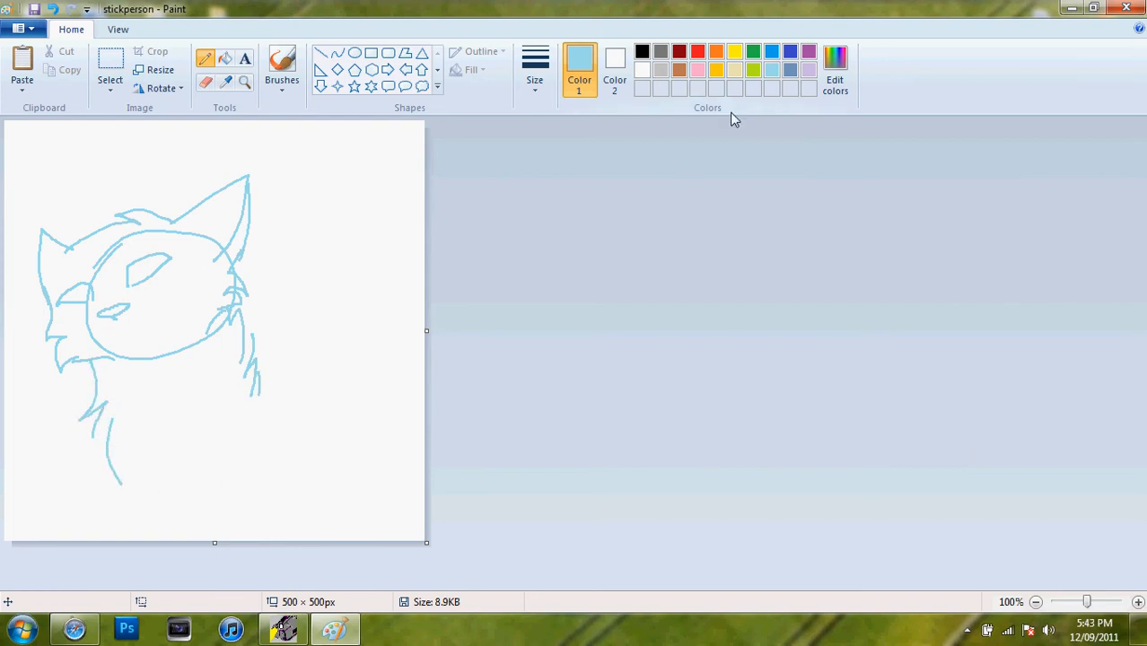
- Outline the wolf's two eyes and nose in black over the light blue sketch
click(642, 51)
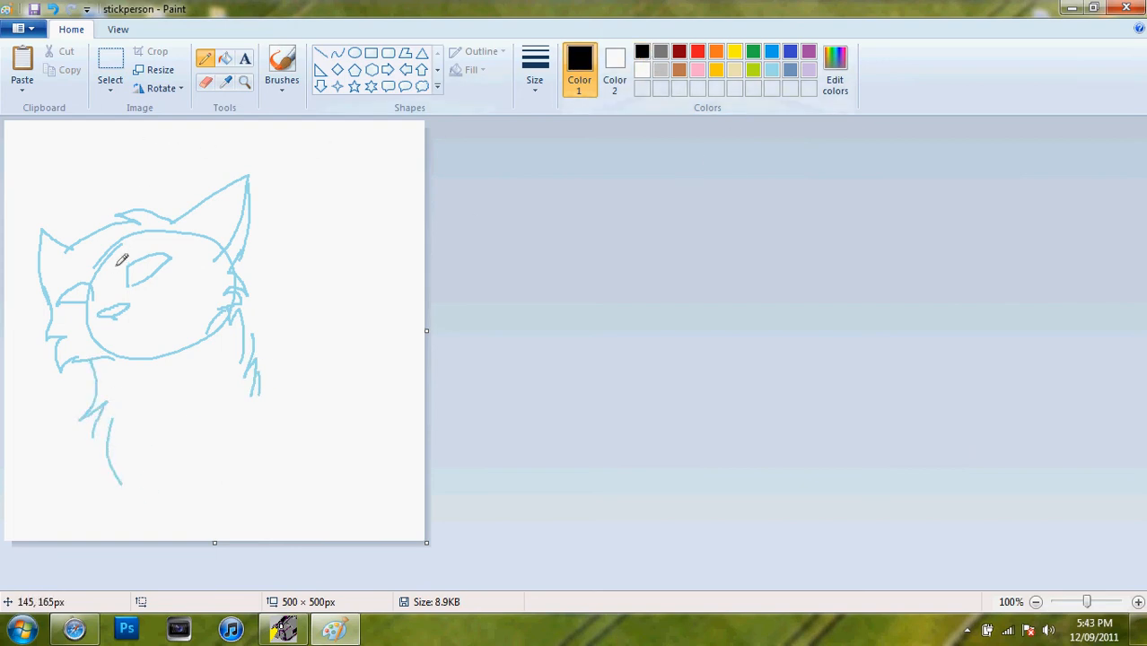
drag(129, 287, 135, 262)
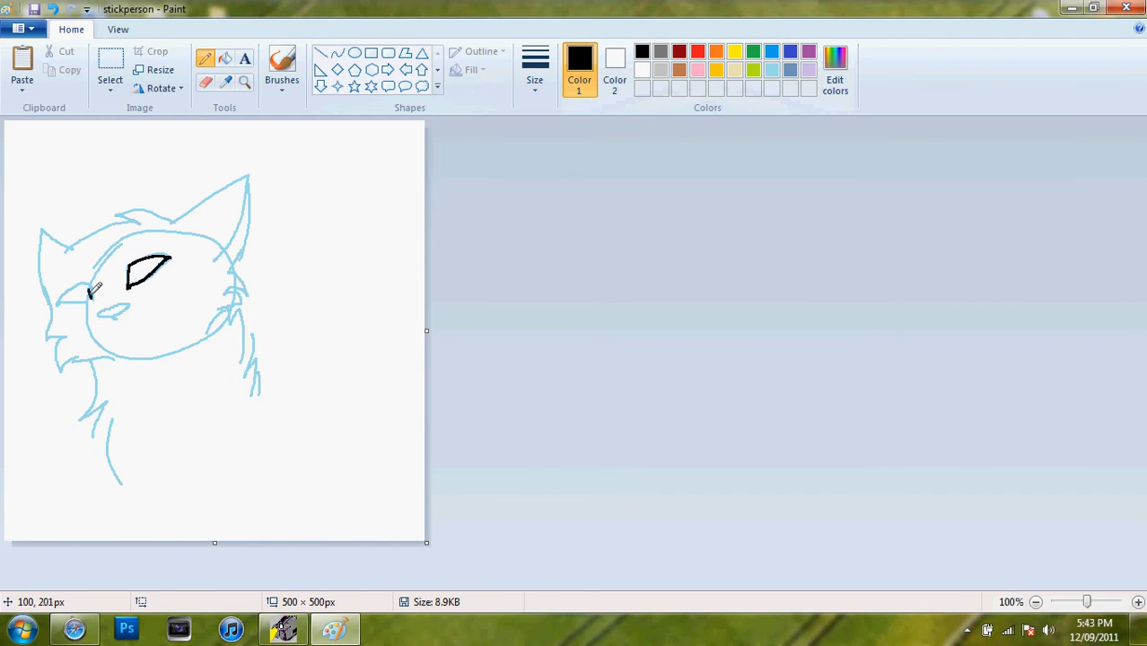
mouse_move(89, 288)
mouse_down()
mouse_move(73, 282)
mouse_move(55, 302)
mouse_up()
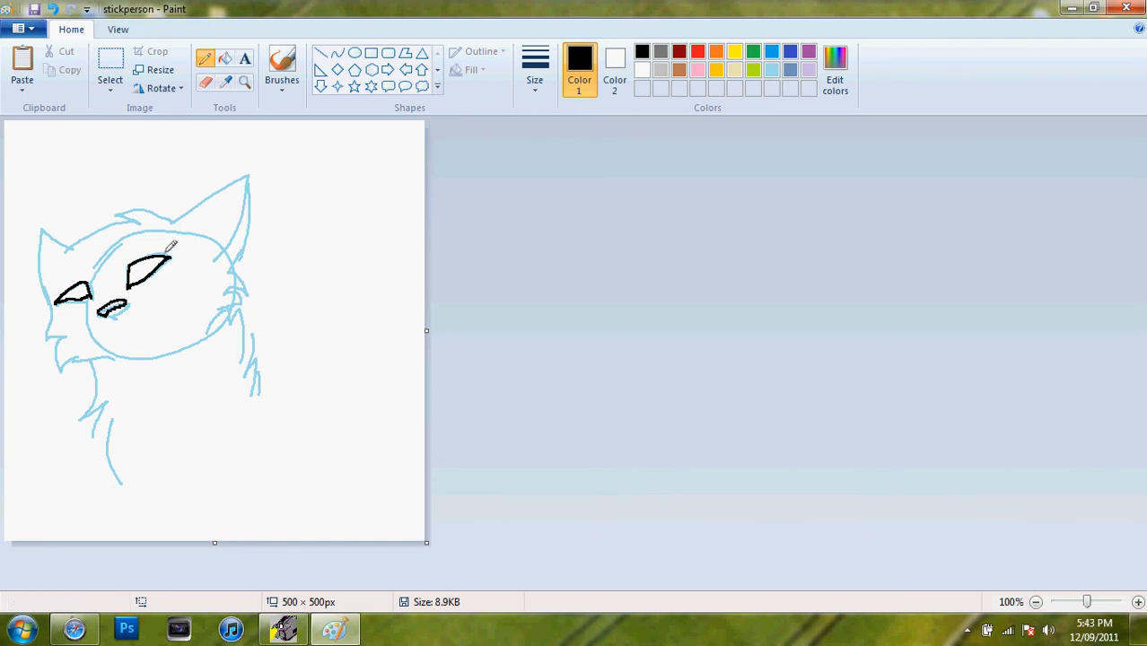
- Trace the ears, top of the head, cheek fur, mouth and jagged neck fur in black
mouse_move(177, 223)
mouse_down()
mouse_move(254, 191)
mouse_move(221, 281)
mouse_move(220, 235)
mouse_move(251, 196)
mouse_move(223, 283)
mouse_move(234, 277)
mouse_move(231, 315)
mouse_up()
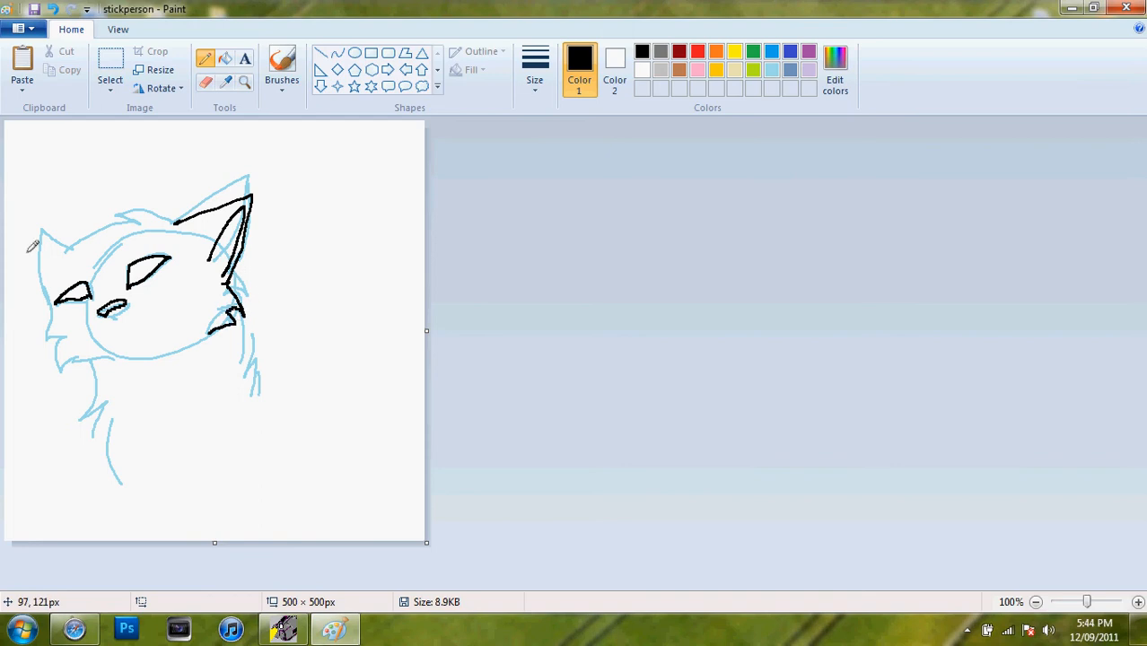
mouse_move(176, 221)
mouse_down()
mouse_move(130, 209)
mouse_move(133, 224)
mouse_move(56, 246)
mouse_move(66, 256)
mouse_move(77, 248)
mouse_move(53, 239)
mouse_move(44, 250)
mouse_move(45, 238)
mouse_move(51, 342)
mouse_move(124, 348)
mouse_move(75, 420)
mouse_move(99, 406)
mouse_move(87, 447)
mouse_move(108, 418)
mouse_move(113, 460)
mouse_up()
mouse_move(235, 316)
mouse_down()
mouse_move(237, 355)
mouse_move(250, 343)
mouse_move(244, 375)
mouse_move(271, 399)
mouse_move(239, 413)
mouse_up()
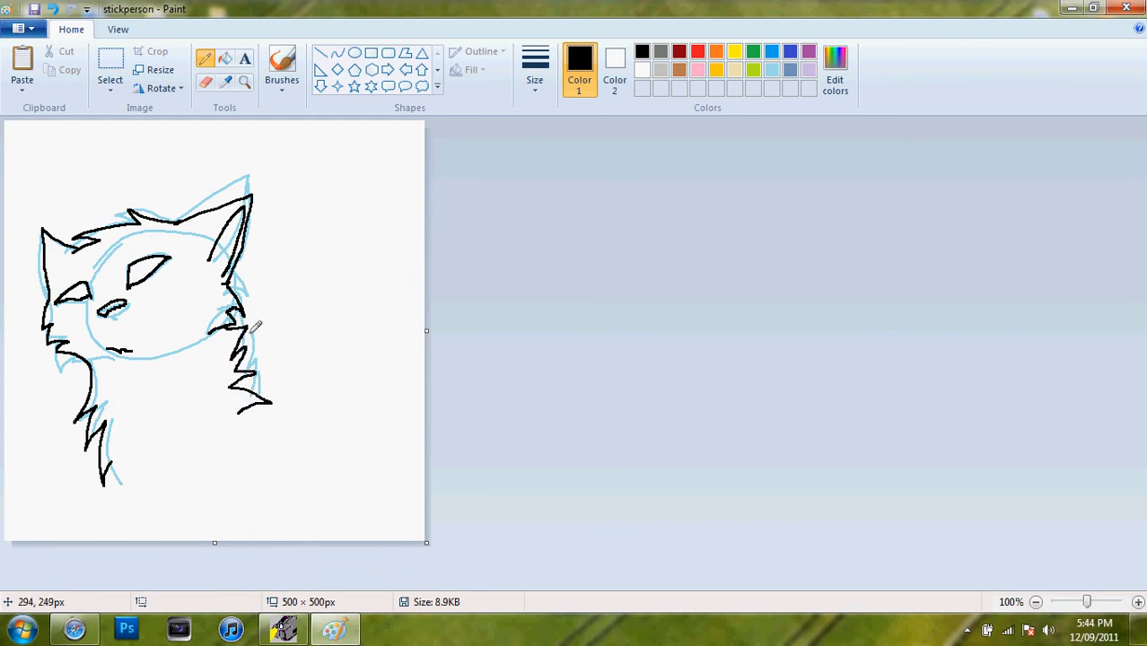
- Extend the black line art down to the canvas's lower edge with jagged chest fur and an outer body line on each side
mouse_move(239, 411)
mouse_down()
mouse_move(246, 451)
mouse_move(229, 475)
mouse_move(224, 541)
mouse_up()
drag(113, 465, 132, 537)
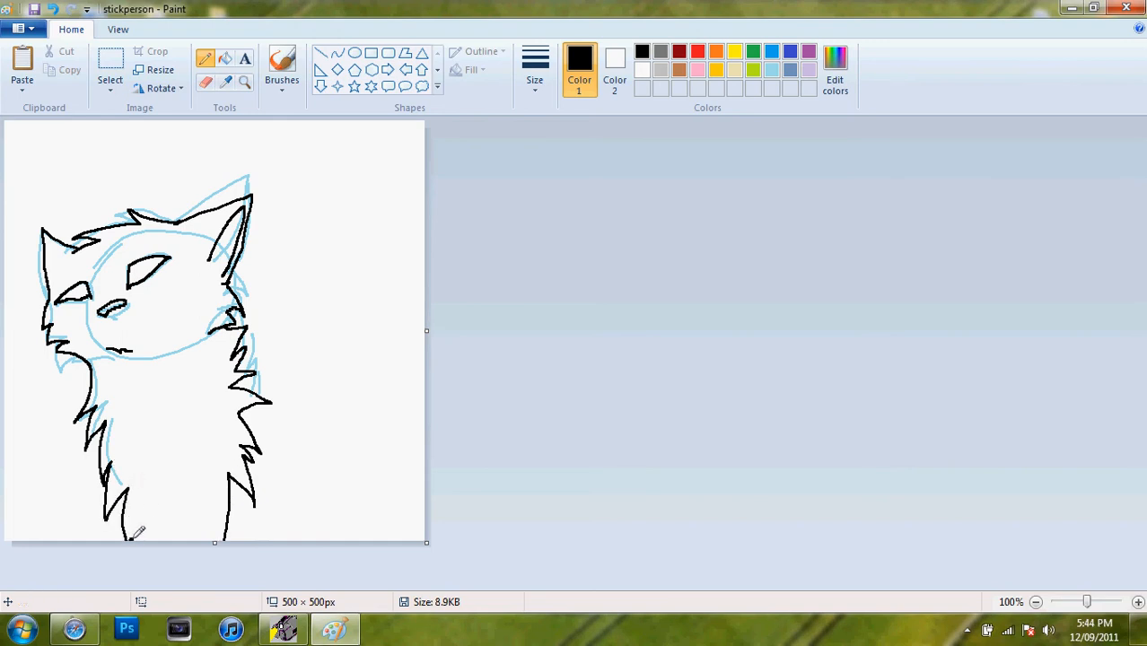
drag(89, 438, 92, 538)
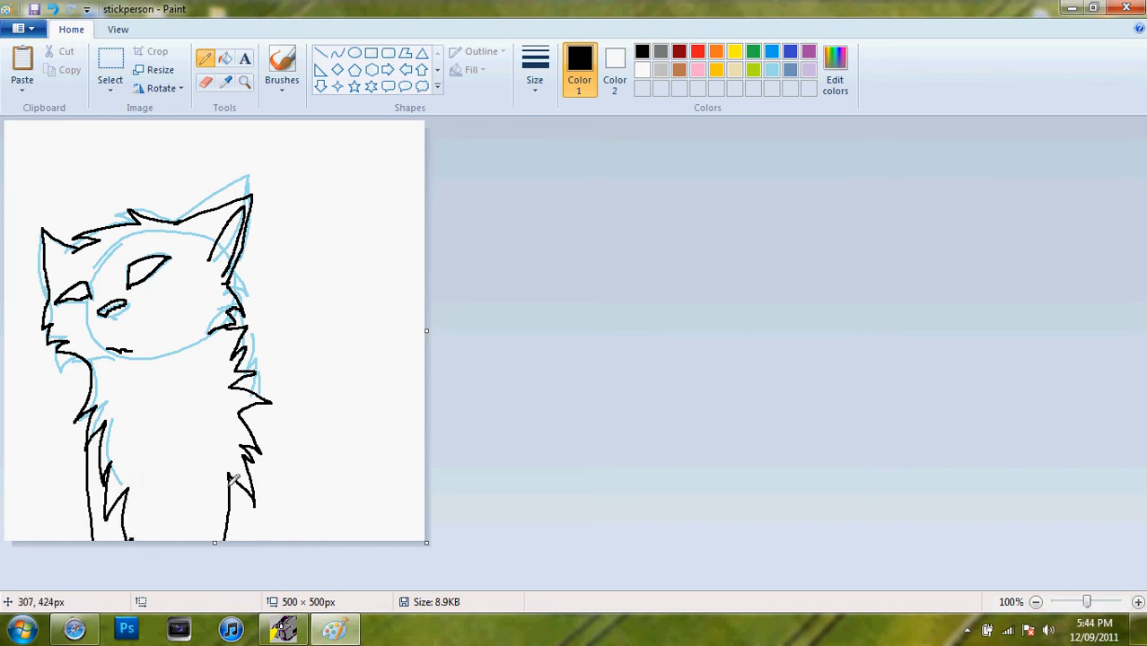
drag(255, 491, 256, 583)
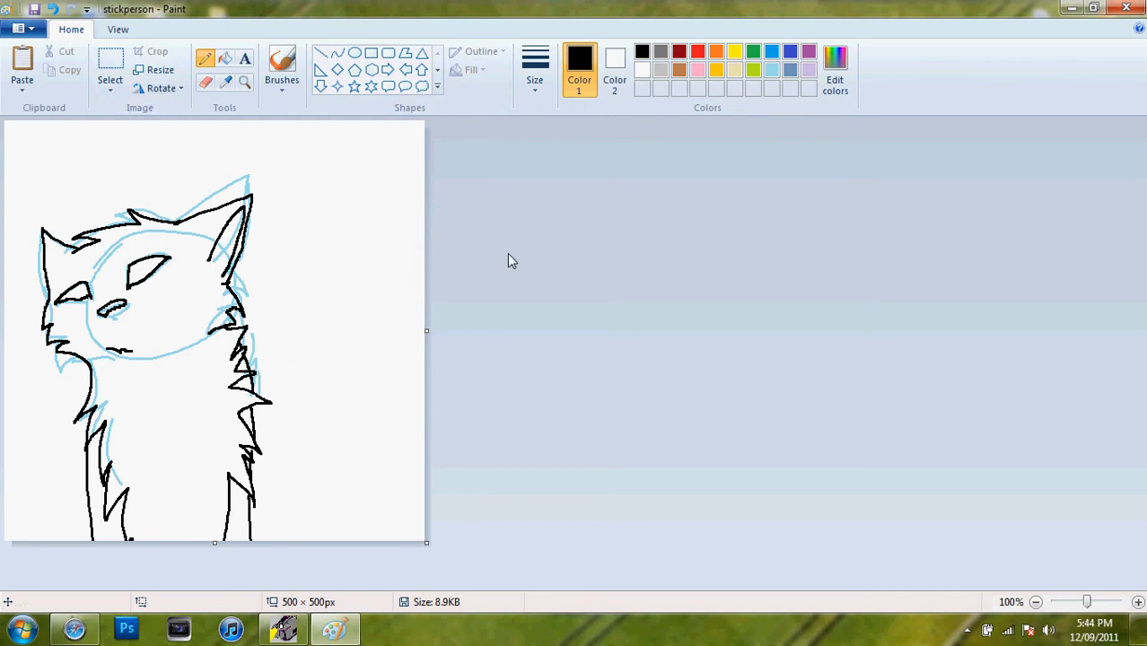
- Turn on transparent selection and select the whole drawing
click(108, 85)
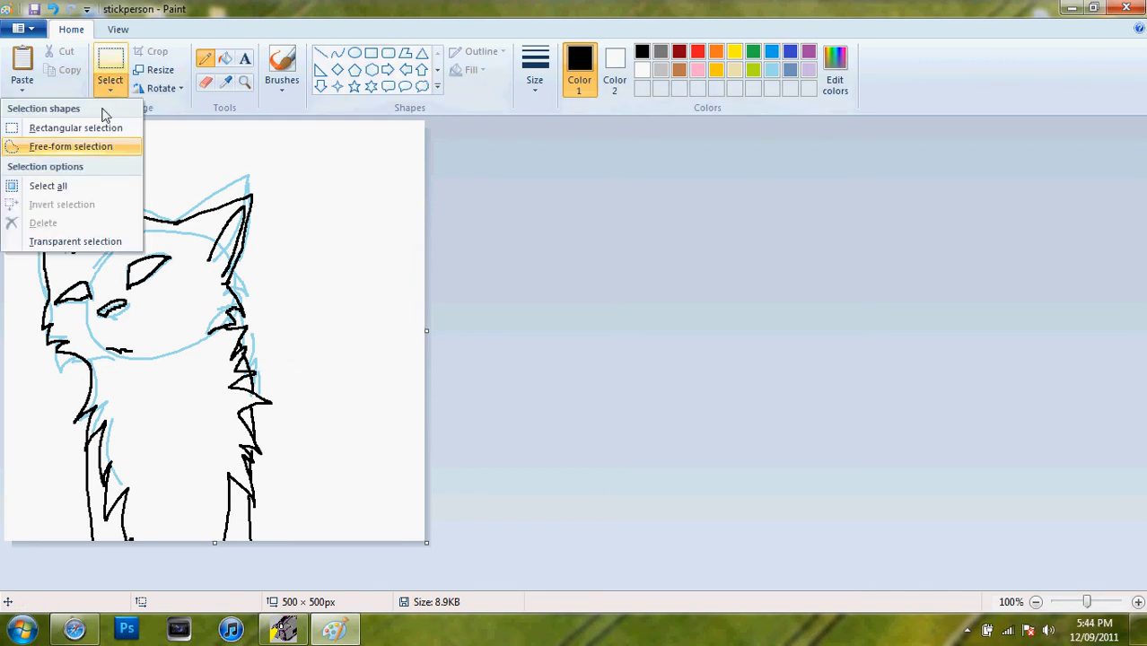
click(27, 238)
click(109, 86)
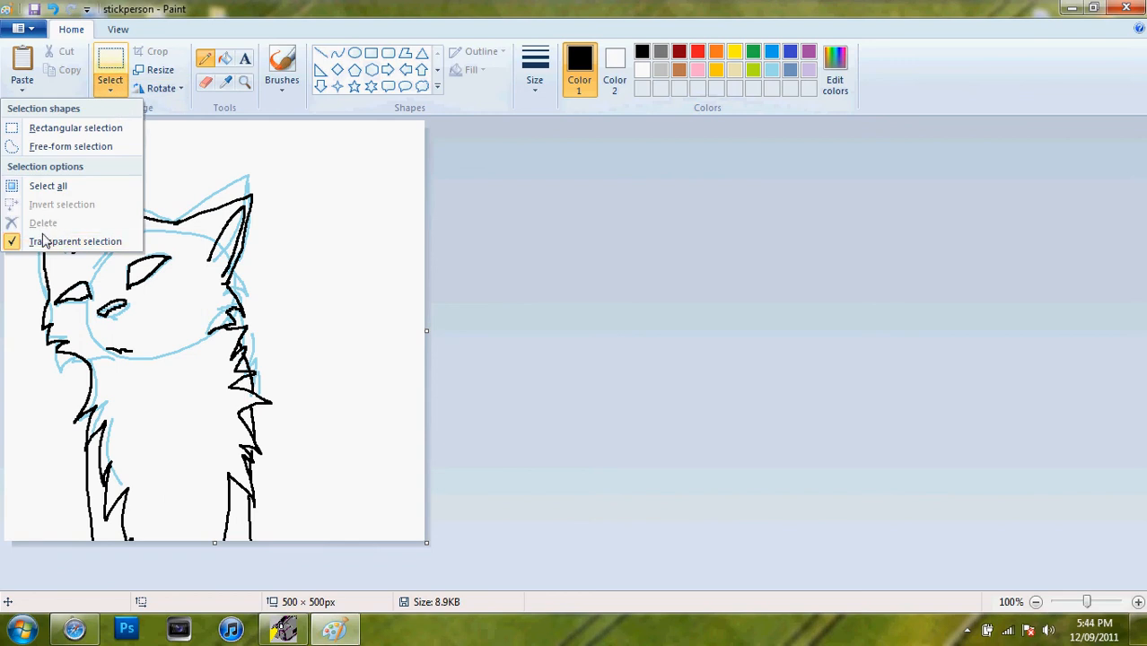
click(121, 93)
click(120, 90)
click(57, 186)
- Try light blue and yellow as Color 2, then set it back to white
click(627, 70)
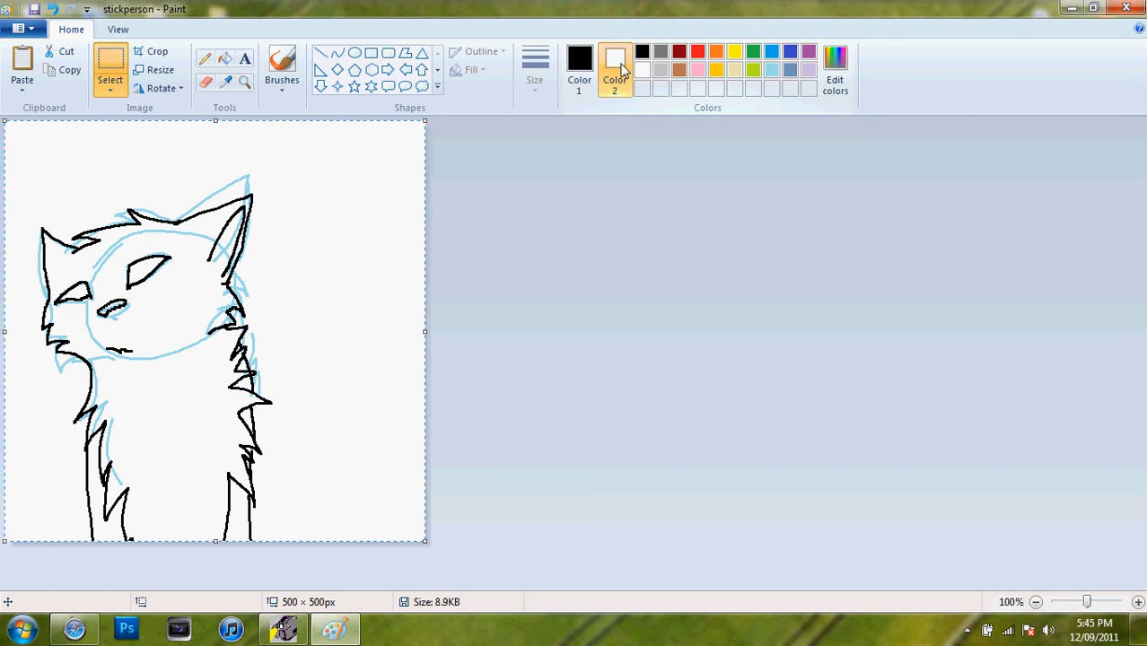
click(776, 71)
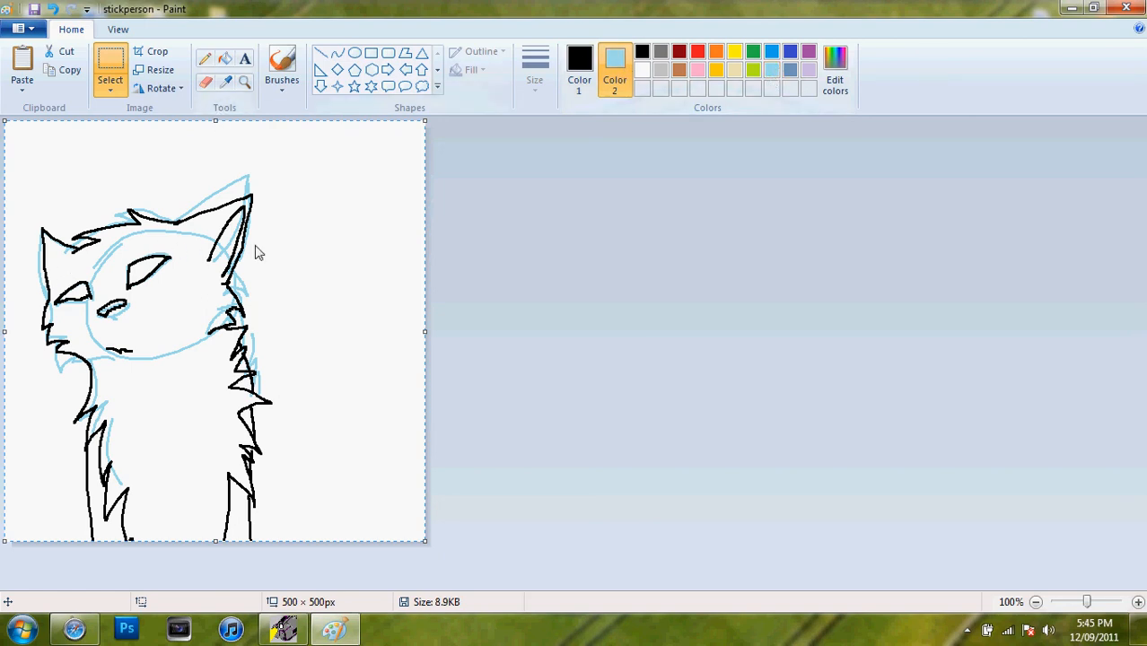
click(735, 51)
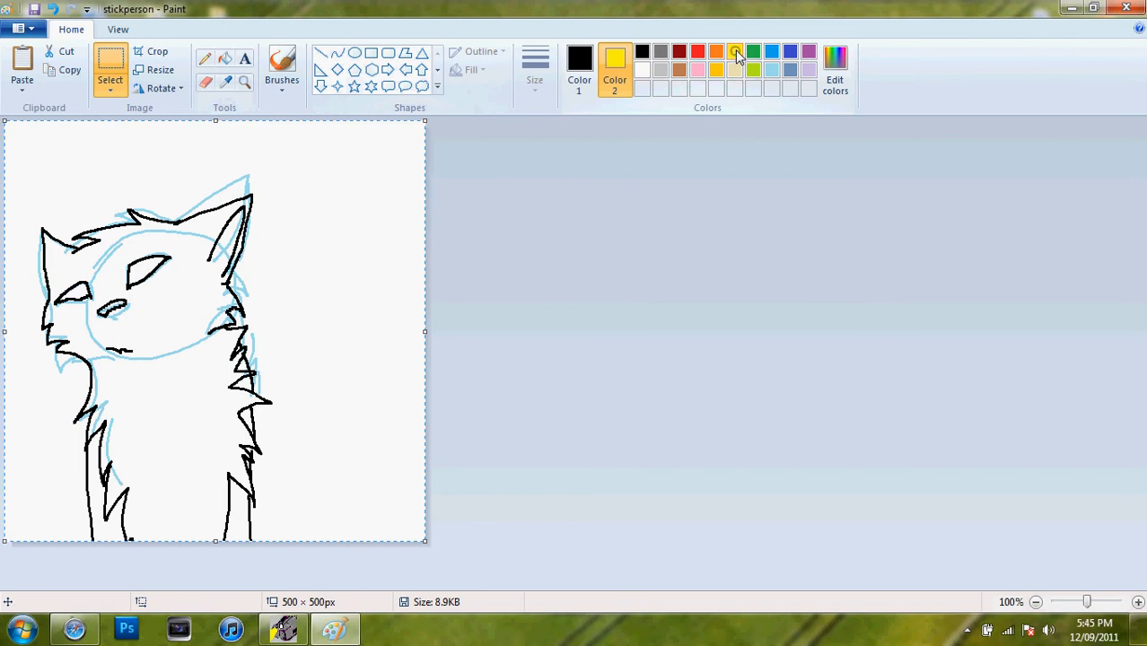
click(771, 69)
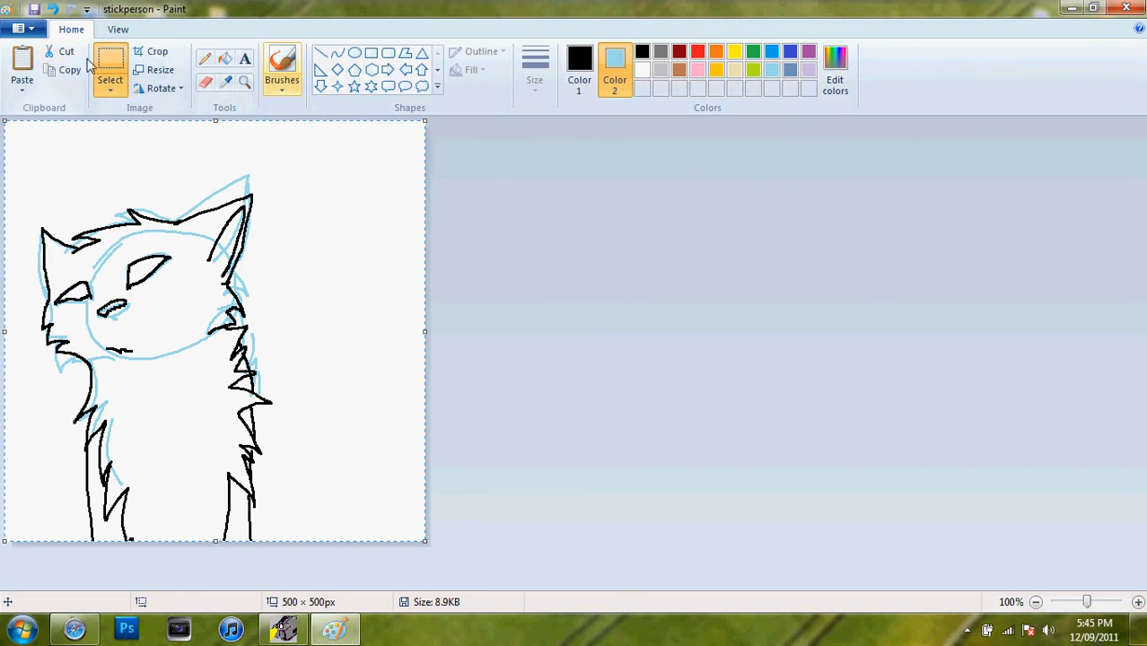
click(643, 70)
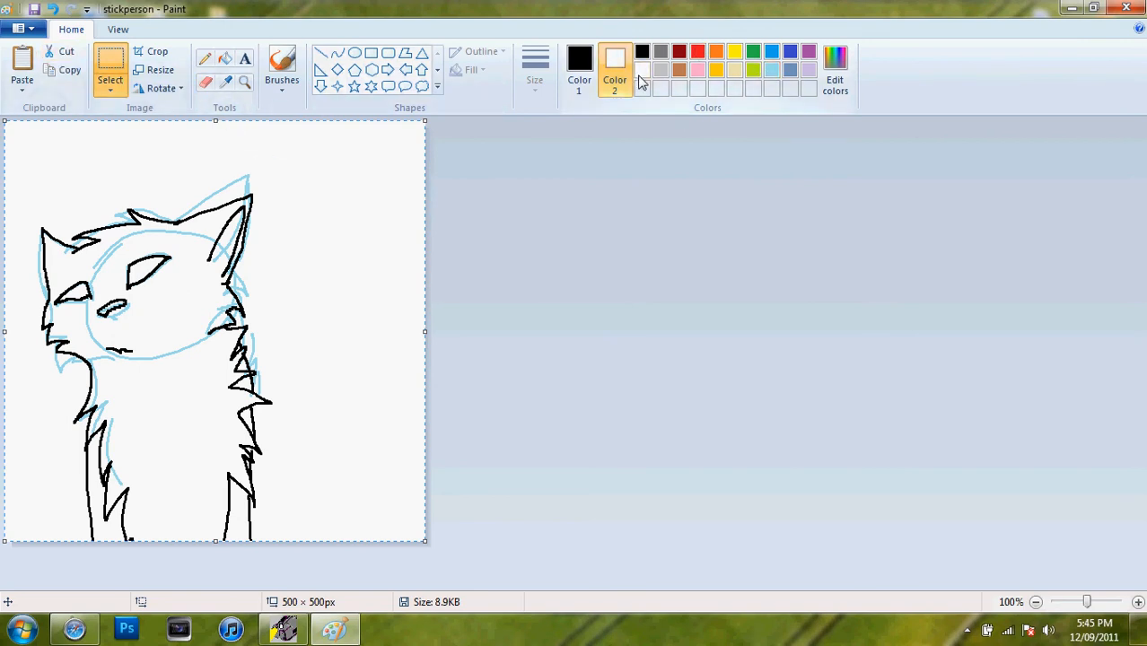
- Cut the selected drawing, set Color 2 to the sketch's light blue and paste the drawing back without its sketch lines
click(67, 52)
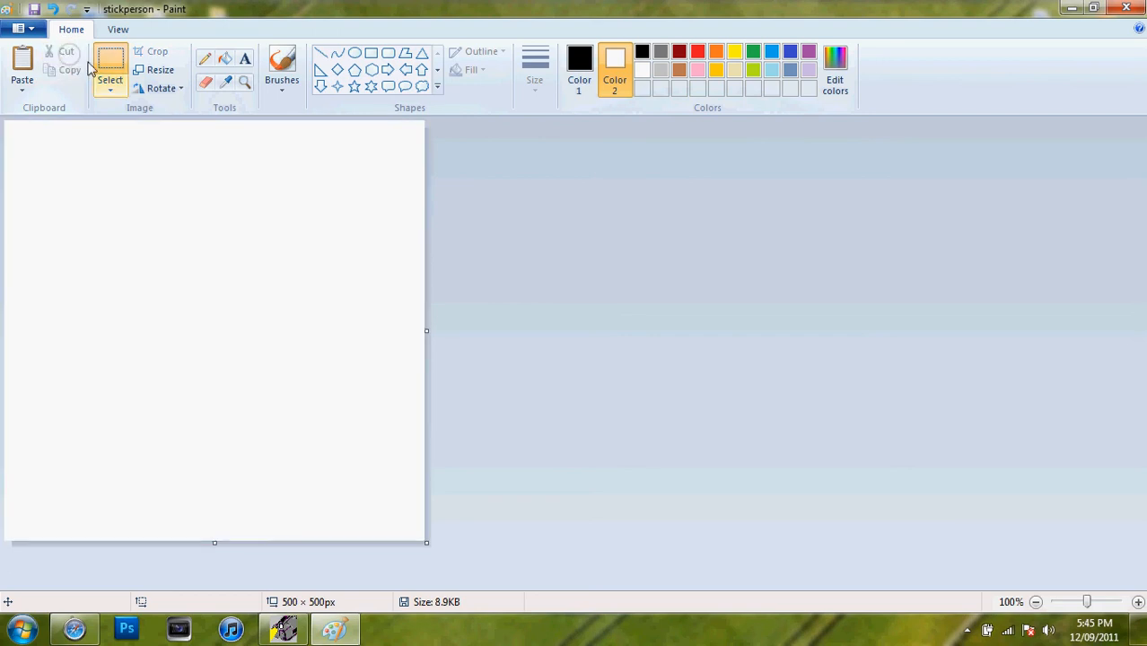
click(771, 69)
click(22, 65)
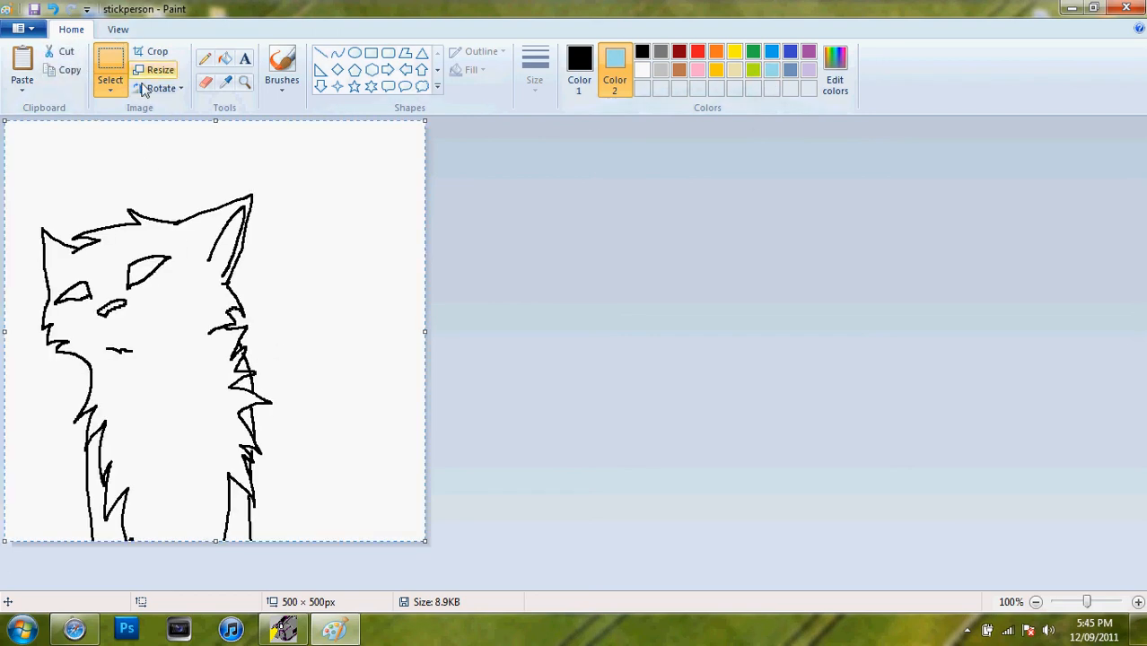
- Save the line art as a PNG named wolf in the testing folder, replacing the existing file
click(27, 29)
click(59, 168)
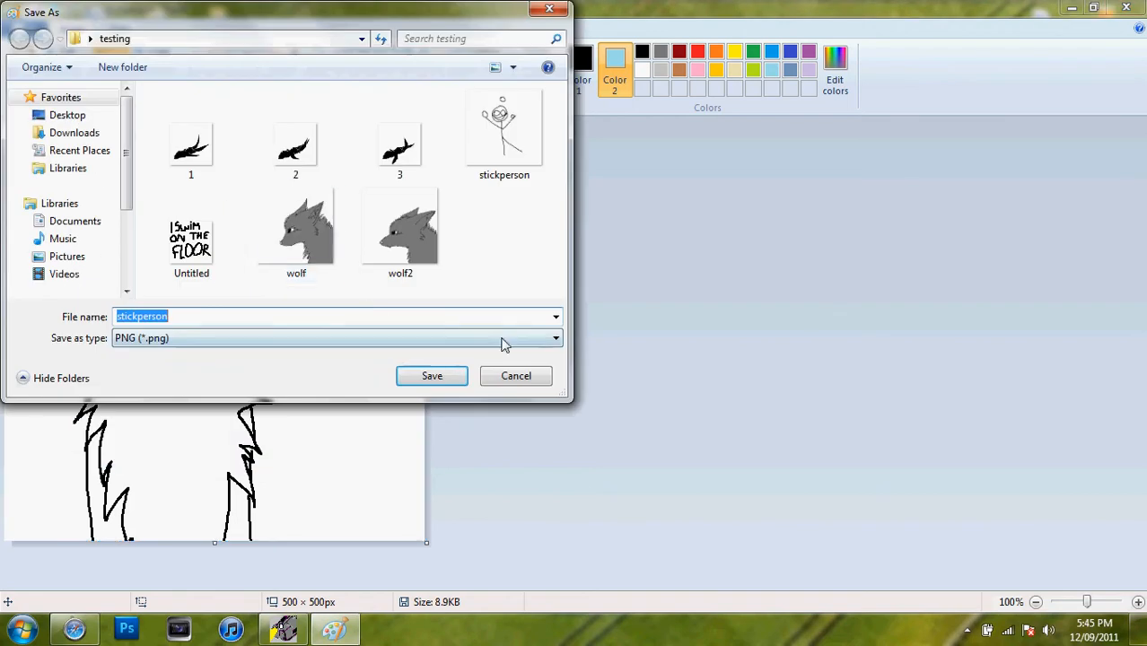
click(299, 258)
click(436, 375)
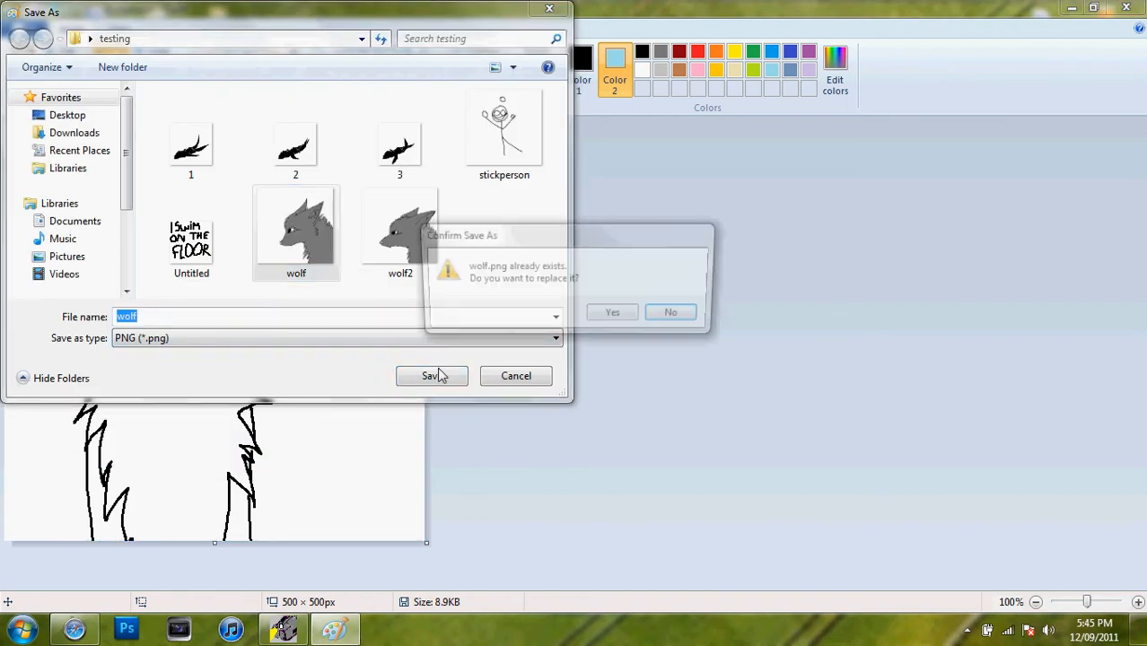
click(617, 313)
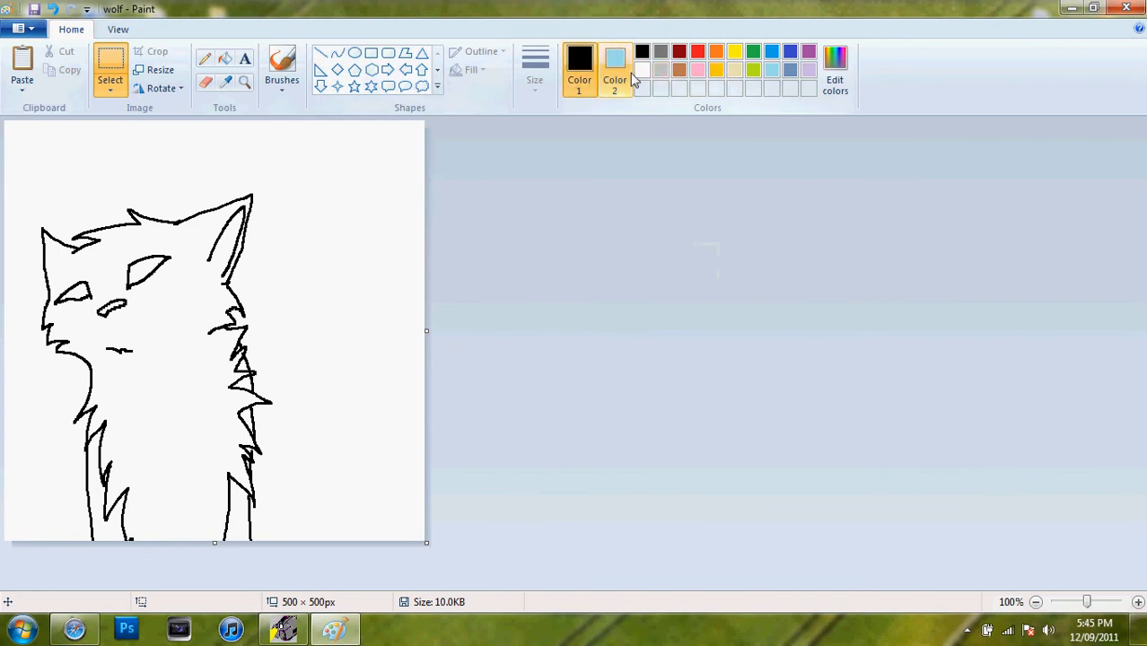
- Set Color 2 to white and Color 1 to light blue
click(641, 70)
click(580, 73)
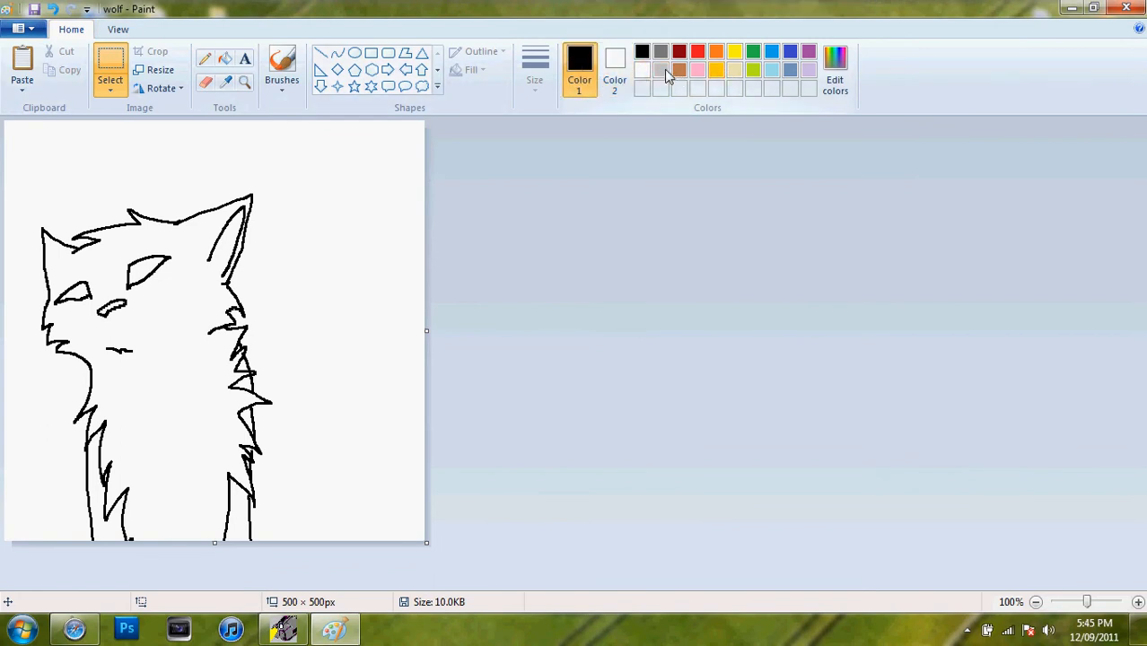
click(769, 70)
- Sketch the second pose's large ear, cheek tuft, head top and small ear in light blue with the Pencil at 200% zoom
click(205, 58)
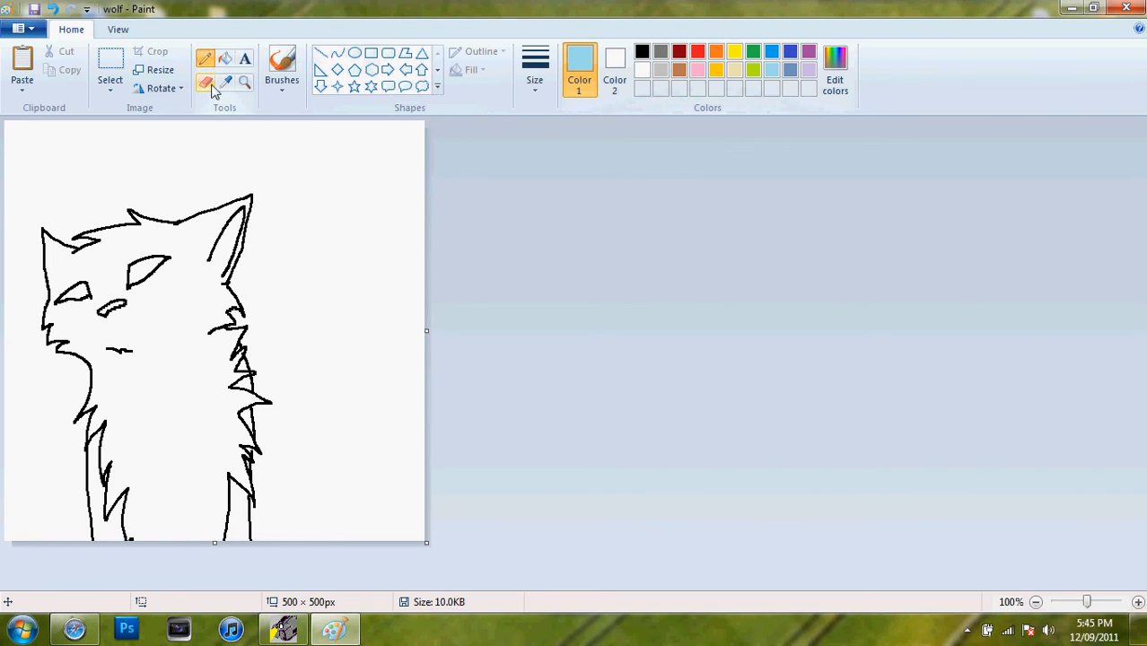
click(244, 82)
click(203, 281)
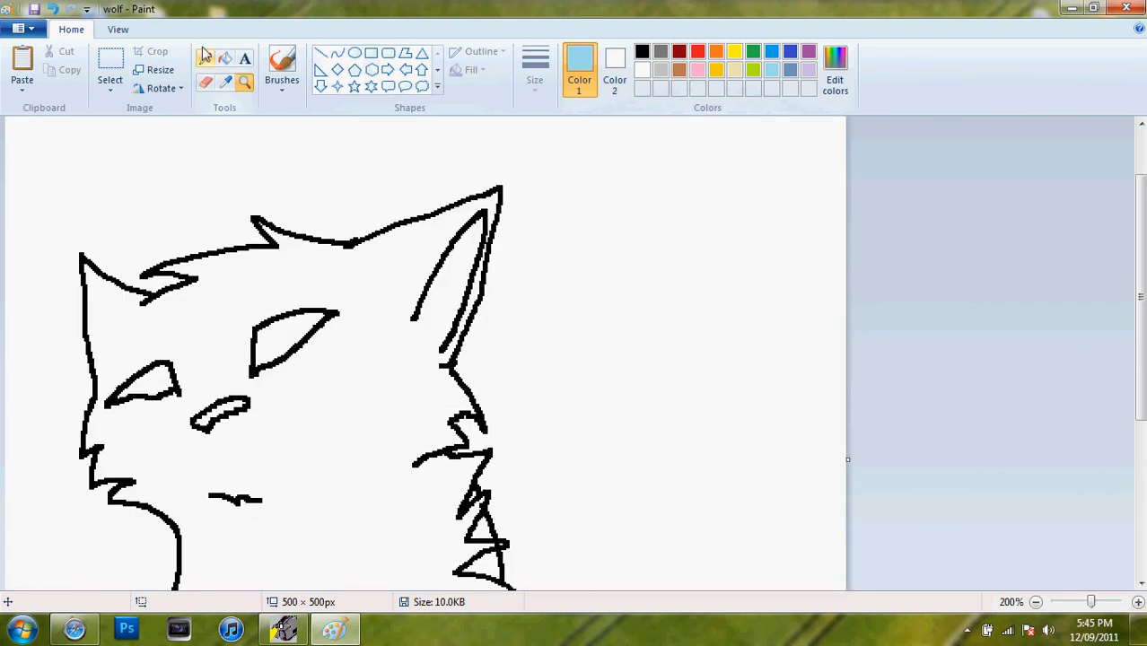
click(205, 59)
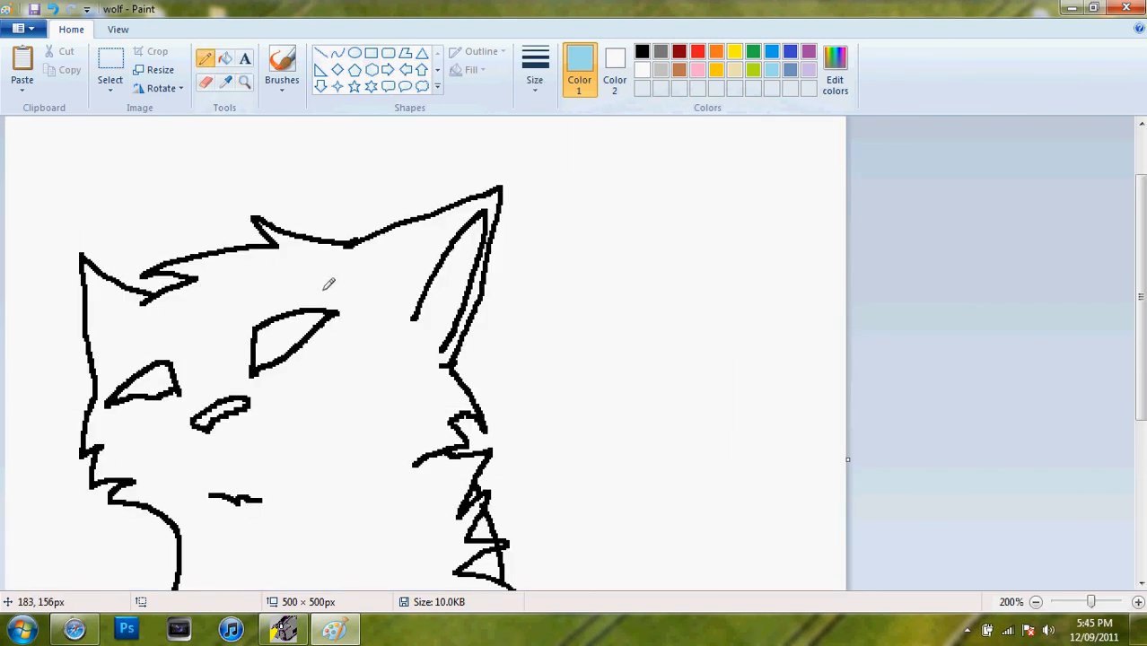
mouse_move(471, 366)
mouse_down()
mouse_move(508, 412)
mouse_move(461, 413)
mouse_move(480, 436)
mouse_move(447, 456)
mouse_up()
mouse_move(476, 368)
mouse_down()
mouse_move(588, 260)
mouse_move(386, 229)
mouse_move(355, 240)
mouse_move(385, 230)
mouse_move(322, 203)
mouse_move(315, 227)
mouse_move(246, 196)
mouse_move(277, 243)
mouse_move(181, 246)
mouse_move(174, 256)
mouse_move(192, 244)
mouse_move(136, 213)
mouse_move(136, 348)
mouse_up()
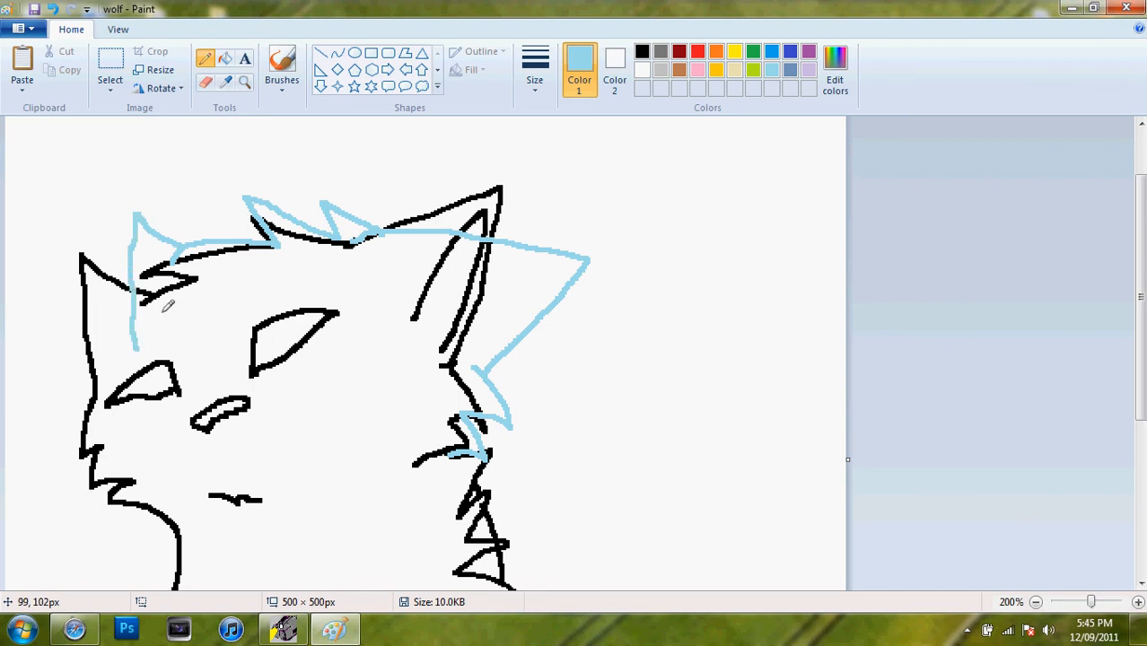
- Undo the small ear's stroke, then complete the light blue second pose with that ear, body fur, legs and facial features
click(52, 9)
click(118, 29)
click(57, 64)
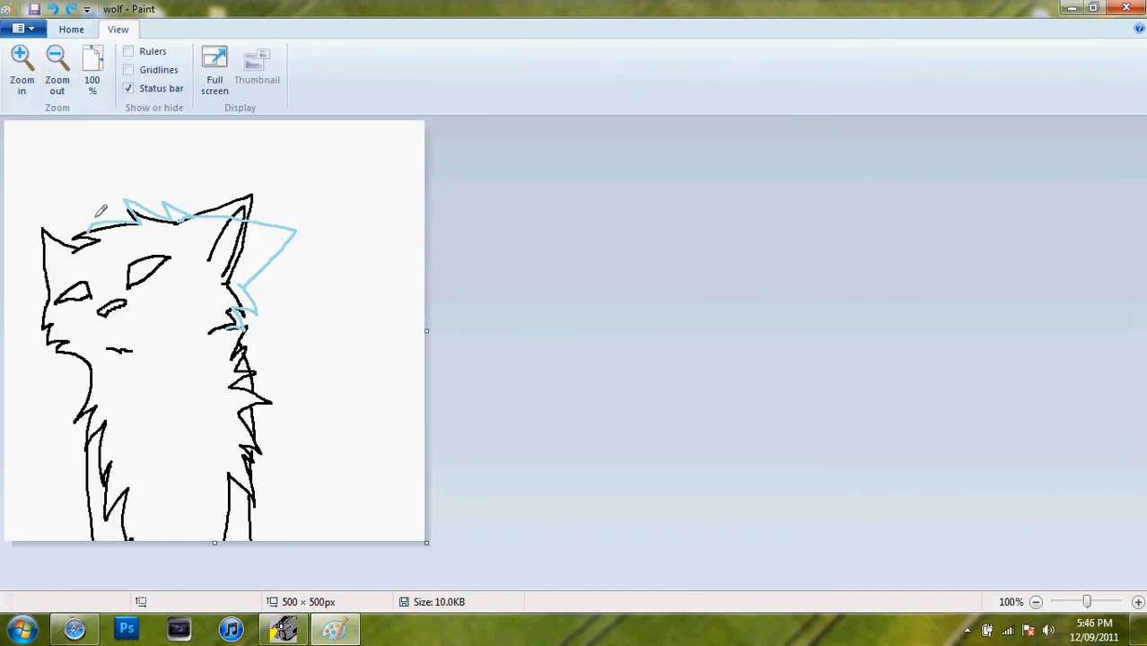
mouse_move(101, 222)
mouse_down()
mouse_move(54, 202)
mouse_move(75, 271)
mouse_move(59, 316)
mouse_move(77, 312)
mouse_move(63, 326)
mouse_move(77, 333)
mouse_move(65, 335)
mouse_move(97, 345)
mouse_move(88, 437)
mouse_move(103, 489)
mouse_move(106, 470)
mouse_move(111, 481)
mouse_move(109, 519)
mouse_move(129, 491)
mouse_move(131, 525)
mouse_up()
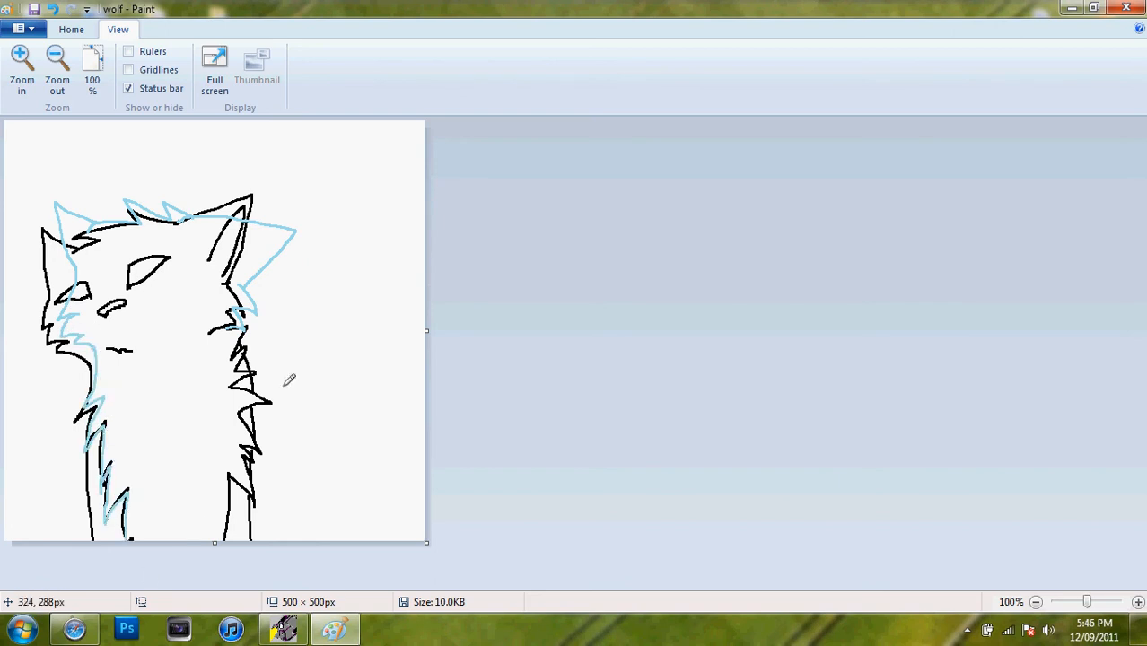
mouse_move(242, 349)
mouse_down()
mouse_move(236, 377)
mouse_move(252, 376)
mouse_move(234, 396)
mouse_move(261, 407)
mouse_move(235, 412)
mouse_move(254, 448)
mouse_move(237, 443)
mouse_move(256, 494)
mouse_move(230, 478)
mouse_move(224, 539)
mouse_up()
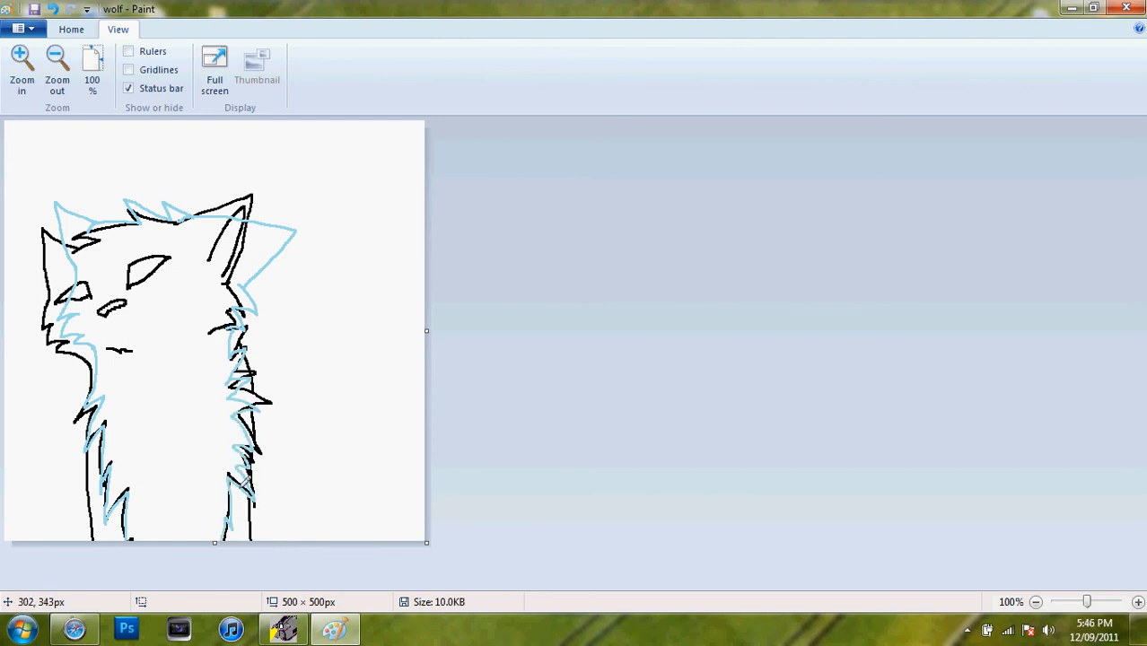
mouse_move(140, 309)
mouse_down()
mouse_move(125, 311)
mouse_move(145, 311)
mouse_move(130, 311)
mouse_move(170, 266)
mouse_move(177, 289)
mouse_move(90, 282)
mouse_move(126, 293)
mouse_up()
click(53, 9)
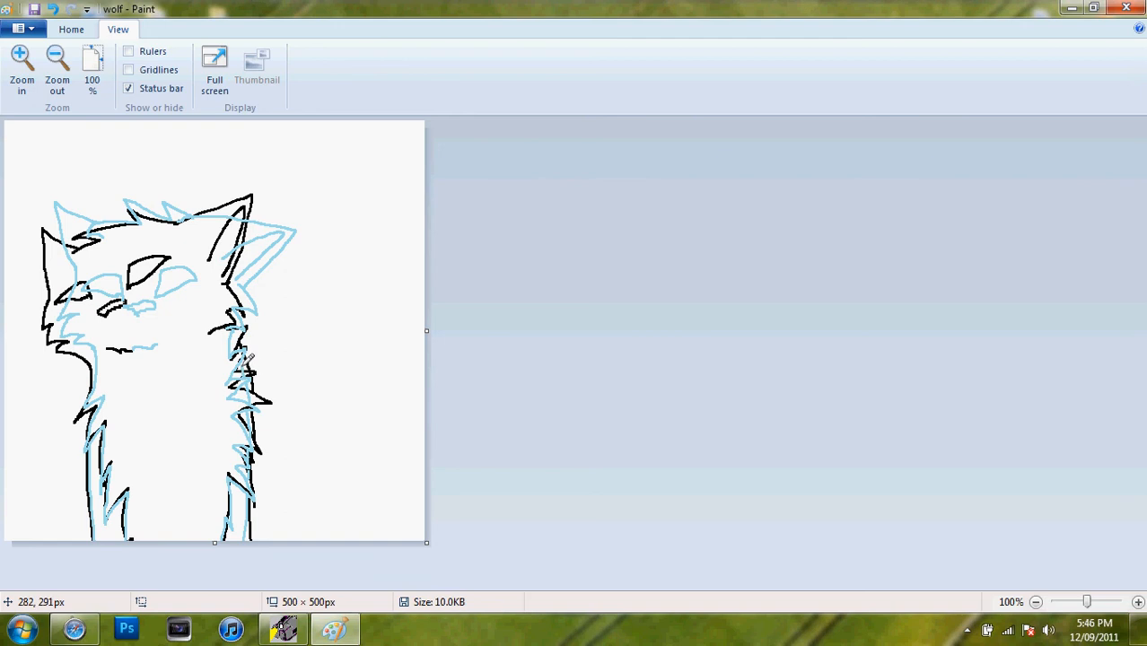
- Cut the whole drawing with Color 2 white, then set Color 2 to black and paste it back without the black lines
click(77, 31)
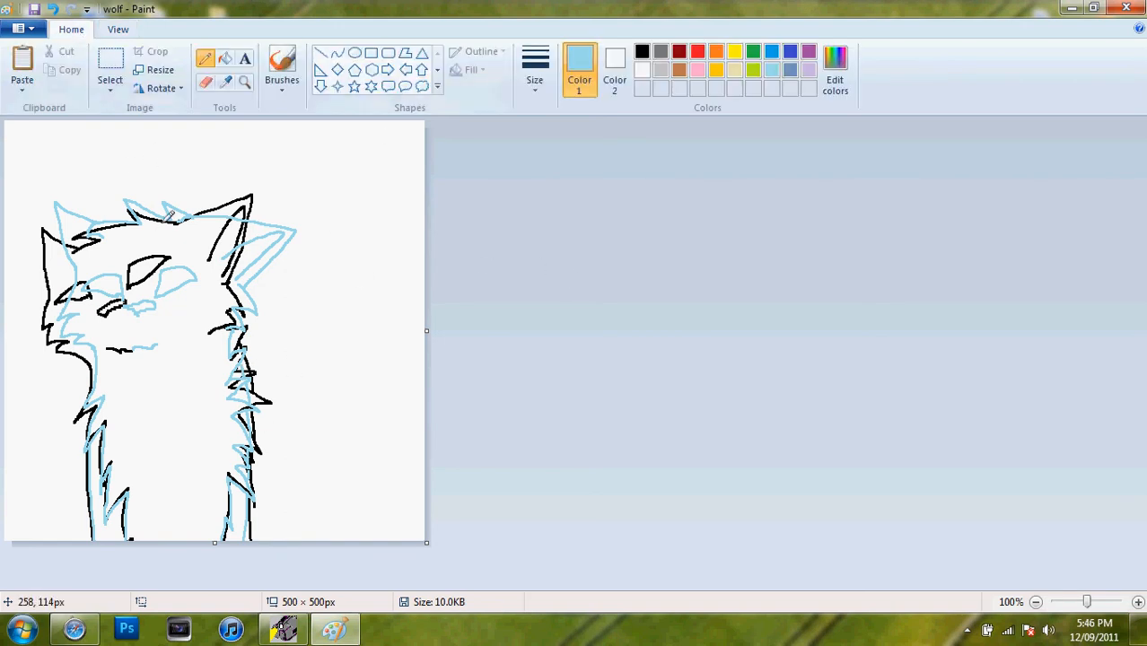
click(111, 90)
click(81, 184)
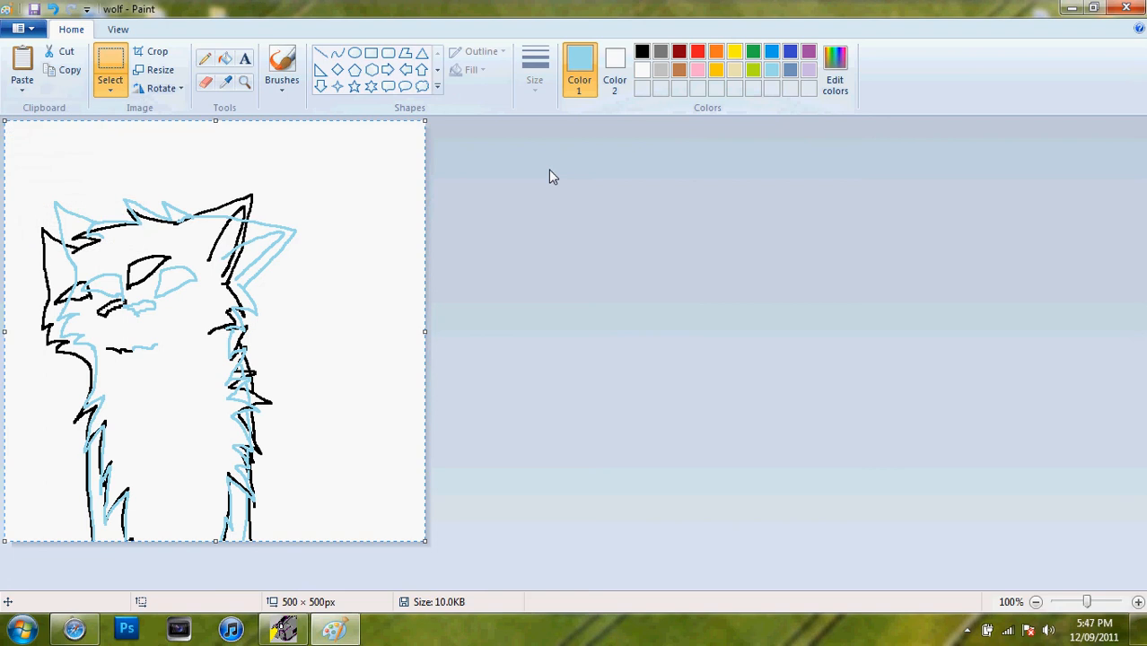
click(615, 67)
click(642, 51)
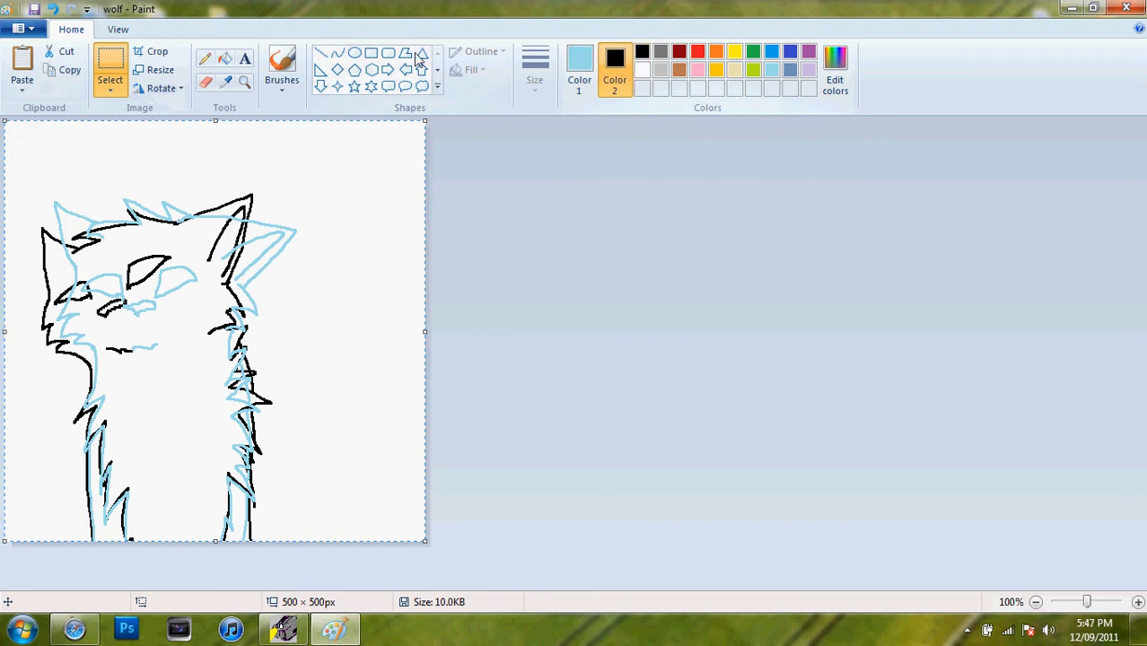
click(642, 71)
click(61, 52)
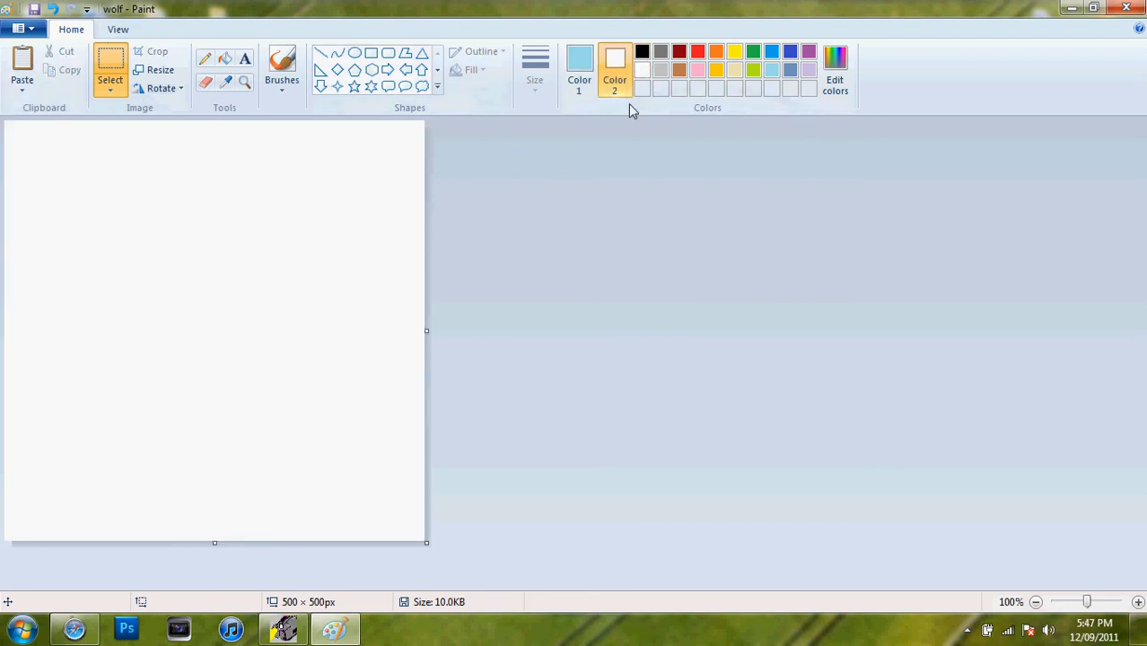
click(642, 51)
click(27, 63)
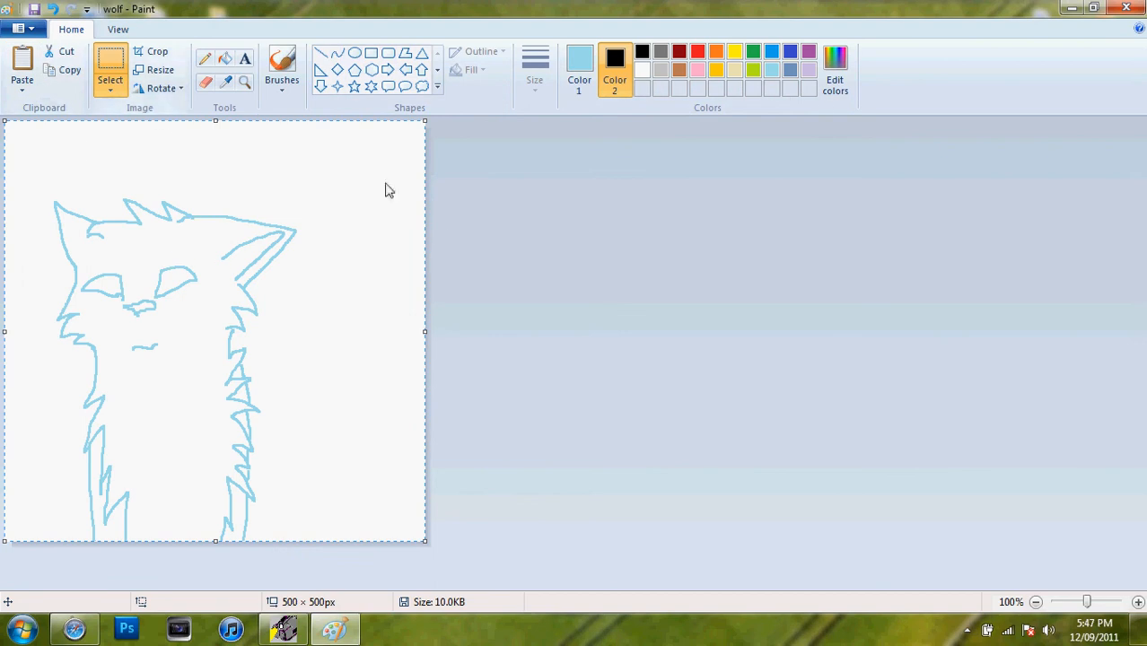
click(476, 199)
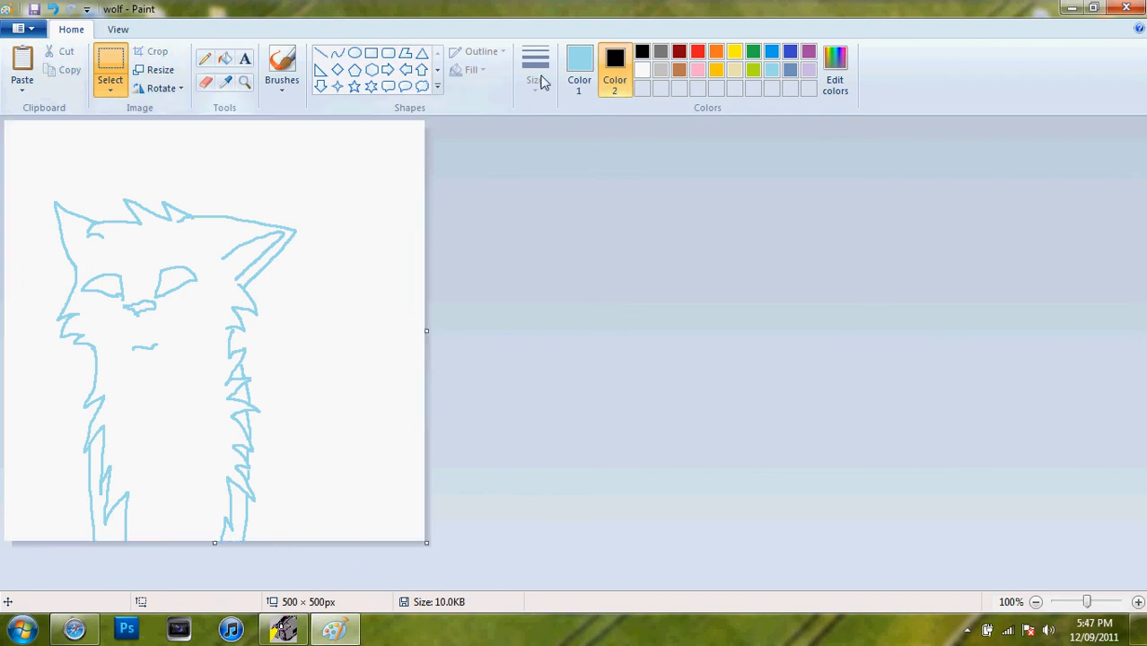
- Set Color 2 to white and cut the entire light blue sketch from the canvas
click(579, 72)
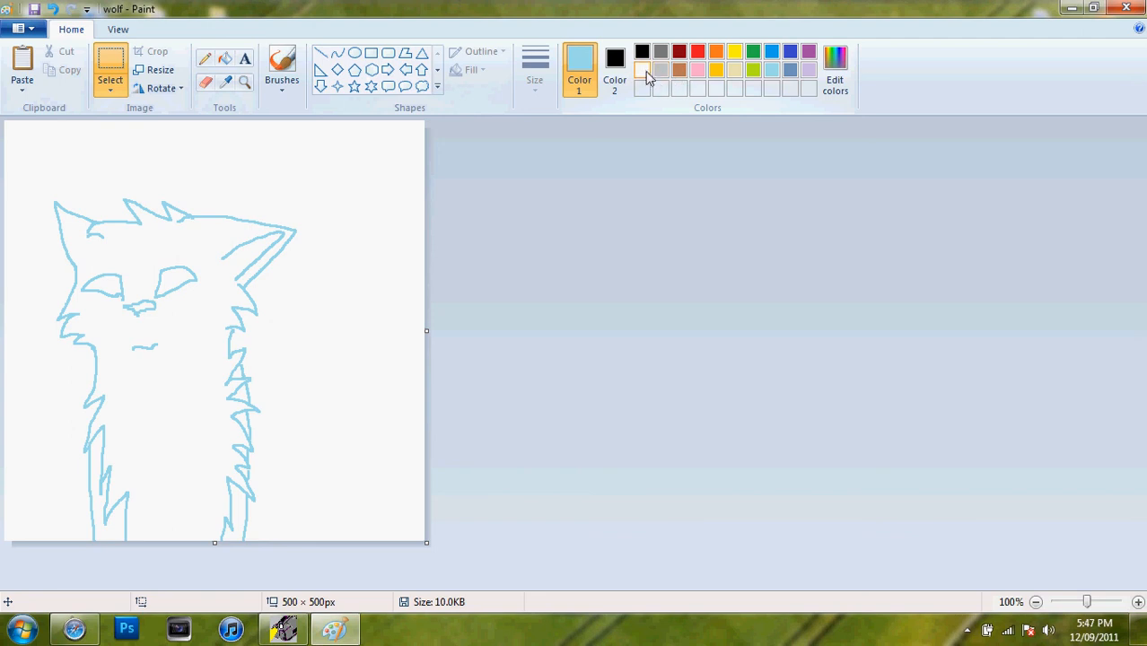
click(615, 68)
click(642, 70)
click(579, 72)
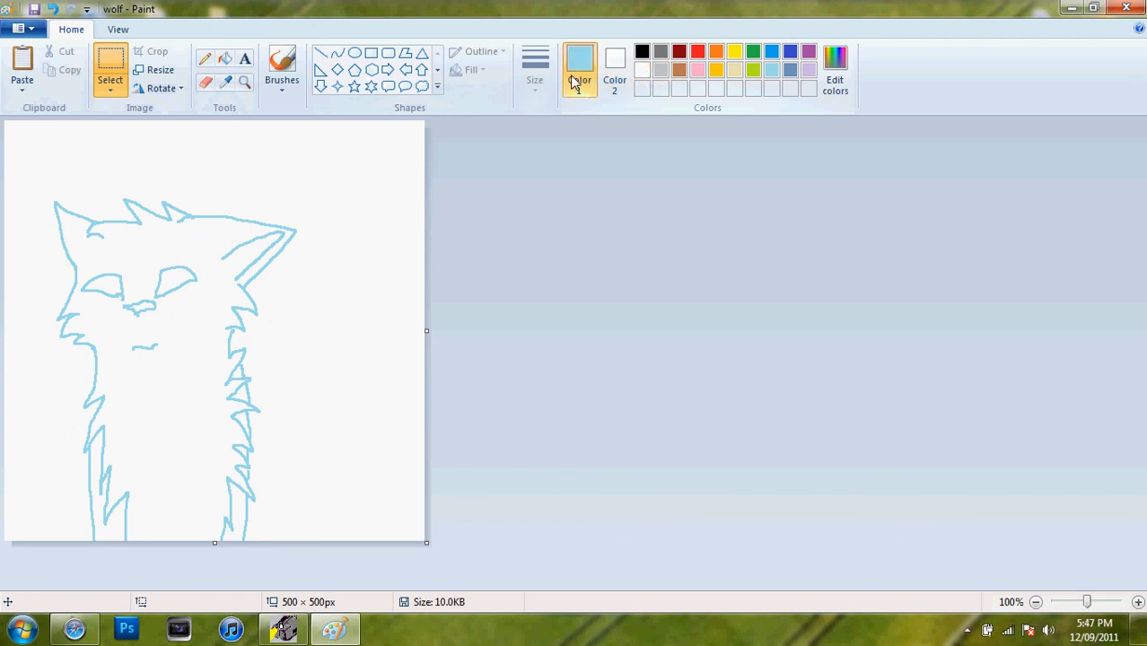
click(110, 86)
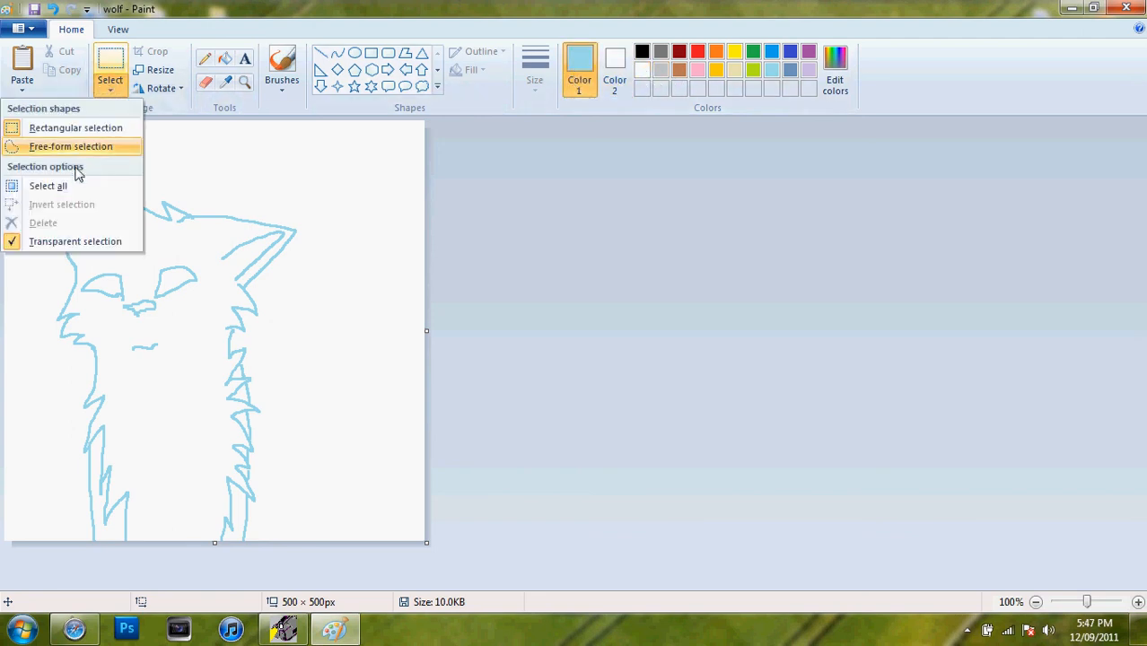
click(50, 186)
click(59, 52)
- Set Color 2 to light blue and Color 1 to black, then undo the cut of the sketch
click(615, 70)
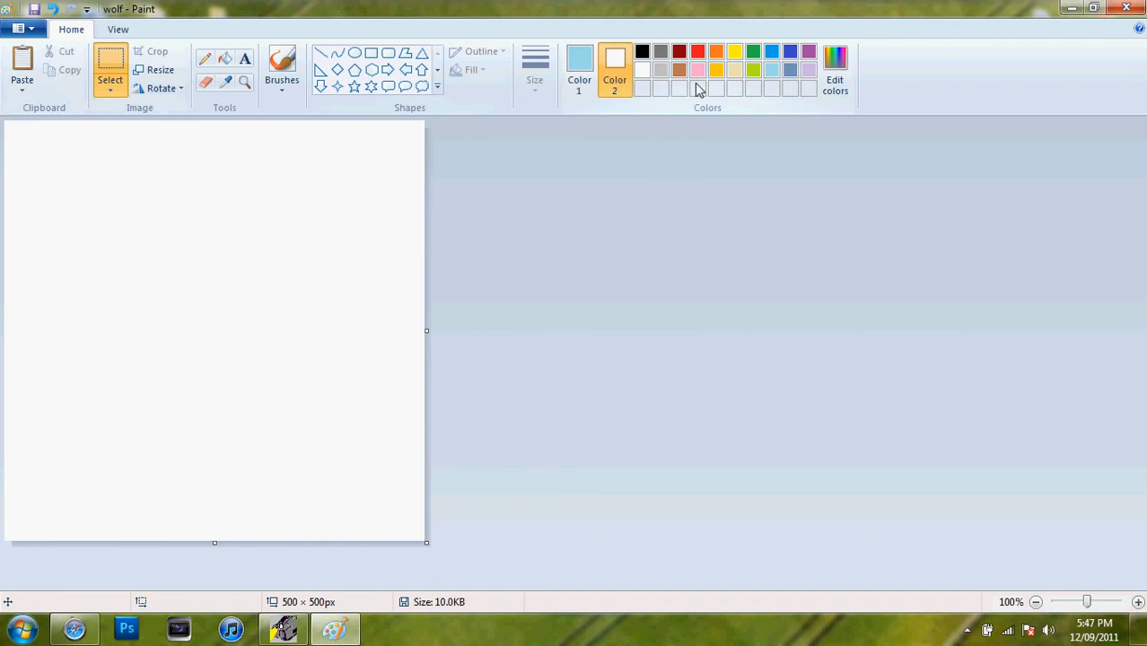
click(772, 71)
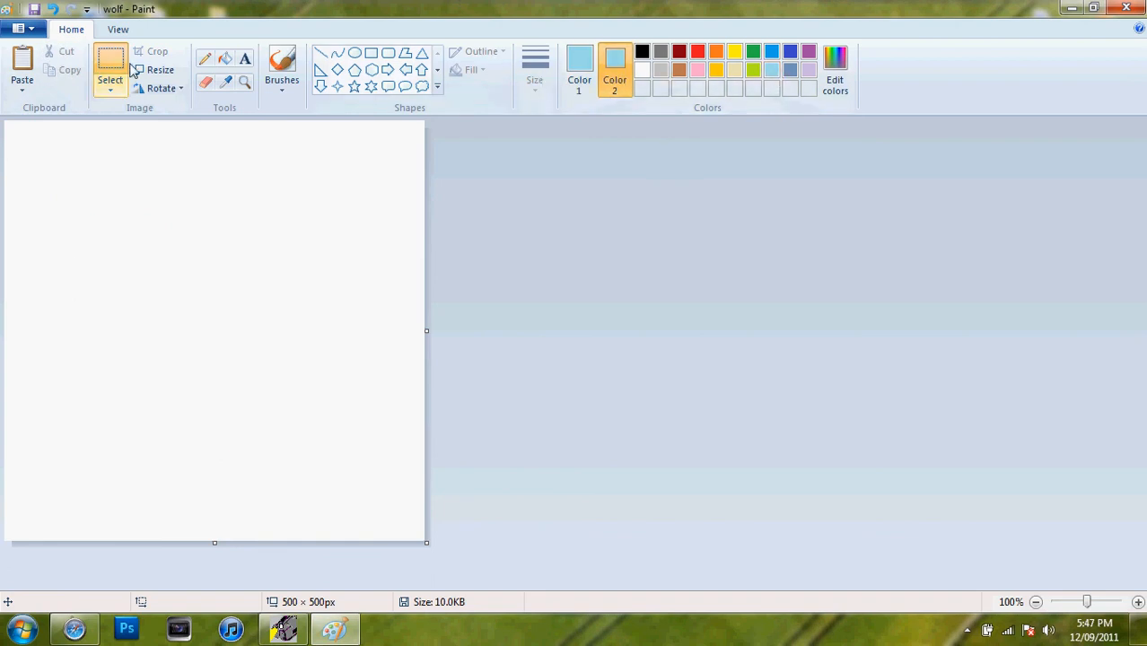
click(579, 70)
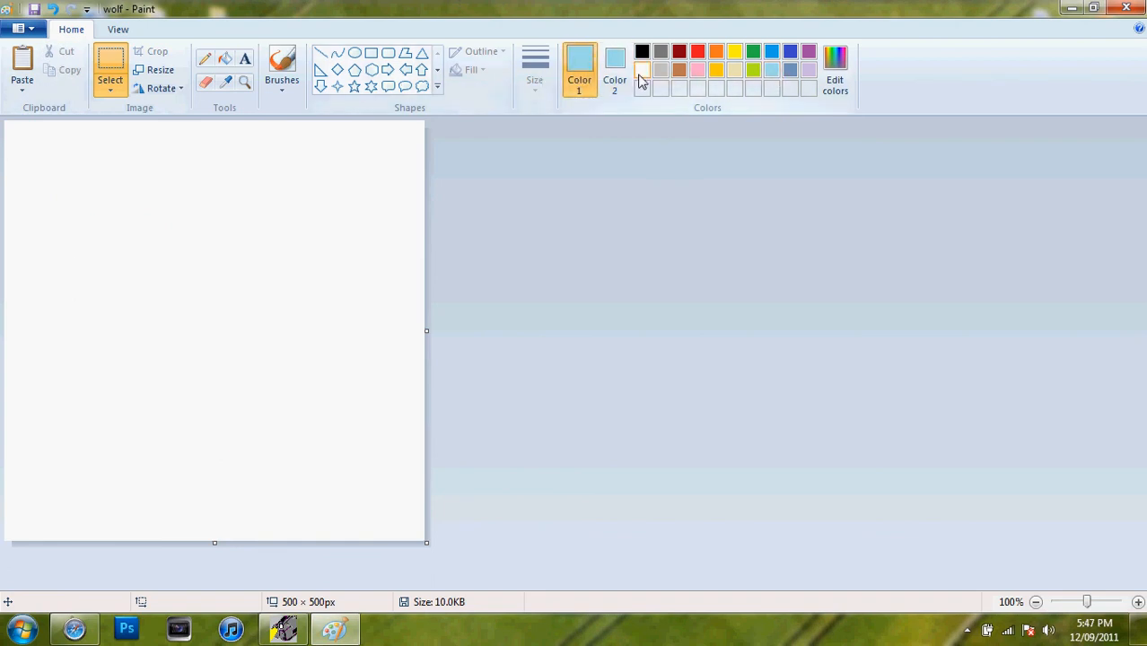
click(642, 70)
click(642, 51)
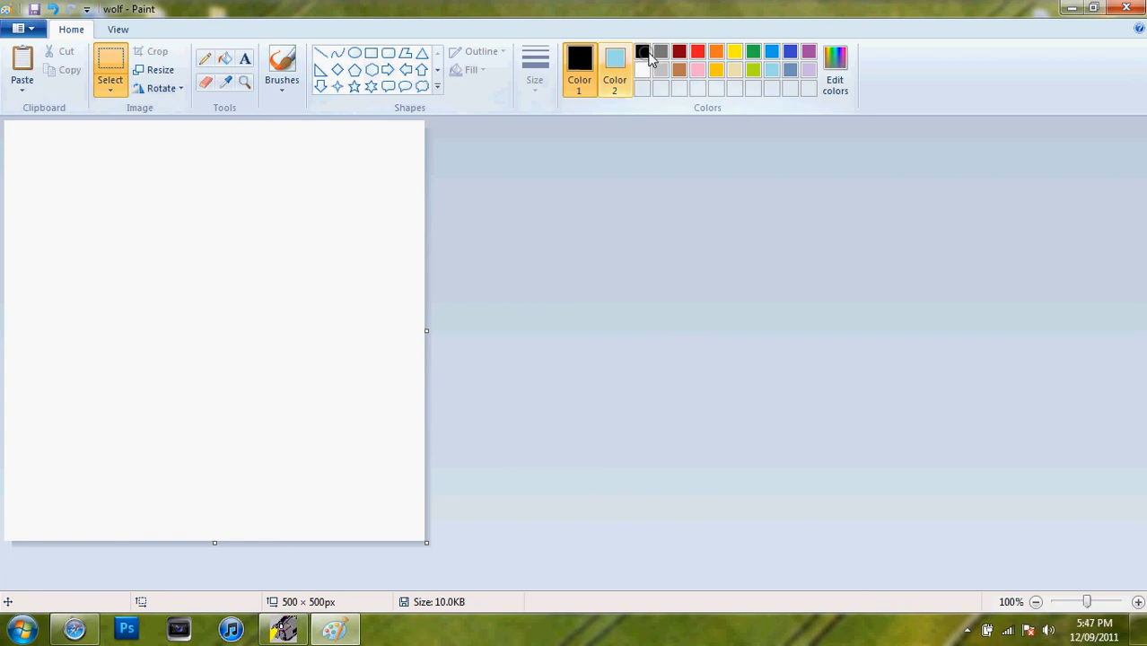
key(ctrl+a)
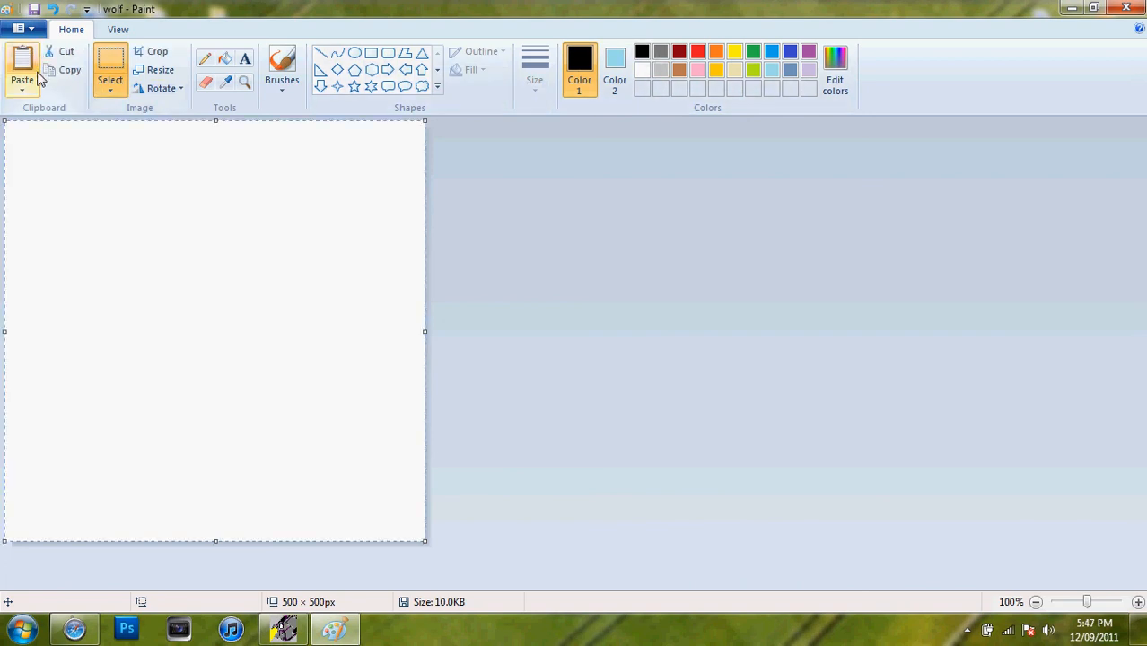
click(53, 9)
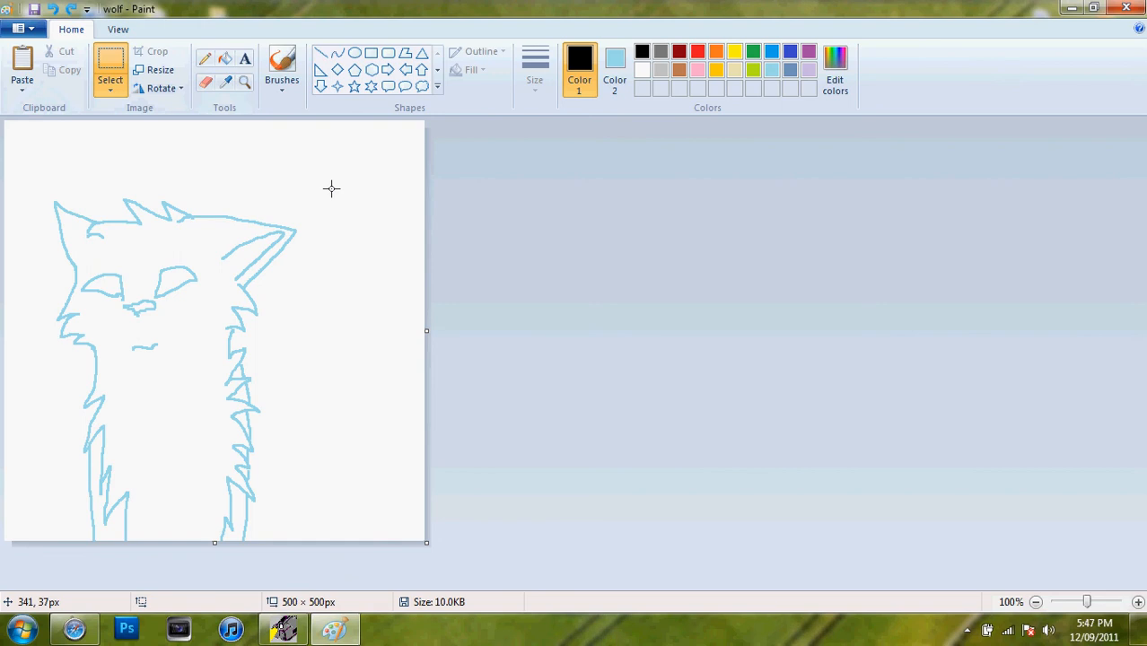
- Recolour the tip of the large ear from light blue to black using the Eraser with Color 2 black and Color 1 light blue
click(205, 82)
click(615, 65)
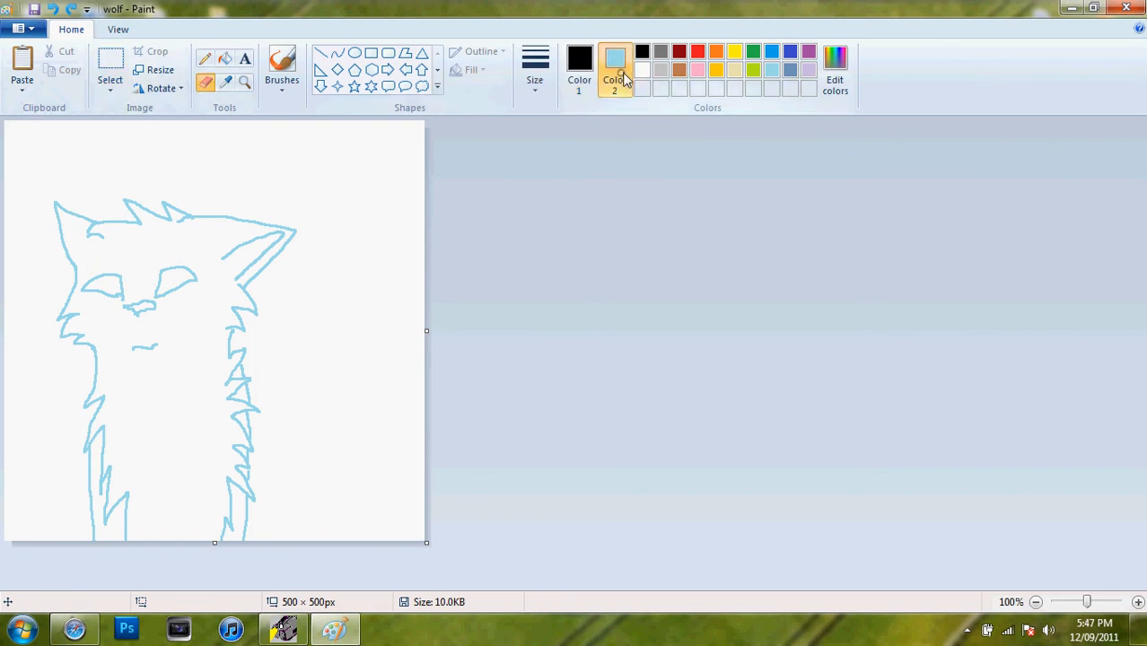
click(642, 51)
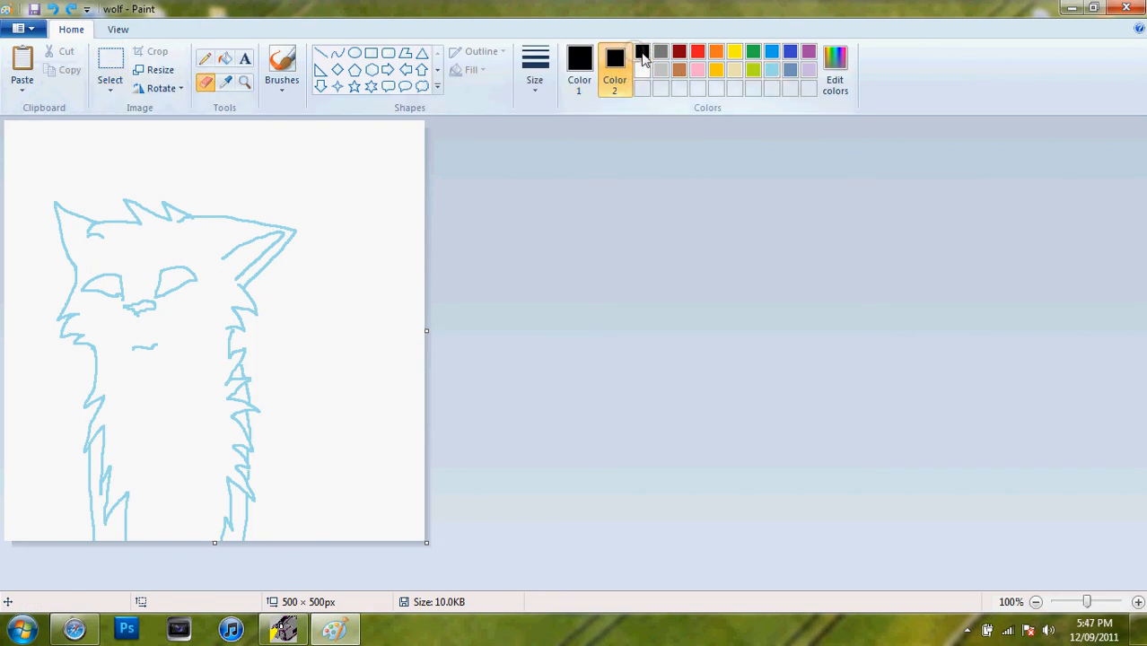
click(577, 83)
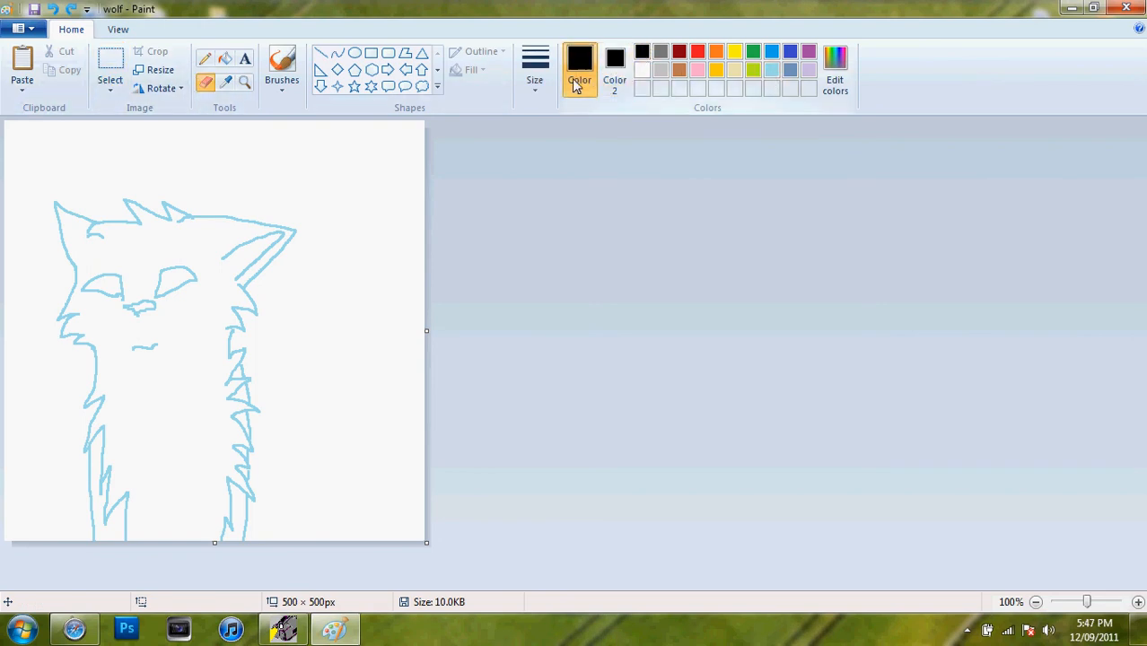
click(770, 72)
drag(290, 280, 273, 231)
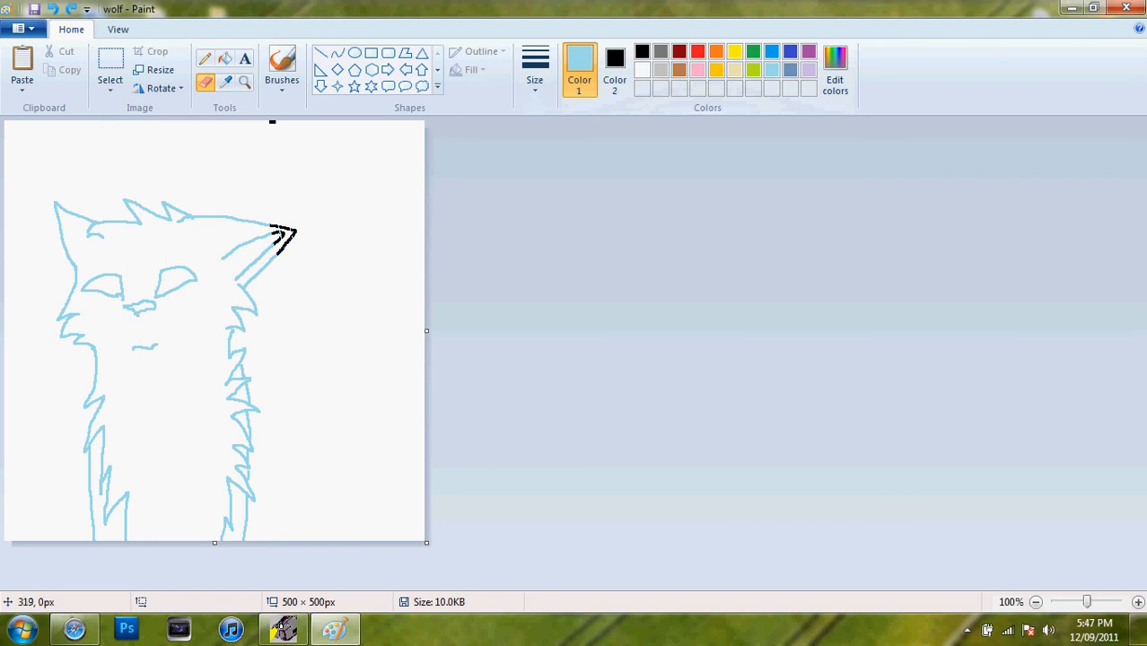
- Set the Eraser to its largest size and recolour the head outline, ears, eyes, nose and mouth to black
click(535, 77)
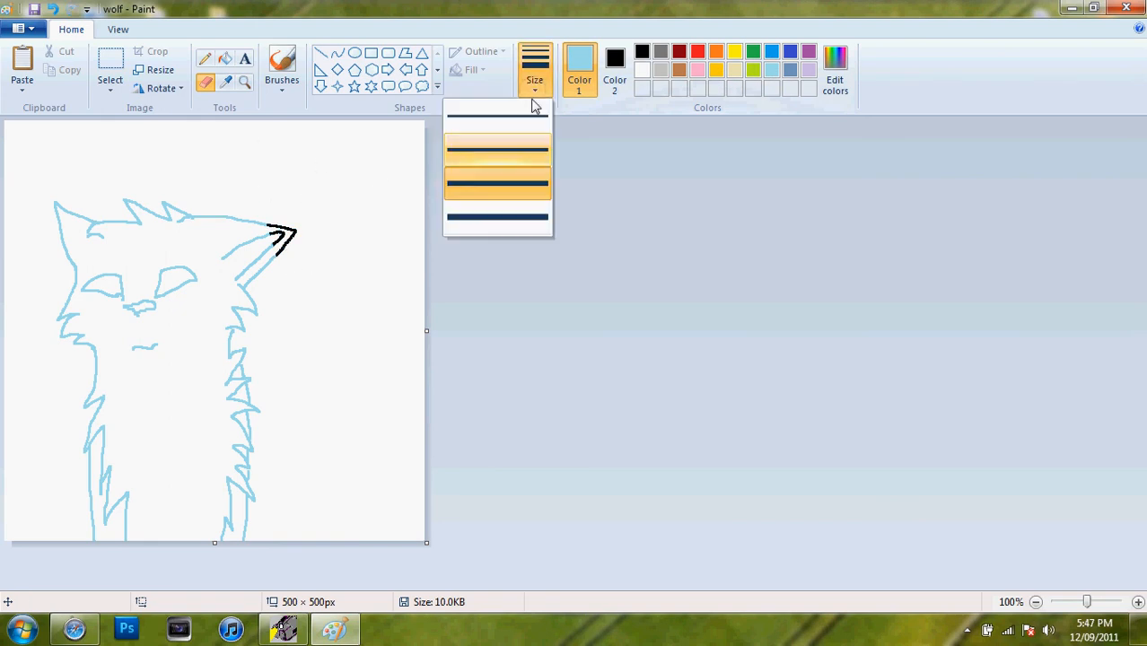
click(507, 221)
mouse_move(269, 245)
mouse_down()
mouse_move(262, 264)
mouse_move(237, 250)
mouse_move(243, 306)
mouse_move(153, 175)
mouse_up()
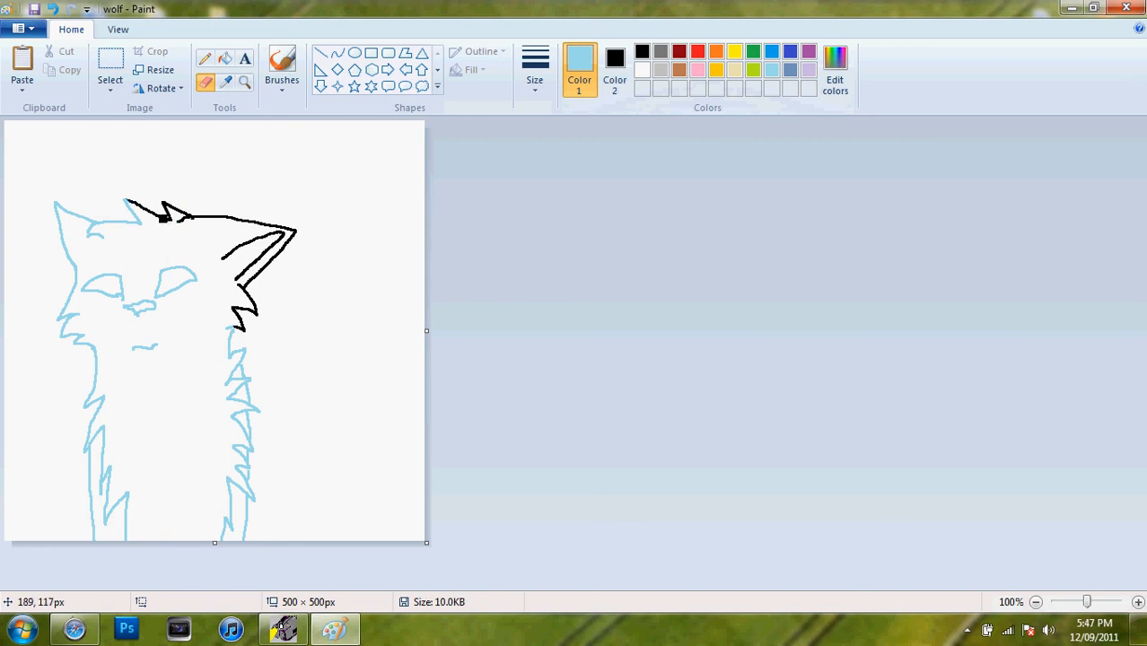
mouse_move(167, 219)
mouse_down()
mouse_move(92, 237)
mouse_move(85, 298)
mouse_move(47, 326)
mouse_move(116, 239)
mouse_move(86, 268)
mouse_move(118, 250)
mouse_move(97, 288)
mouse_move(132, 241)
mouse_move(123, 228)
mouse_move(122, 295)
mouse_up()
drag(124, 306, 154, 307)
drag(133, 348, 157, 345)
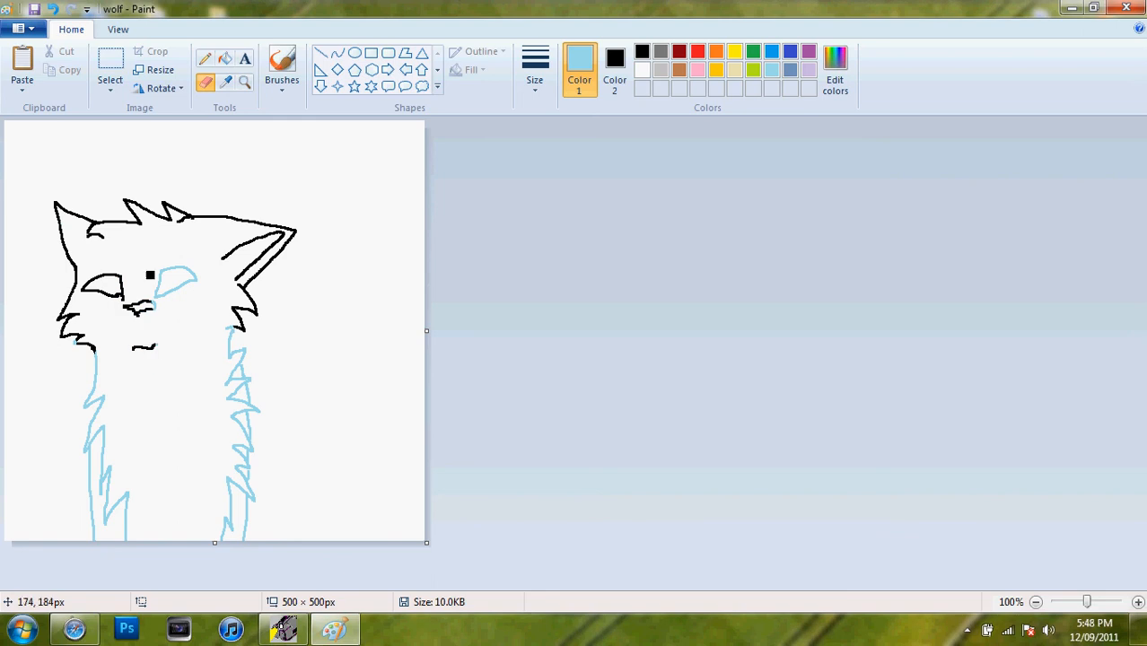
mouse_move(156, 296)
mouse_down()
mouse_move(157, 259)
mouse_move(192, 285)
mouse_up()
- Recolour the light blue neck fur, chest fur and leg lines on both sides of the body to black
mouse_move(92, 374)
mouse_down()
mouse_move(98, 398)
mouse_move(103, 378)
mouse_up()
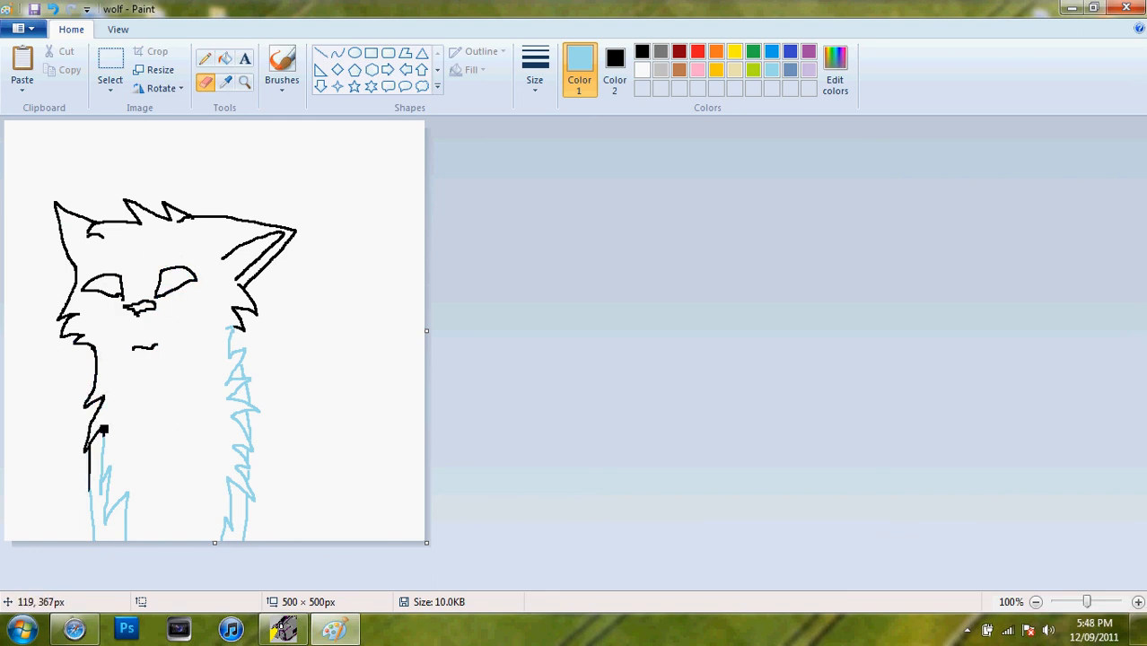
mouse_move(103, 430)
mouse_down()
mouse_move(107, 521)
mouse_move(98, 485)
mouse_move(97, 536)
mouse_move(90, 530)
mouse_move(112, 530)
mouse_move(135, 507)
mouse_up()
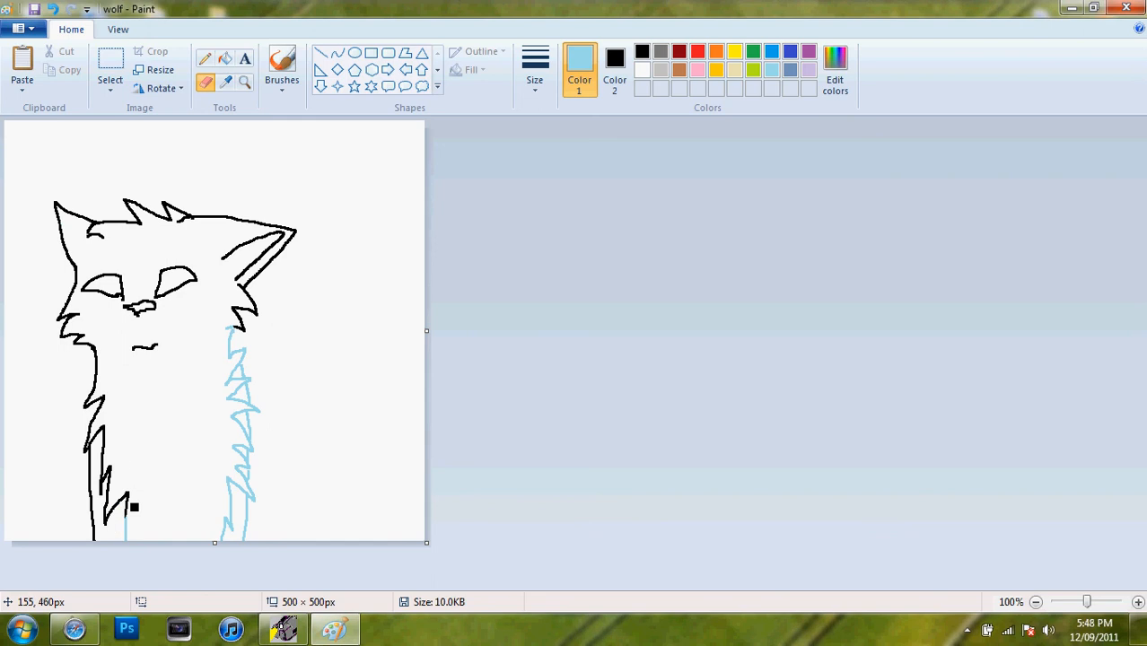
mouse_move(252, 536)
mouse_down()
mouse_move(228, 521)
mouse_move(228, 487)
mouse_move(252, 523)
mouse_move(227, 505)
mouse_move(238, 332)
mouse_move(227, 282)
mouse_up()
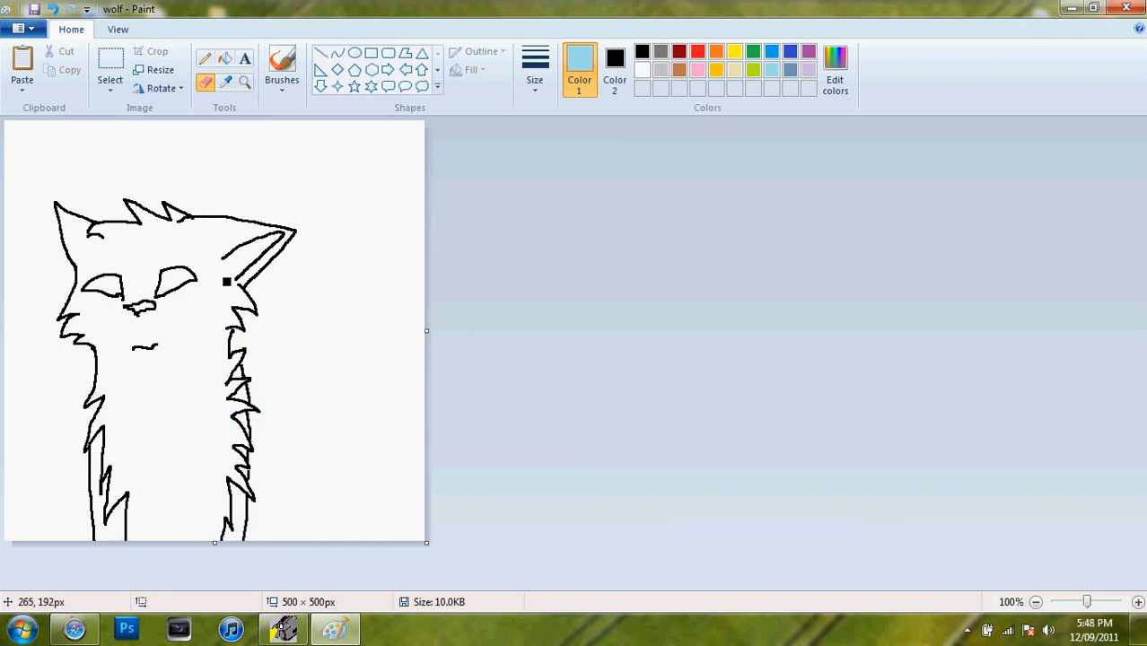
- Switch to the Pencil and set Color 1 to black
click(205, 58)
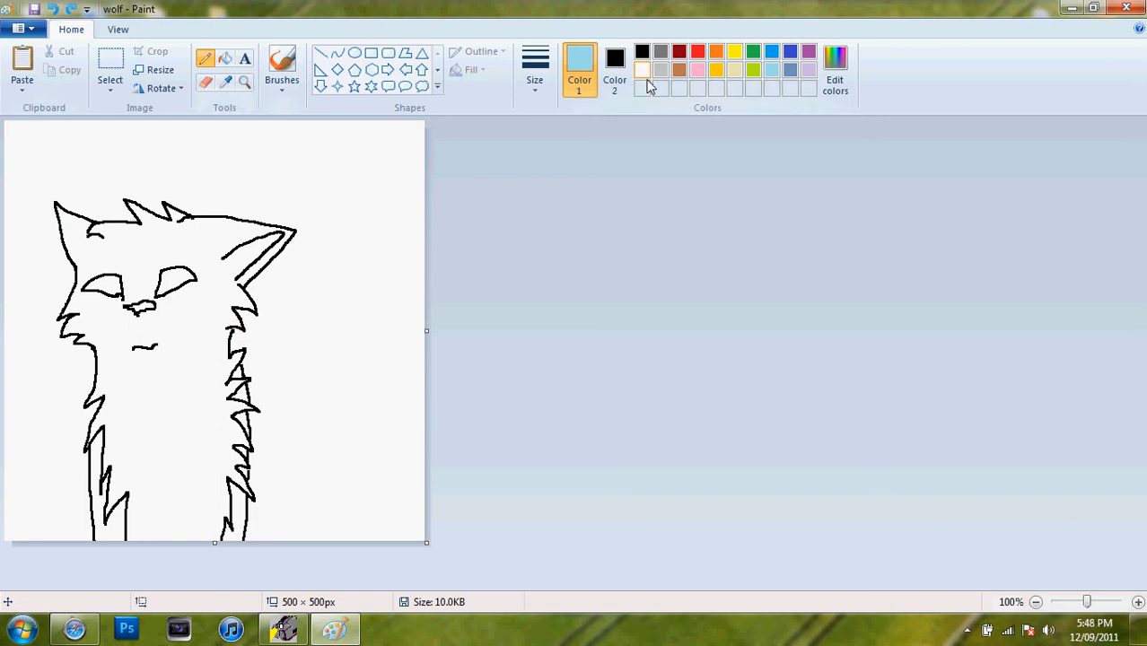
click(642, 58)
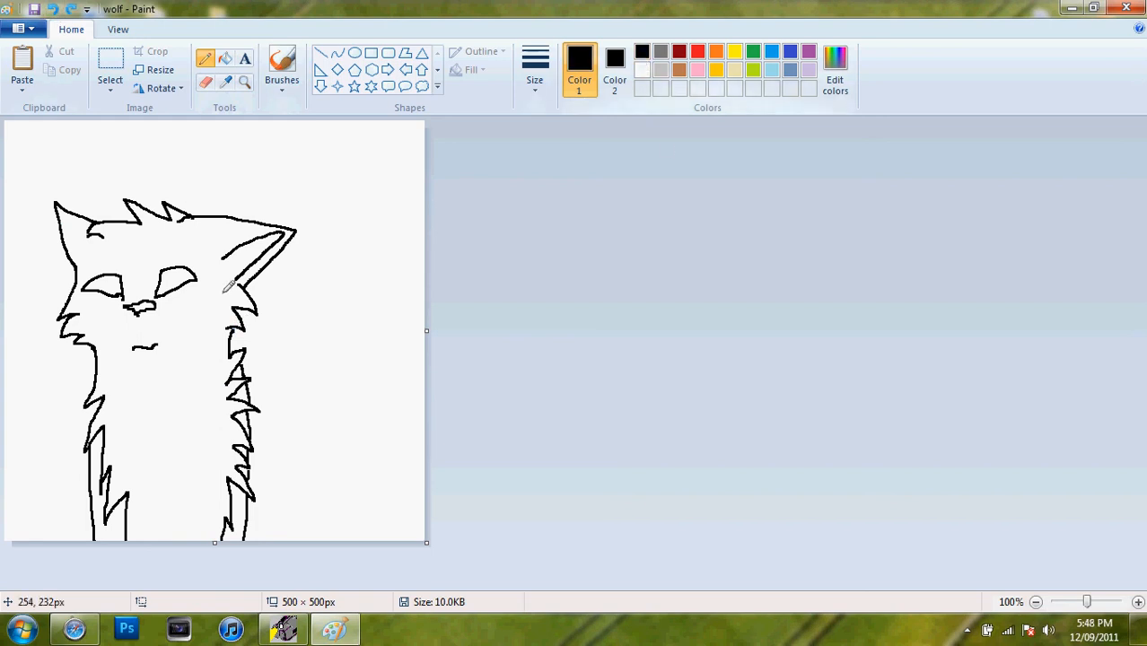
- Set Color 2 to white and keep Color 1 black
click(641, 72)
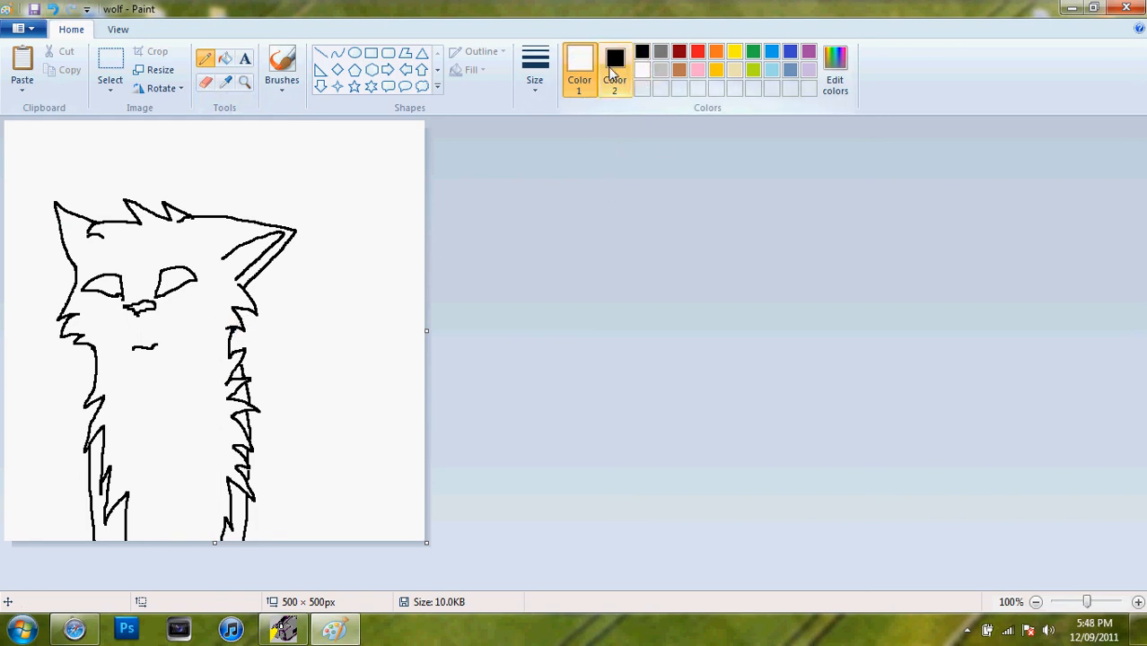
click(626, 78)
click(643, 72)
click(579, 67)
click(642, 51)
- Save the drawing as a separate PNG named wolf2, replacing the existing file of that name
click(18, 28)
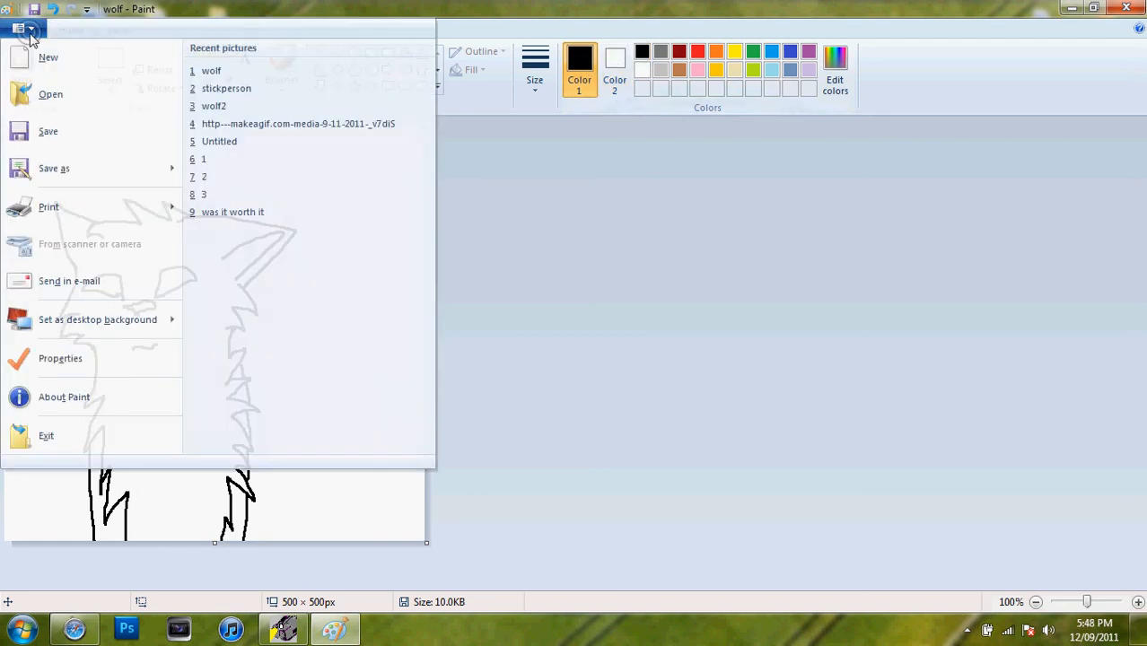
click(18, 28)
click(18, 28)
click(65, 171)
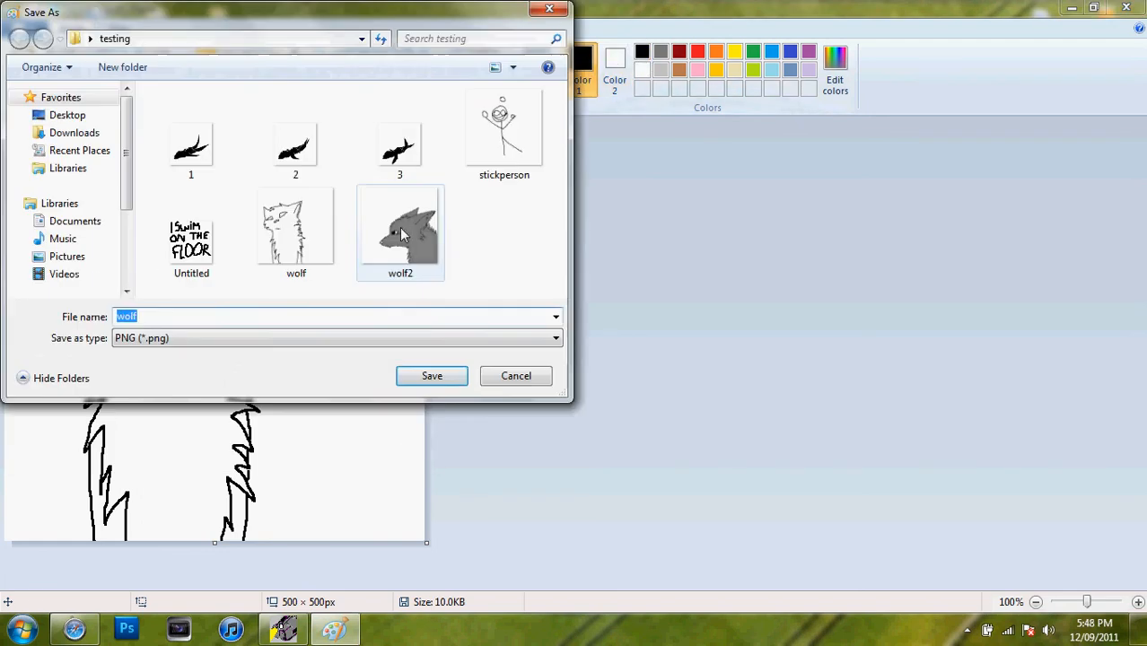
click(400, 231)
click(427, 379)
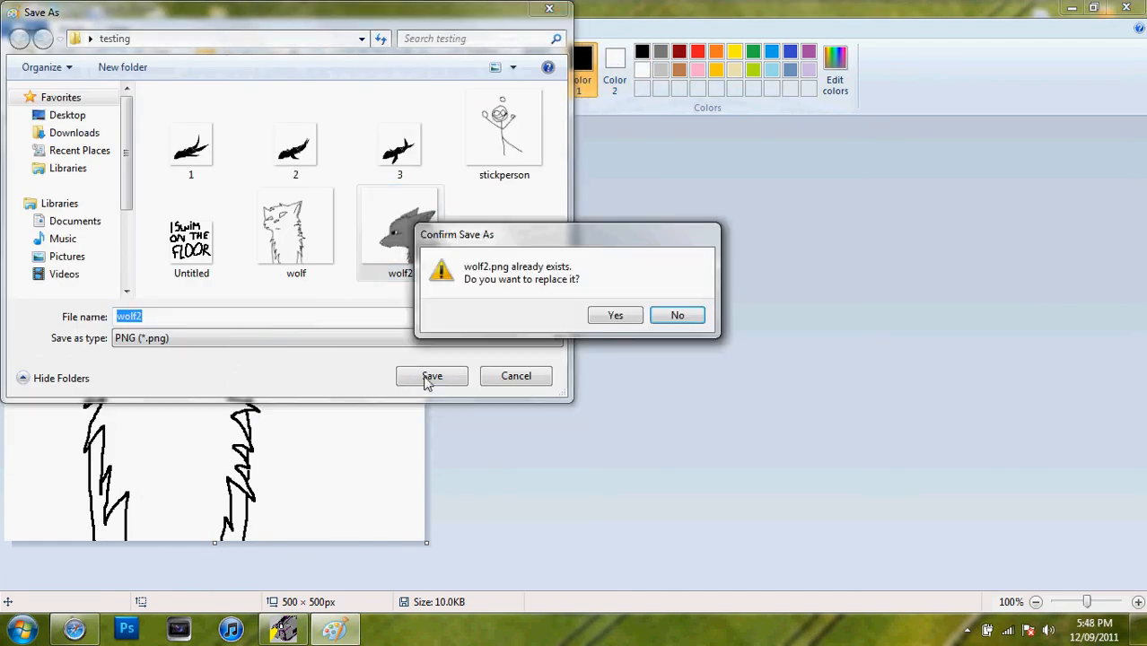
click(617, 316)
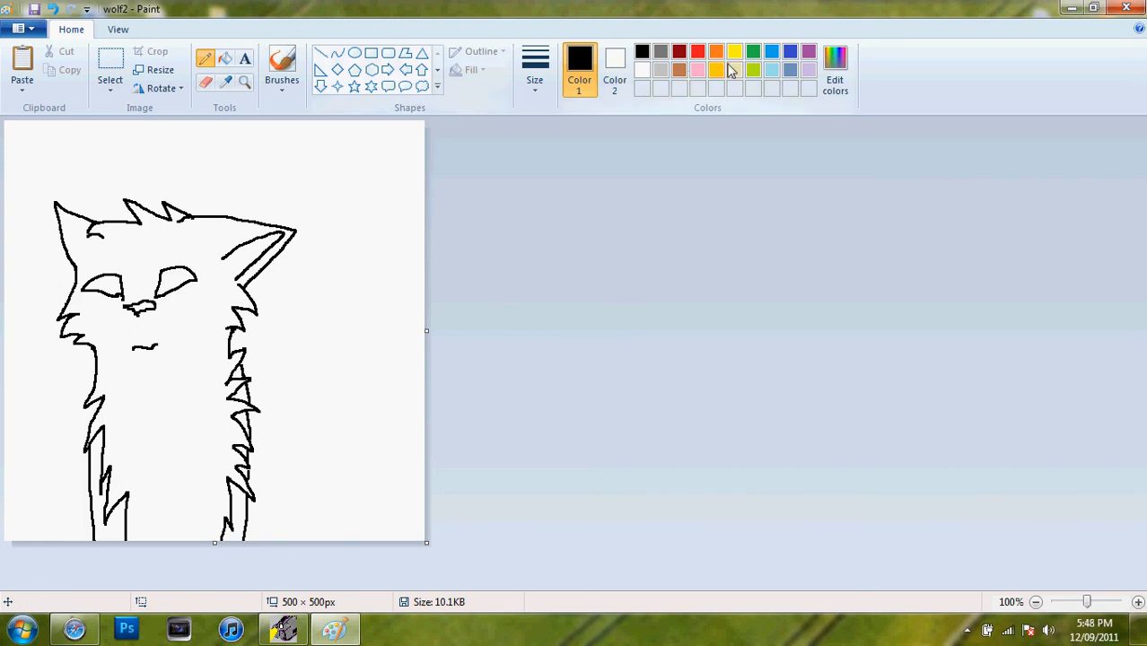
- Zoom to 200% and sketch new light blue cheek fur with the Pencil below the large ear, shifted outward from the black lines
click(772, 72)
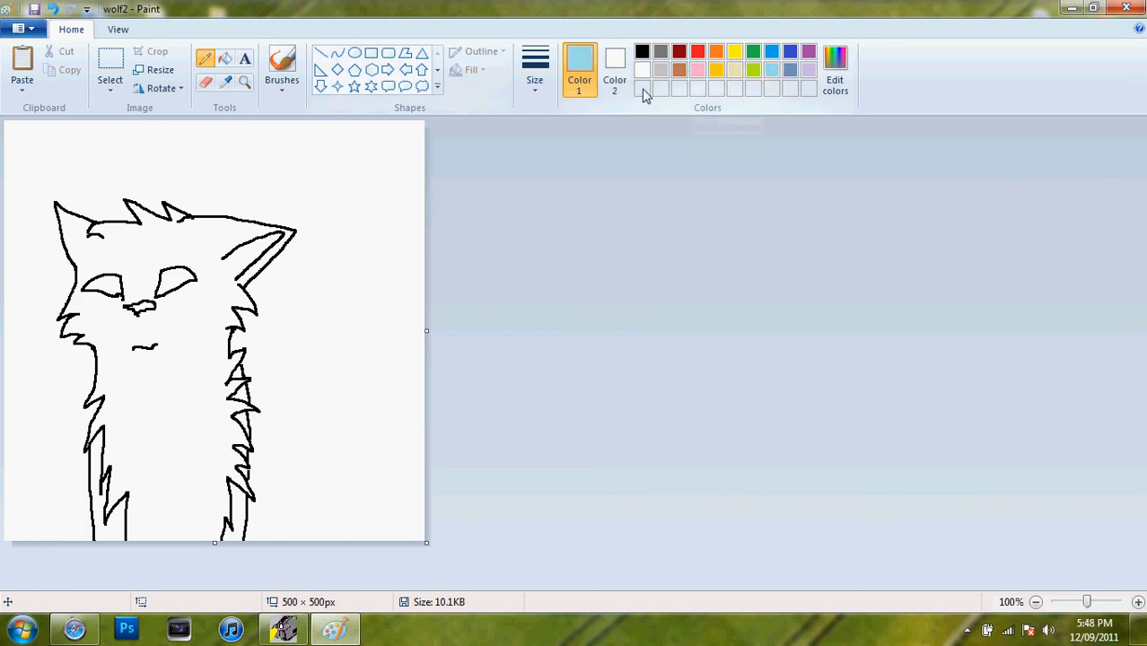
click(244, 82)
click(232, 291)
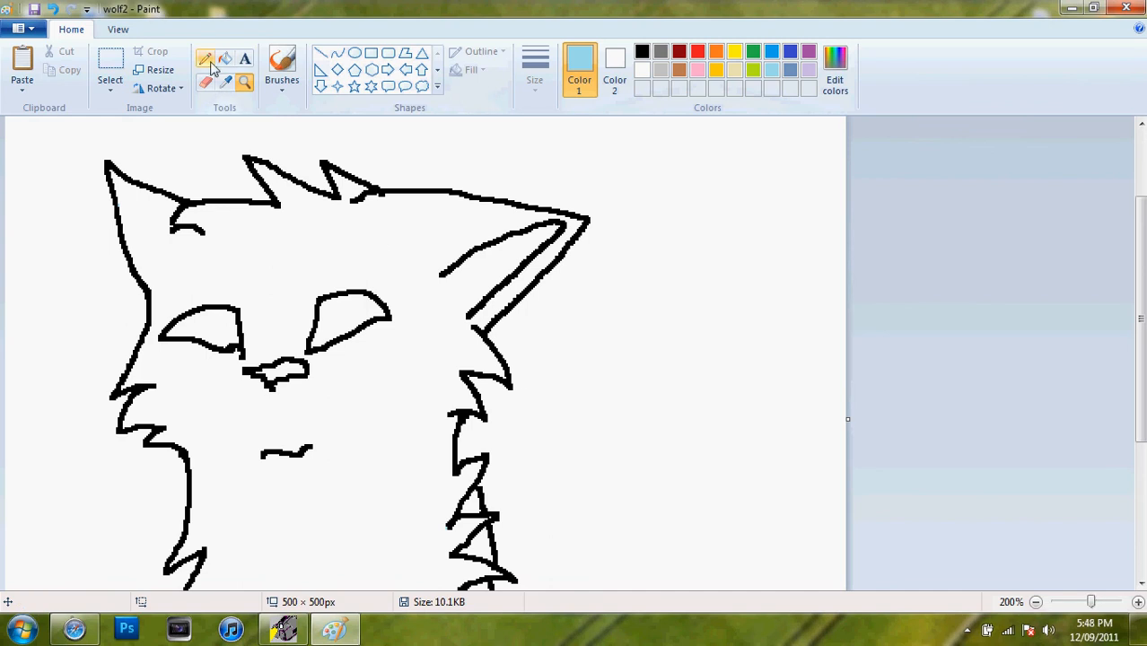
click(208, 60)
mouse_move(531, 341)
mouse_down()
mouse_move(564, 402)
mouse_move(525, 422)
mouse_move(489, 409)
mouse_move(476, 495)
mouse_up()
mouse_move(535, 334)
mouse_down()
mouse_move(623, 332)
mouse_move(539, 193)
mouse_move(467, 193)
mouse_up()
drag(462, 242, 594, 312)
click(52, 8)
click(52, 8)
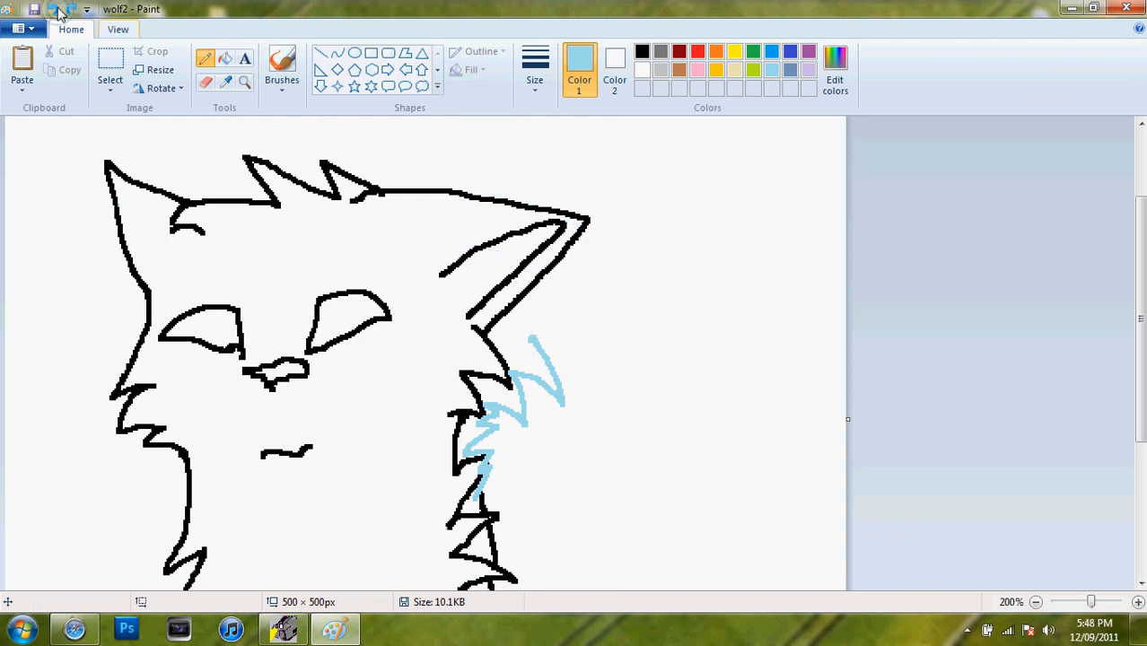
- Sketch a drooping large ear, the head tuft, the small ear and the opposite cheek in light blue beside the black outline
mouse_move(532, 338)
mouse_down()
mouse_move(672, 334)
mouse_move(637, 290)
mouse_move(581, 259)
mouse_move(477, 222)
mouse_move(408, 217)
mouse_move(461, 196)
mouse_move(592, 247)
mouse_move(661, 328)
mouse_move(536, 310)
mouse_up()
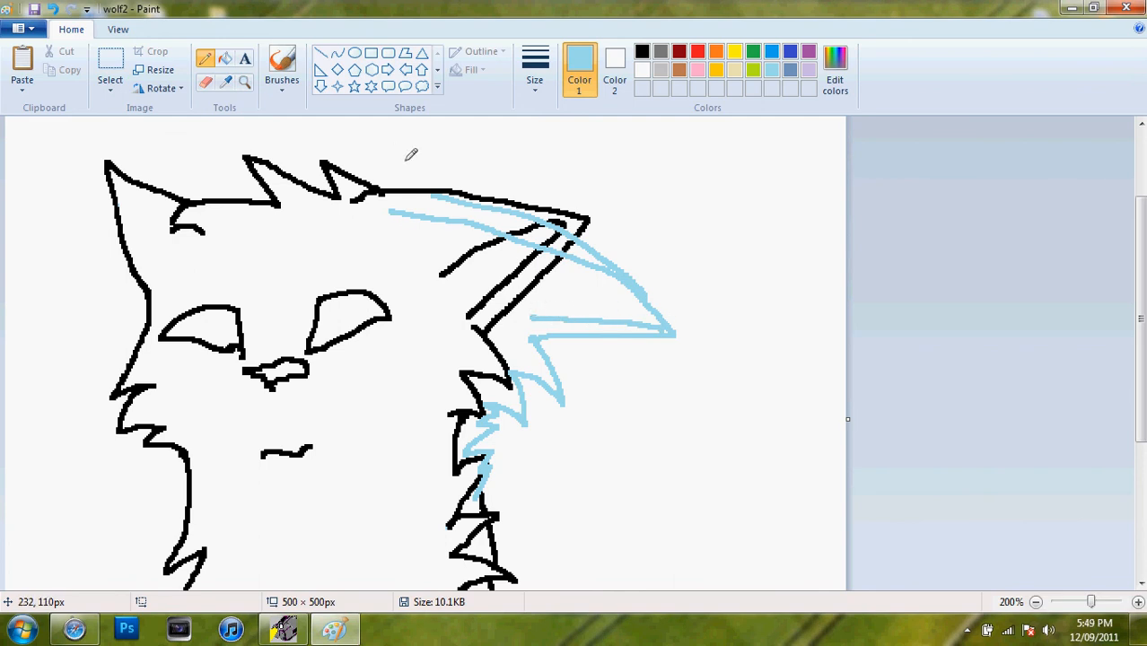
mouse_move(412, 190)
mouse_down()
mouse_move(356, 155)
mouse_move(329, 170)
mouse_move(298, 159)
mouse_move(246, 169)
mouse_move(225, 193)
mouse_move(166, 175)
mouse_move(125, 181)
mouse_move(139, 255)
mouse_move(166, 291)
mouse_move(125, 384)
mouse_move(163, 368)
mouse_move(137, 427)
mouse_move(174, 443)
mouse_up()
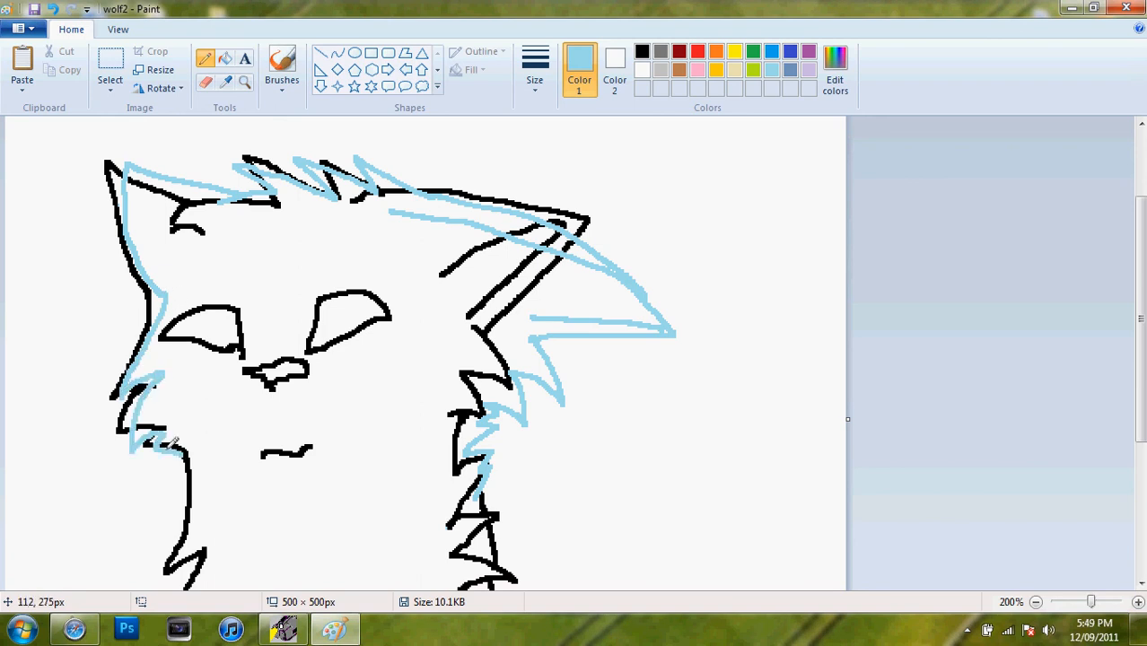
- Sketch the neck and chest fur in light blue down both sides of the body, following the black lines
drag(1130, 381, 1133, 482)
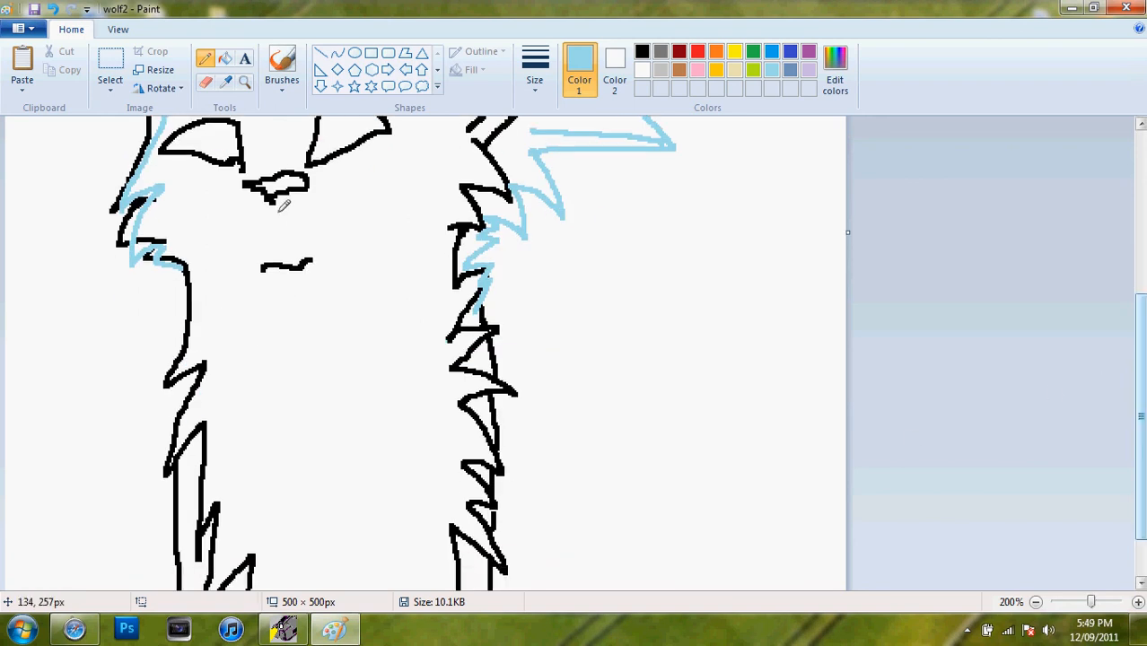
mouse_move(184, 262)
mouse_down()
mouse_move(168, 365)
mouse_move(212, 349)
mouse_move(154, 465)
mouse_move(218, 390)
mouse_move(191, 537)
mouse_move(218, 529)
mouse_up()
mouse_move(482, 299)
mouse_down()
mouse_move(443, 345)
mouse_move(503, 327)
mouse_move(448, 374)
mouse_move(517, 399)
mouse_move(463, 408)
mouse_move(502, 448)
mouse_move(466, 445)
mouse_move(493, 489)
mouse_move(466, 496)
mouse_move(495, 533)
mouse_up()
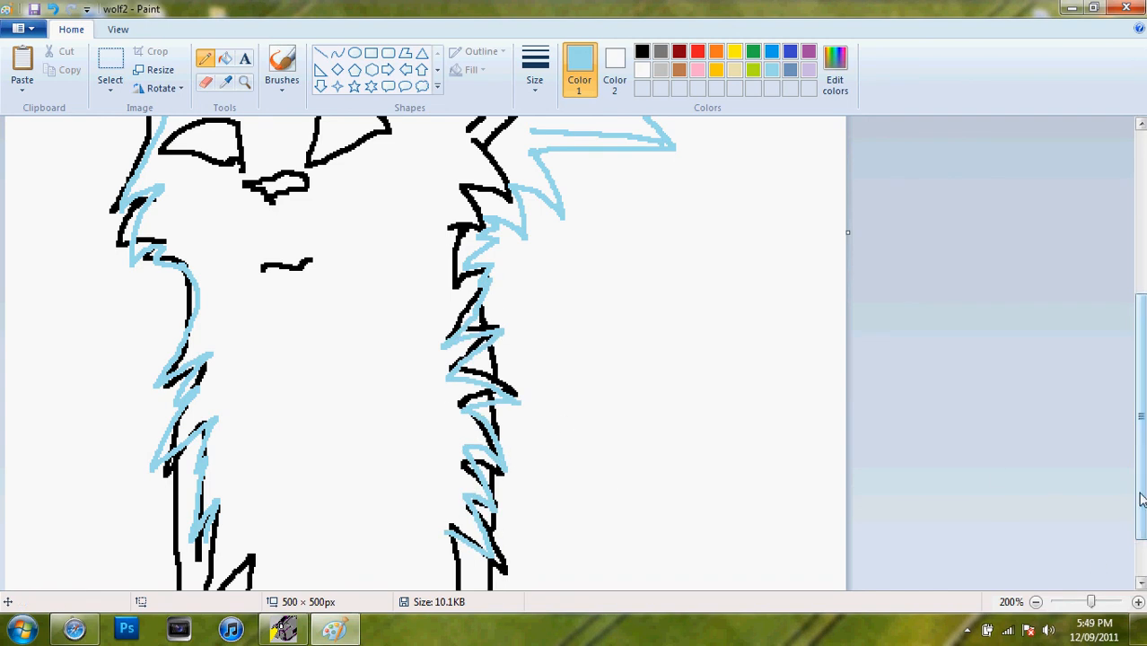
- Continue the light blue fur and leg lines on both sides down to the canvas's lower edge
scroll(1126, 508, down, 3)
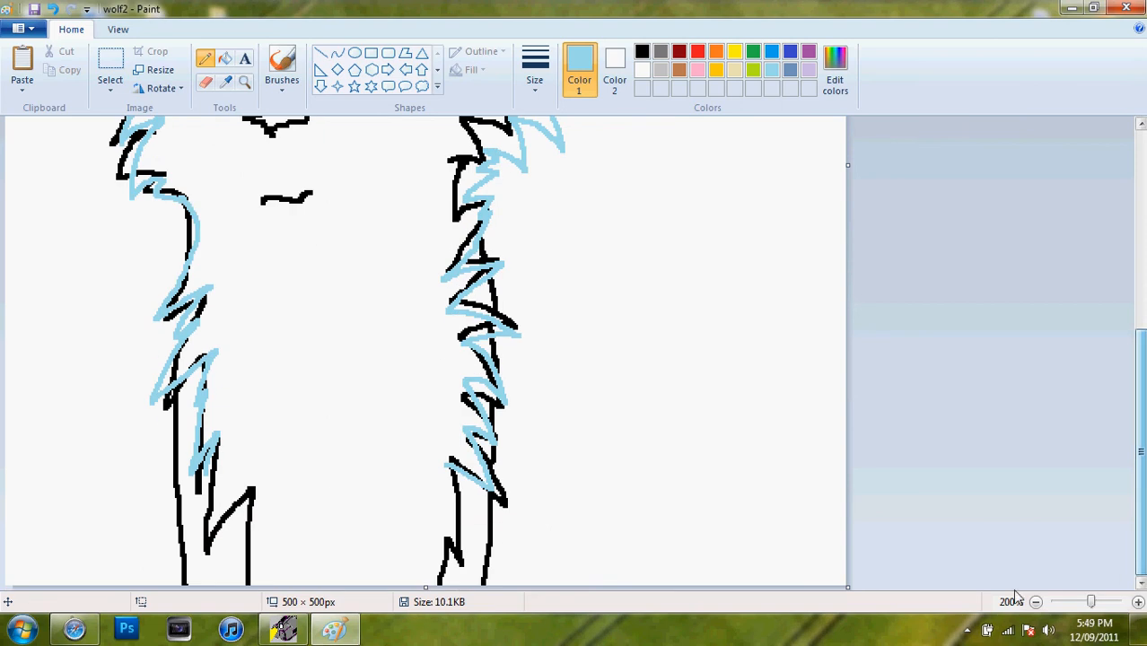
mouse_move(218, 443)
mouse_down()
mouse_move(204, 520)
mouse_move(256, 491)
mouse_move(254, 583)
mouse_up()
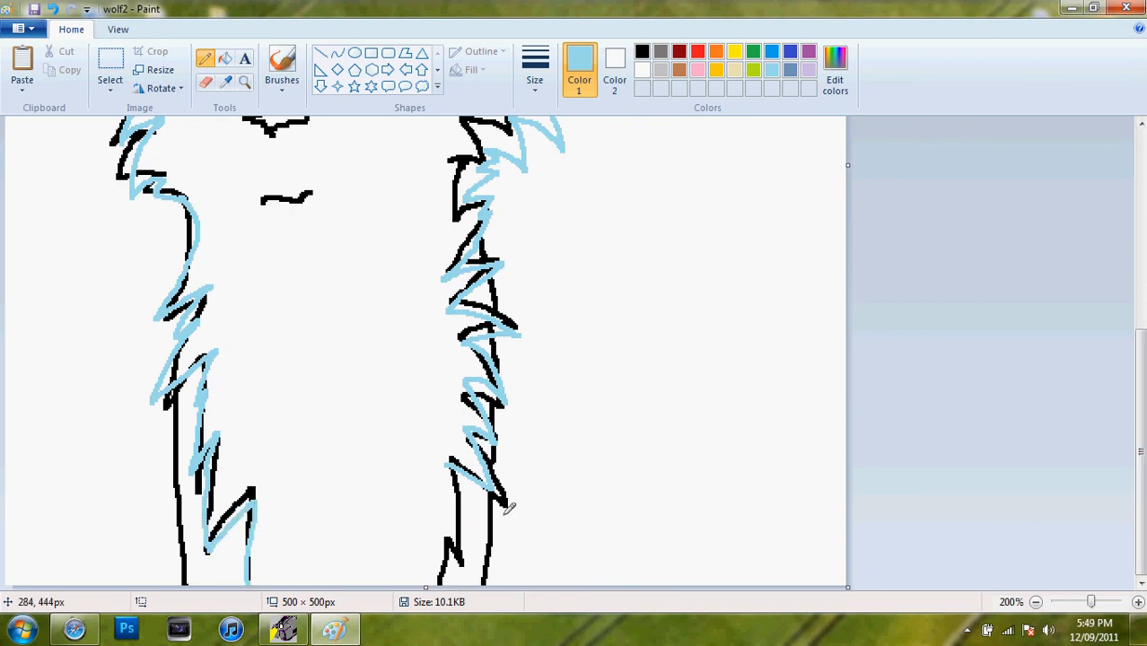
mouse_move(453, 465)
mouse_down()
mouse_move(463, 499)
mouse_move(437, 585)
mouse_up()
mouse_move(177, 386)
mouse_down()
mouse_move(168, 479)
mouse_move(182, 586)
mouse_up()
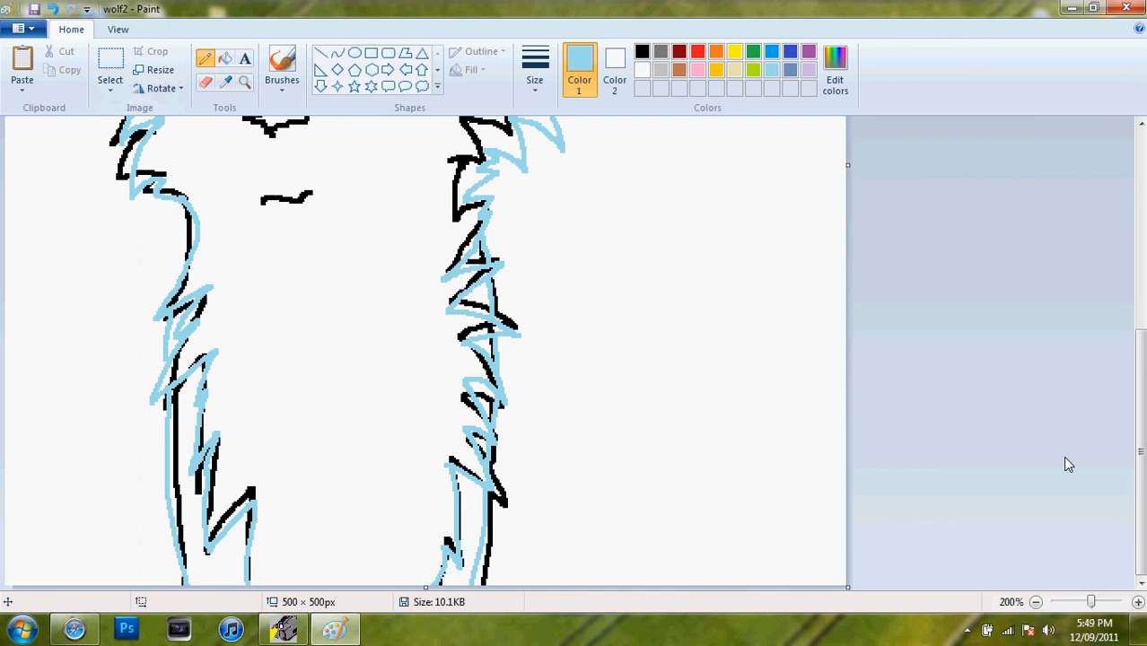
- Sketch new light blue eyes, nose and mouth shifted toward the large ear, and return the zoom to 100%
drag(1138, 462, 1138, 339)
mouse_move(347, 328)
mouse_down()
mouse_move(406, 283)
mouse_move(428, 321)
mouse_move(349, 330)
mouse_up()
mouse_move(267, 320)
mouse_down()
mouse_move(192, 286)
mouse_move(314, 345)
mouse_move(300, 368)
mouse_up()
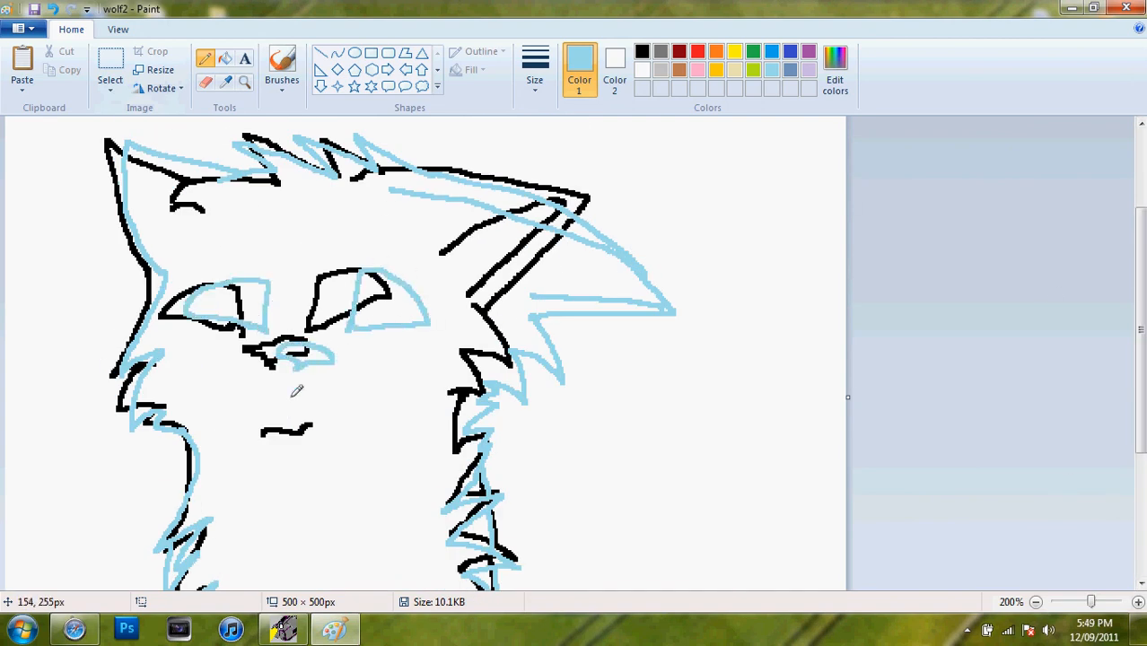
click(52, 9)
click(118, 29)
click(58, 77)
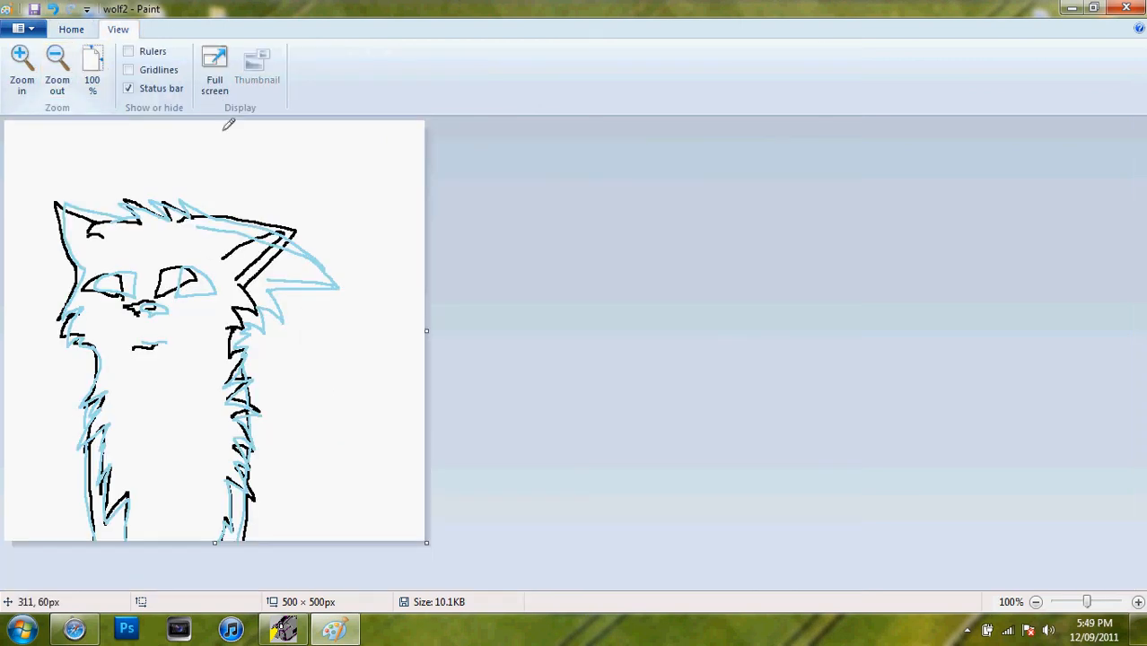
- Erase the drooping light blue large ear together with most of the black ear beneath it
click(71, 28)
click(205, 82)
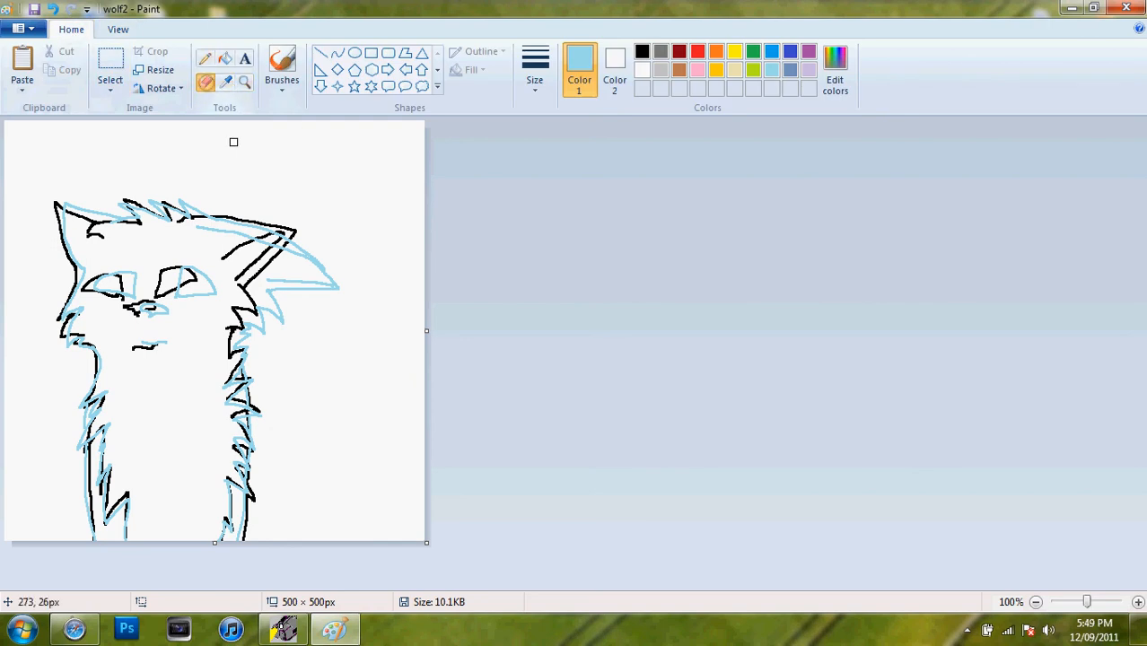
drag(289, 232, 334, 287)
mouse_move(285, 235)
mouse_down()
mouse_move(287, 249)
mouse_move(244, 195)
mouse_move(223, 205)
mouse_up()
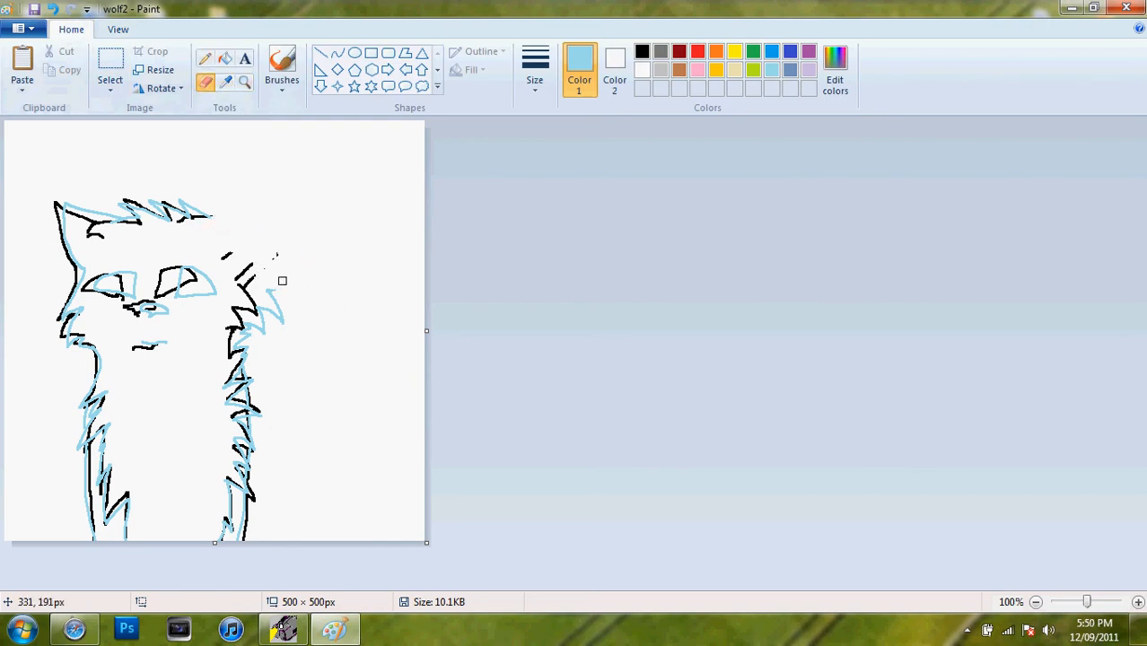
- Redraw the large ear in light blue with the Pencil, pointing upward and with an inner ear line
click(204, 58)
mouse_move(212, 215)
mouse_down()
mouse_move(304, 203)
mouse_move(272, 285)
mouse_up()
mouse_move(229, 245)
mouse_down()
mouse_move(290, 211)
mouse_move(273, 270)
mouse_up()
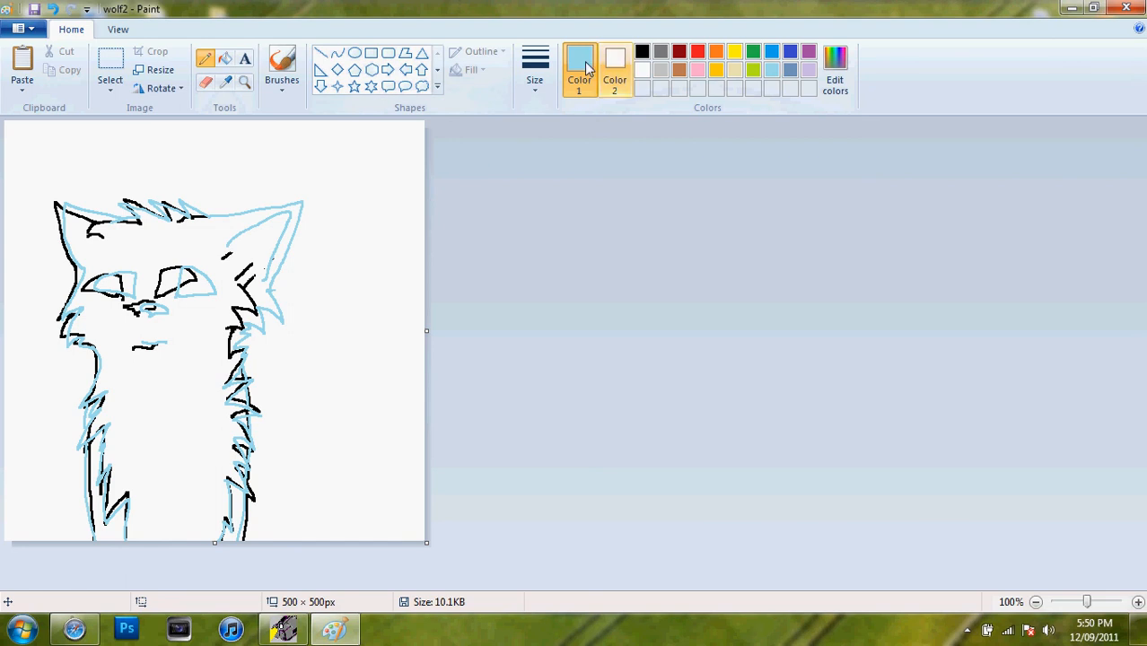
- Remove the black lines by cutting the whole picture, setting Color 2 to black and pasting the picture back
click(110, 82)
click(108, 184)
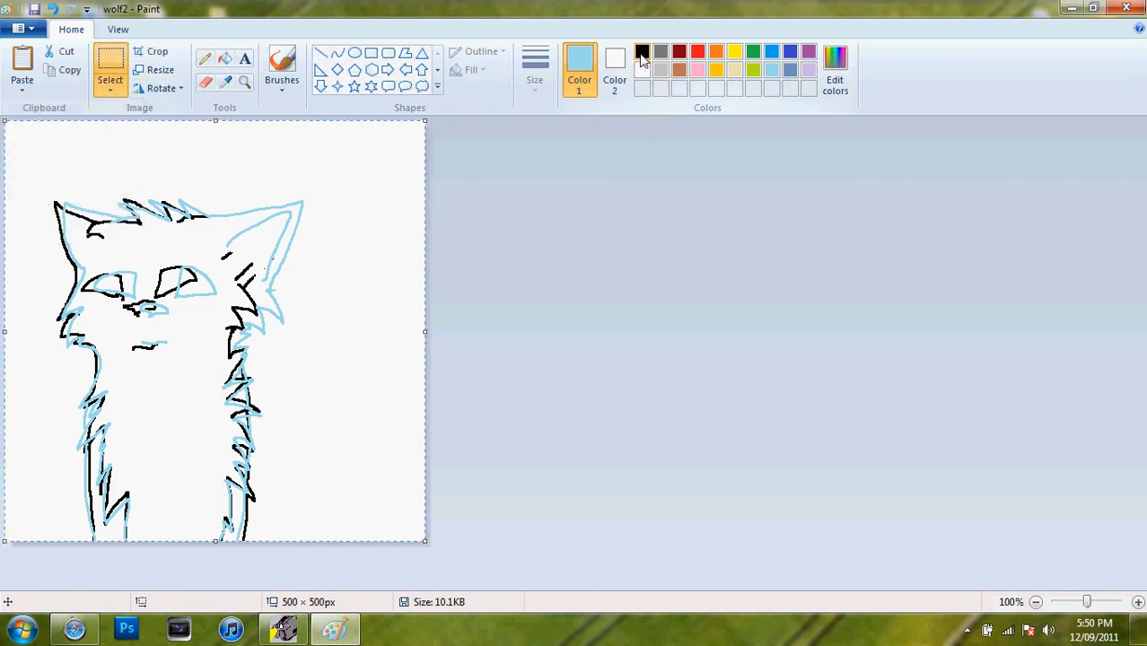
key(Delete)
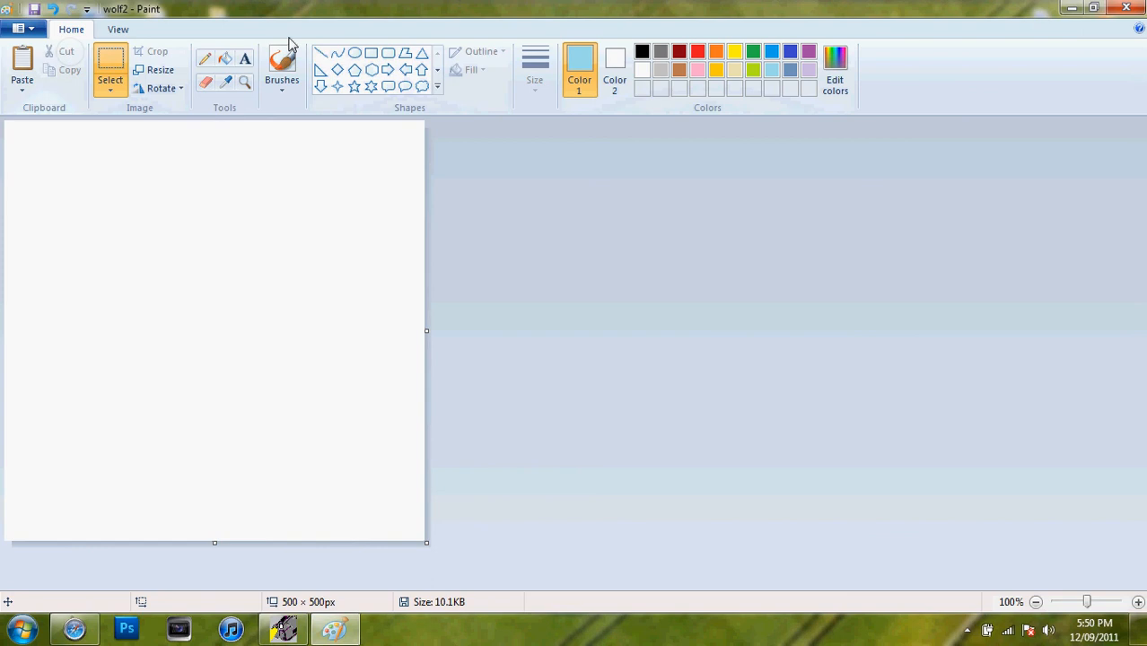
click(614, 72)
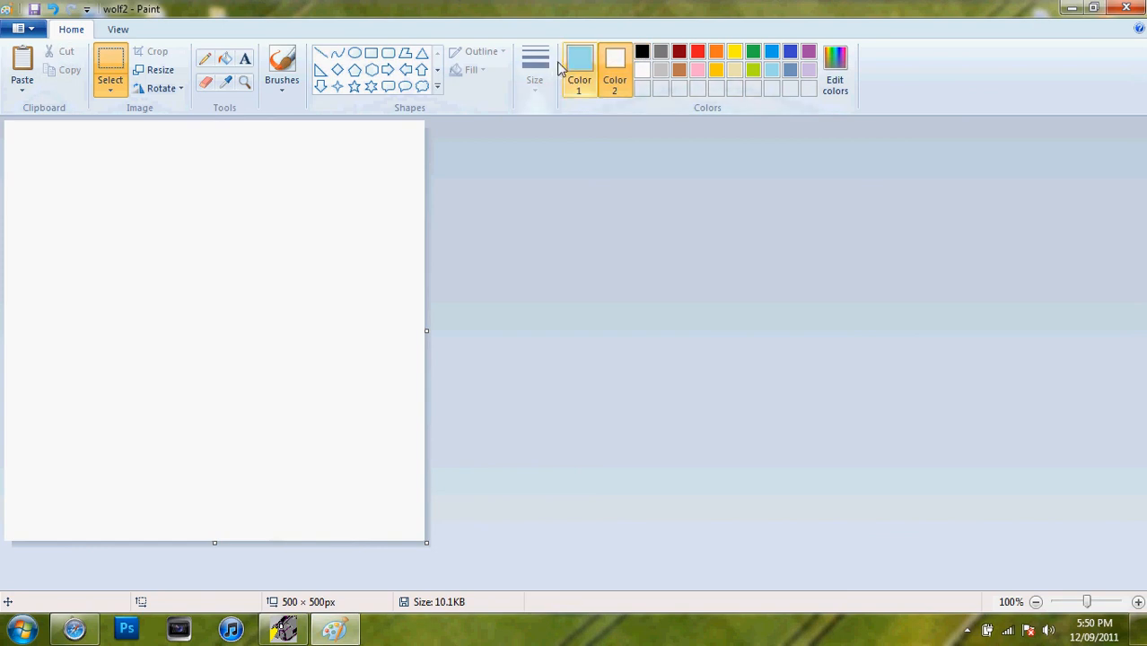
click(642, 51)
click(25, 67)
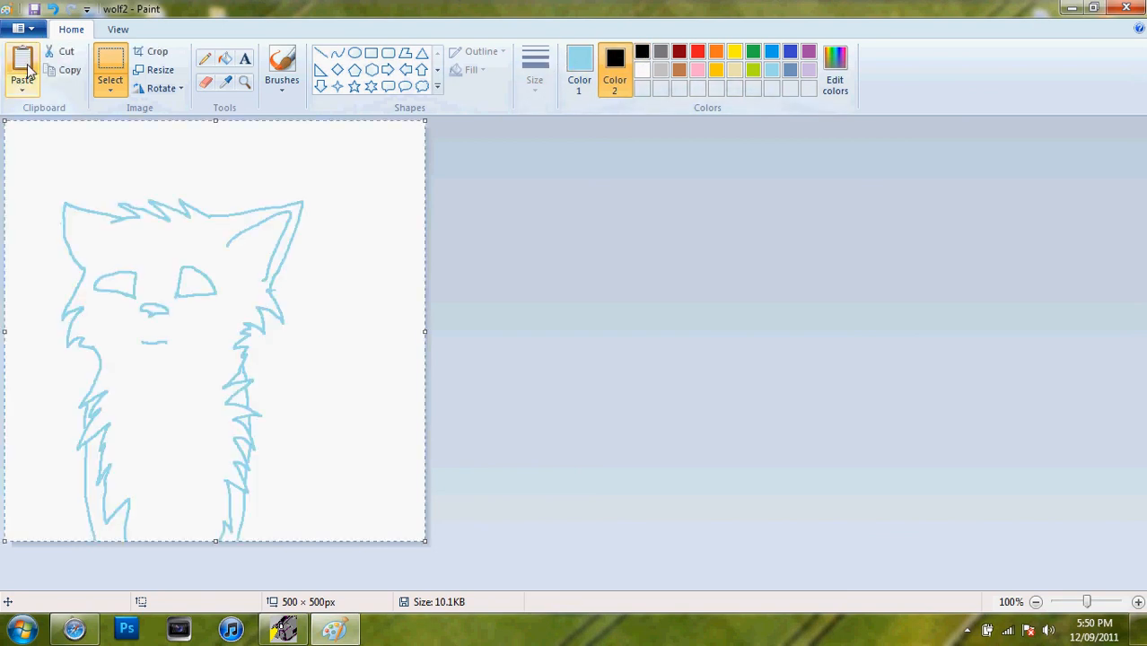
click(641, 70)
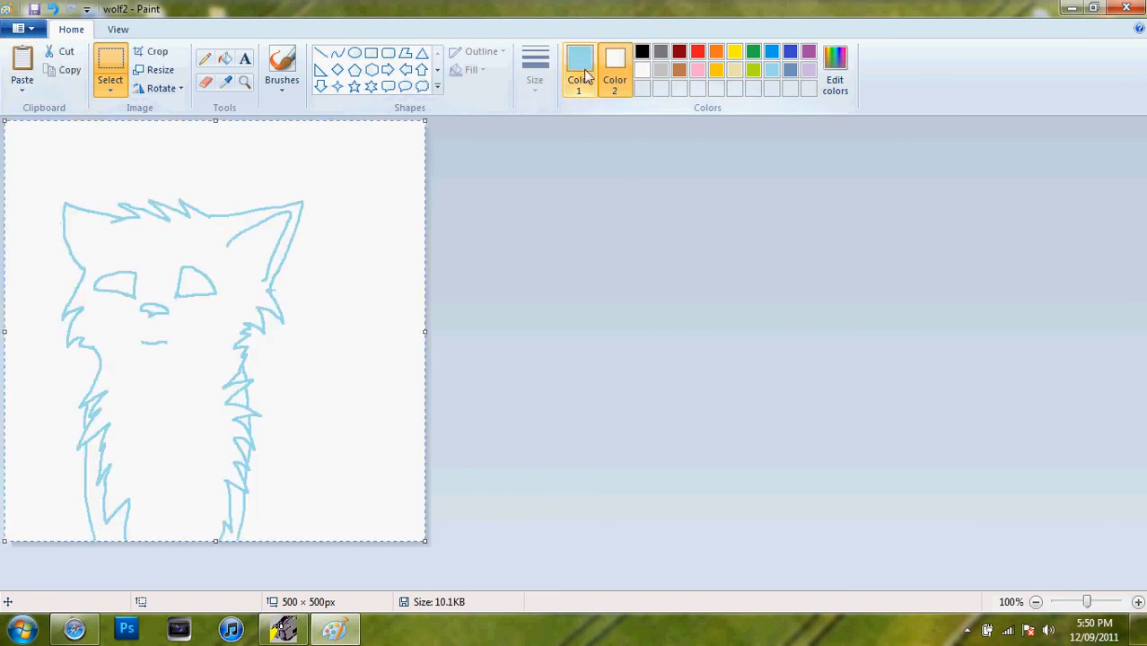
click(584, 74)
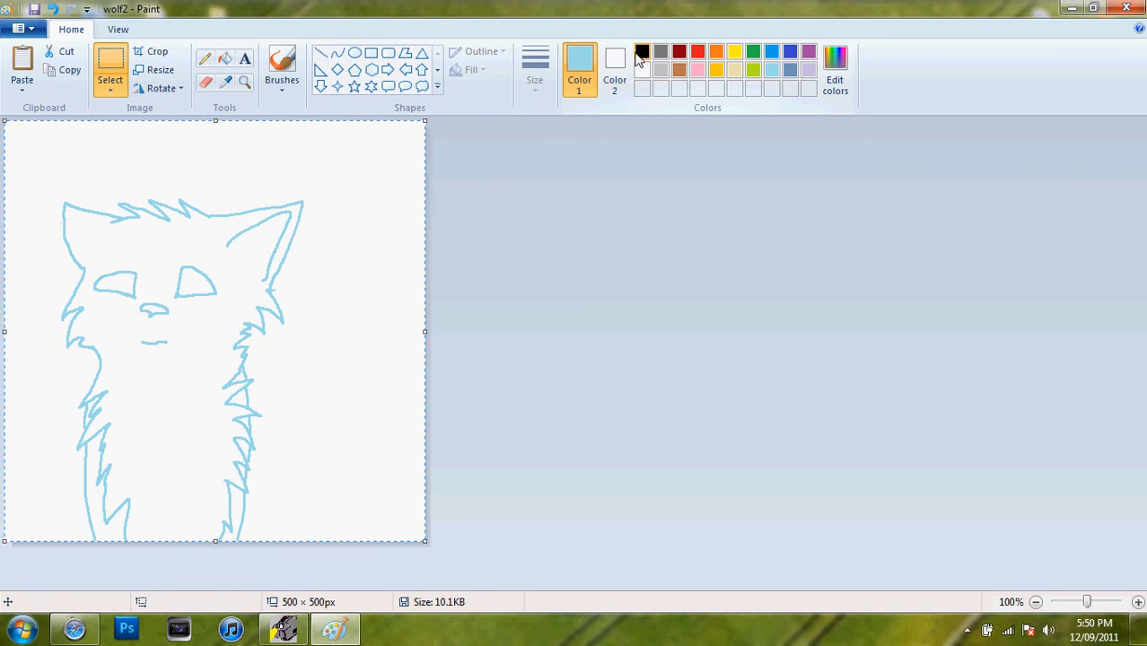
click(642, 70)
click(770, 71)
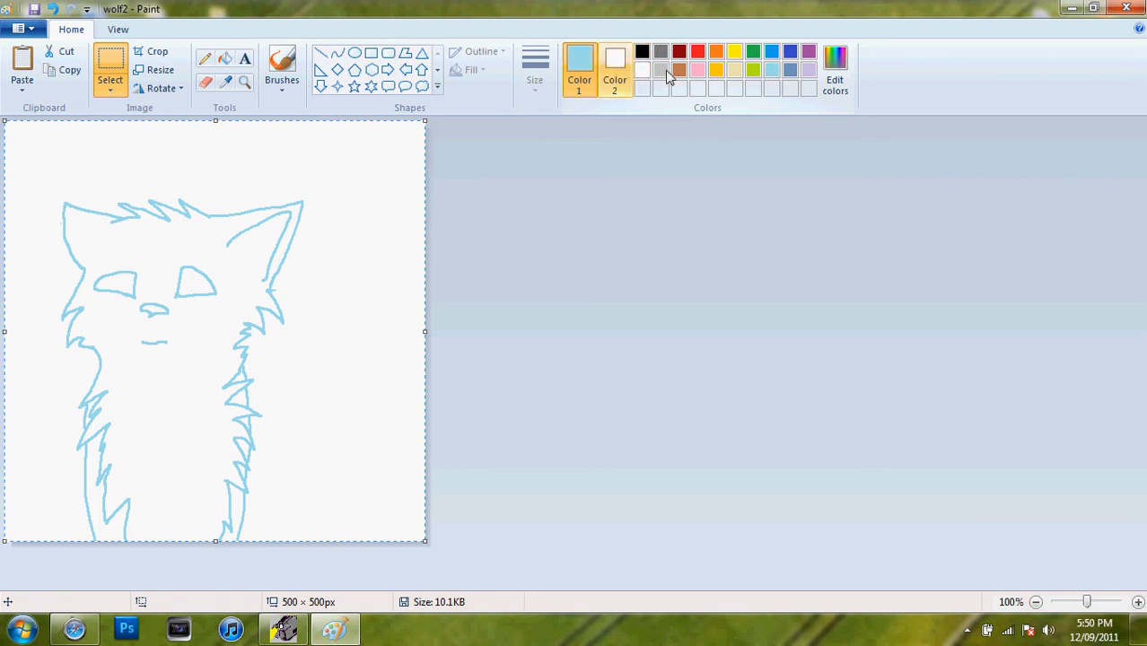
click(641, 52)
click(615, 68)
click(772, 70)
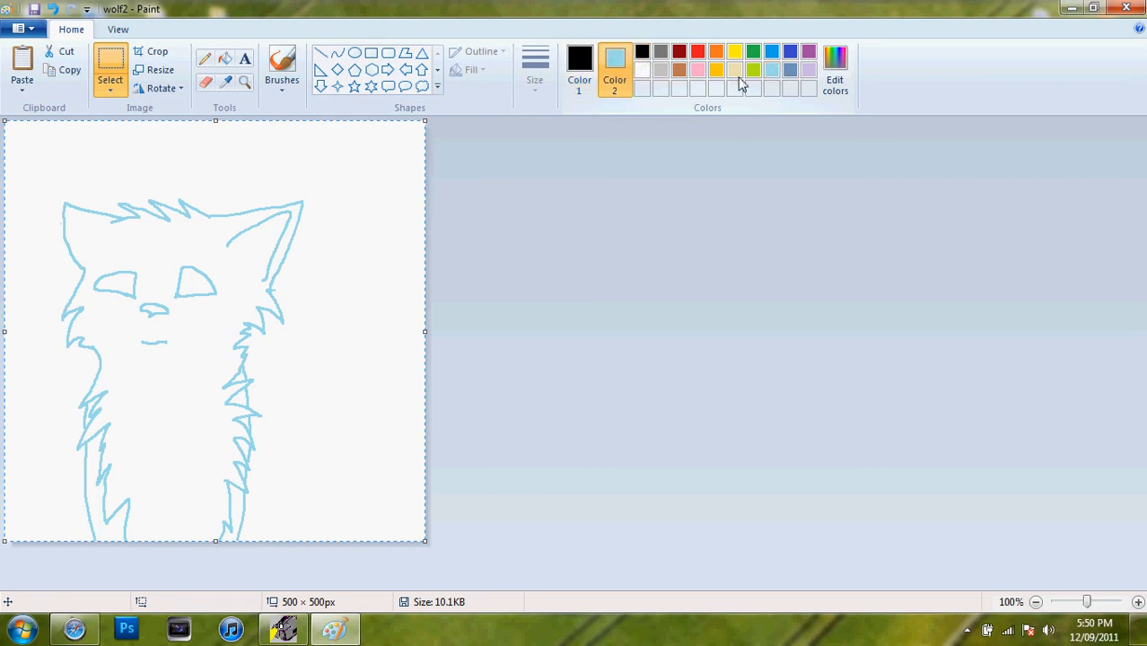
- Switch to the Eraser with Color 1 light blue and Color 2 black
click(205, 81)
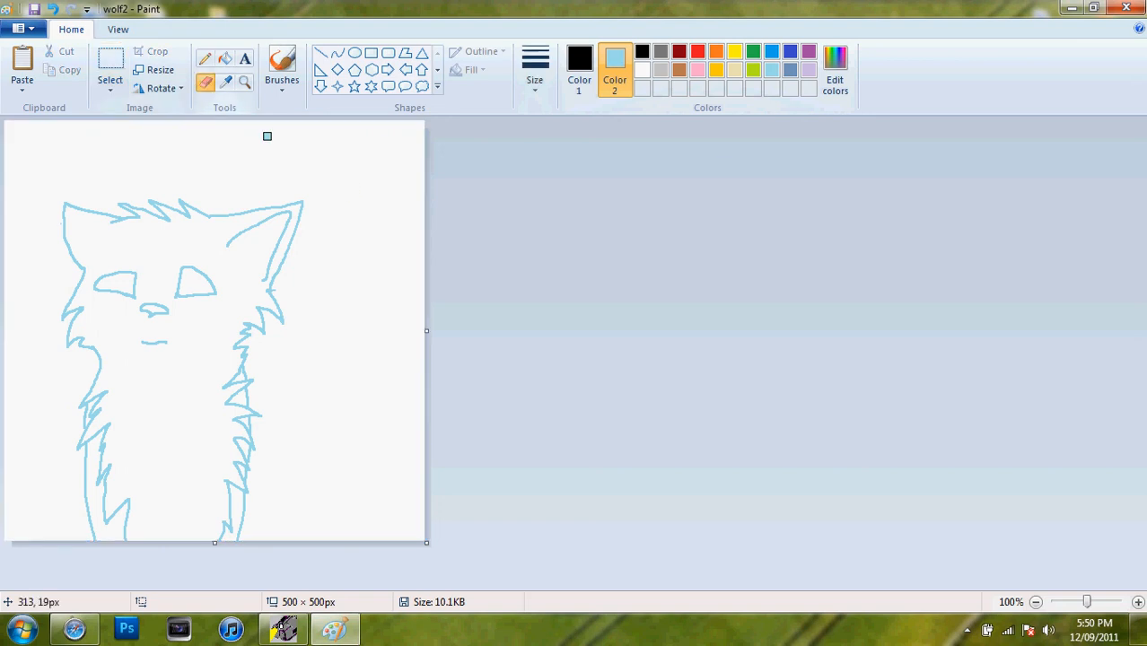
click(579, 68)
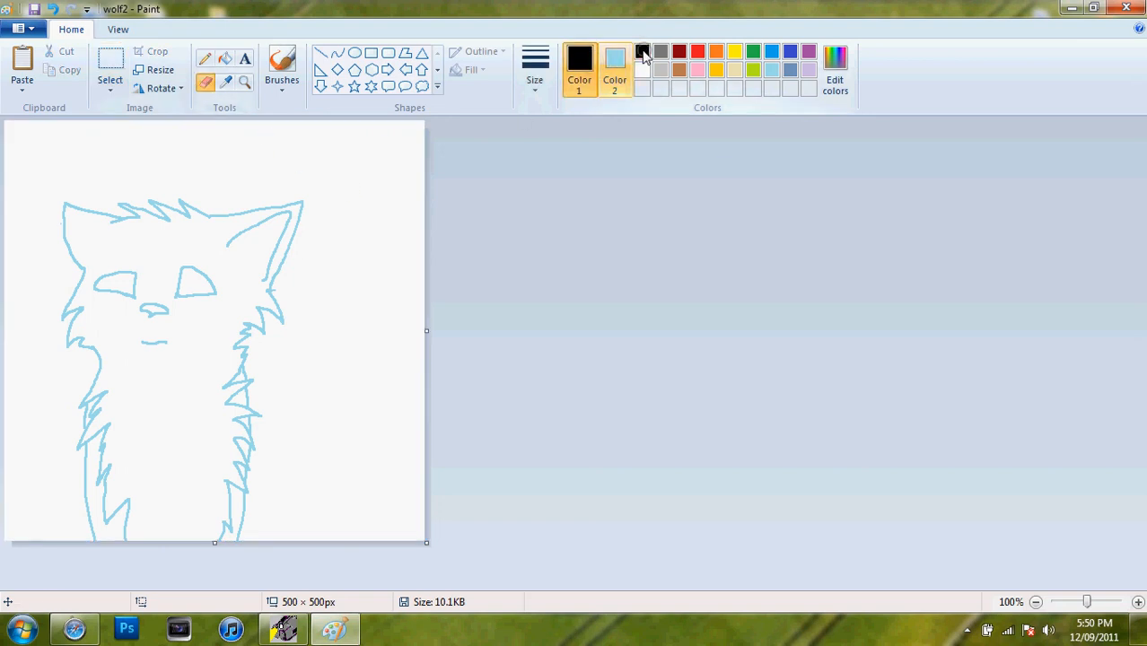
click(774, 72)
click(615, 70)
click(641, 51)
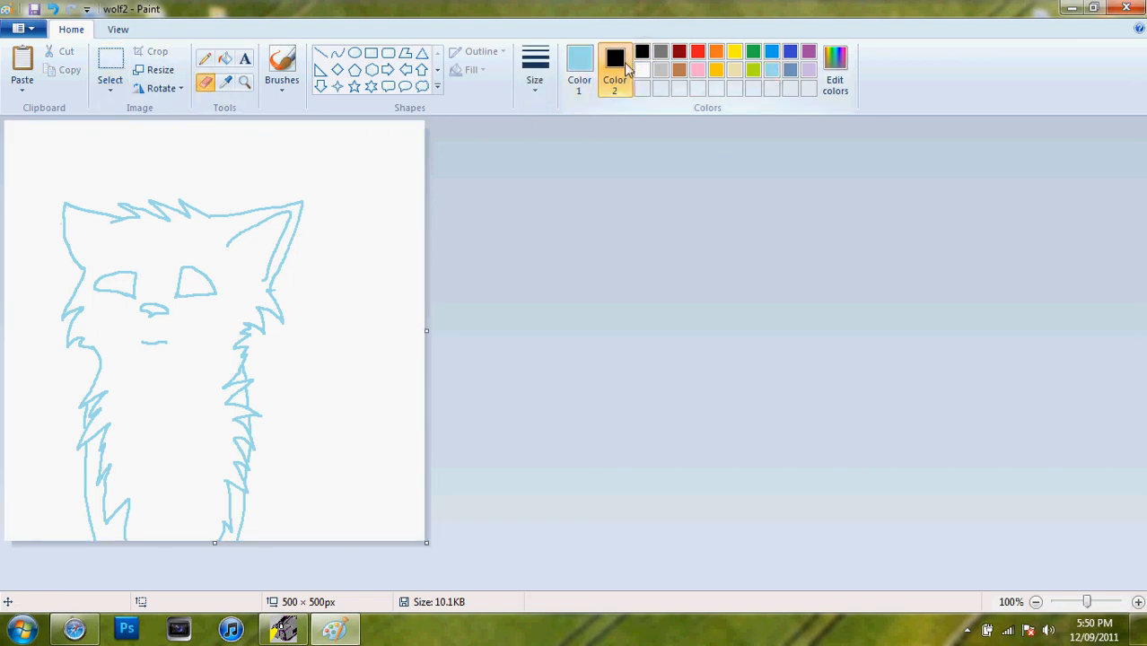
- Recolour the large ear, head outline, tuft, cheek fur and the eye nearest the large ear from light blue to black
mouse_move(303, 203)
mouse_down()
mouse_move(290, 248)
mouse_move(290, 231)
mouse_up()
drag(274, 280, 278, 209)
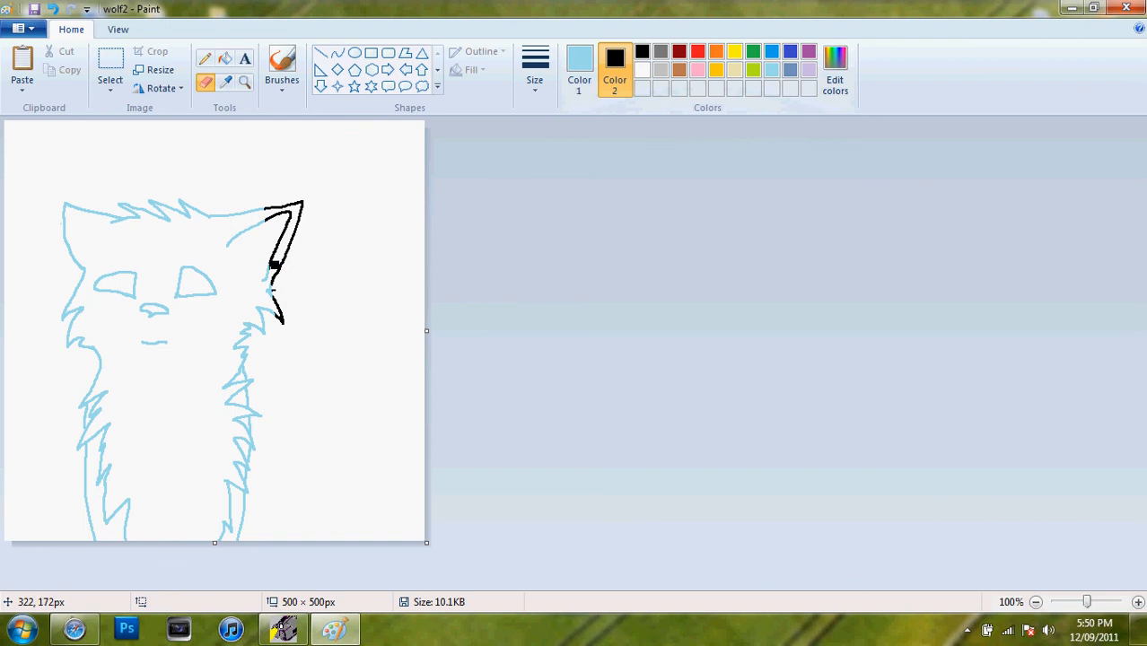
mouse_move(274, 265)
mouse_down()
mouse_move(281, 332)
mouse_move(264, 298)
mouse_move(277, 373)
mouse_move(247, 301)
mouse_move(238, 162)
mouse_move(245, 306)
mouse_move(202, 141)
mouse_move(178, 176)
mouse_up()
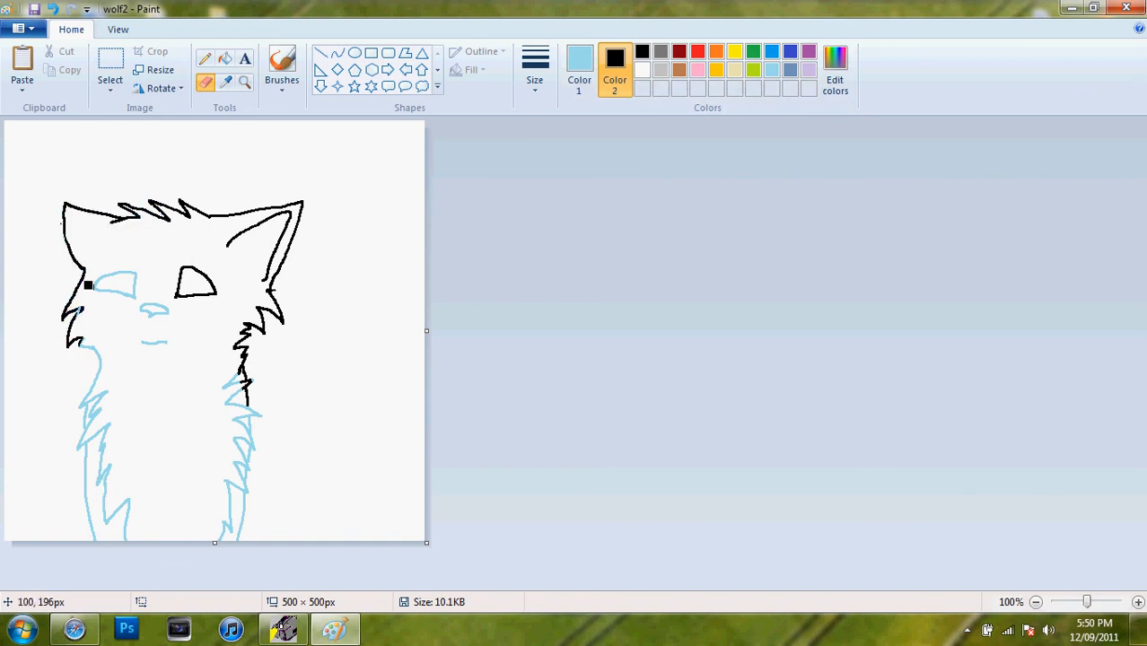
- Recolour the light blue neck fur, chest fur and leg lines to black on both sides of this new pose
mouse_move(102, 368)
mouse_down()
mouse_move(102, 398)
mouse_move(87, 391)
mouse_move(116, 411)
mouse_up()
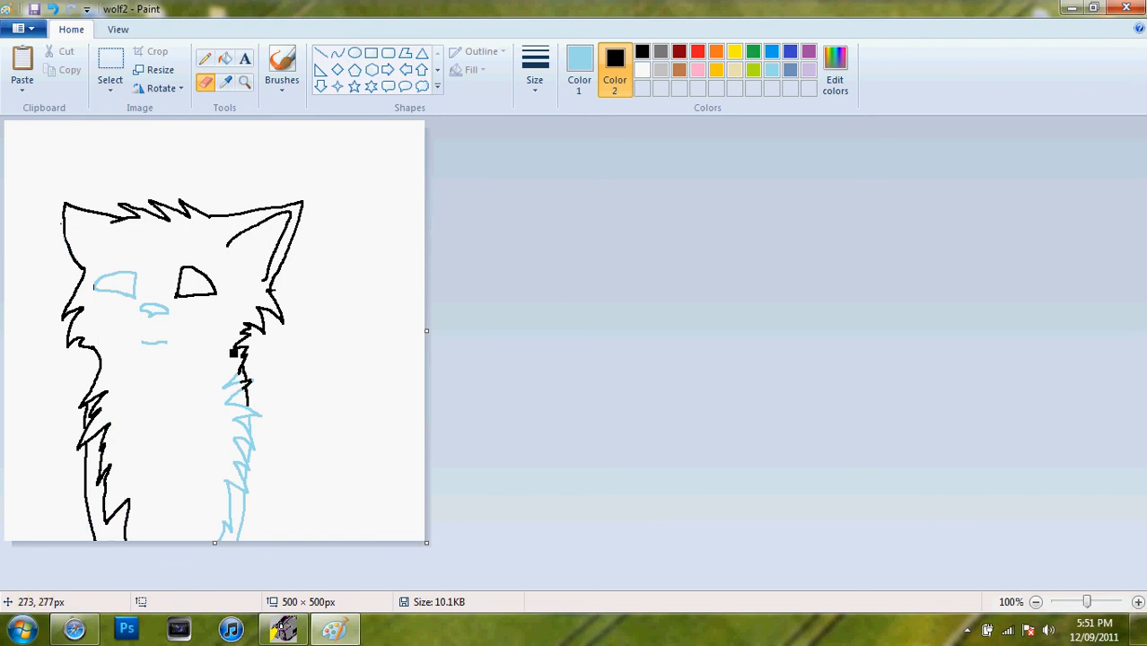
mouse_move(236, 352)
mouse_down()
mouse_move(223, 431)
mouse_move(236, 358)
mouse_move(257, 411)
mouse_move(246, 404)
mouse_move(214, 452)
mouse_up()
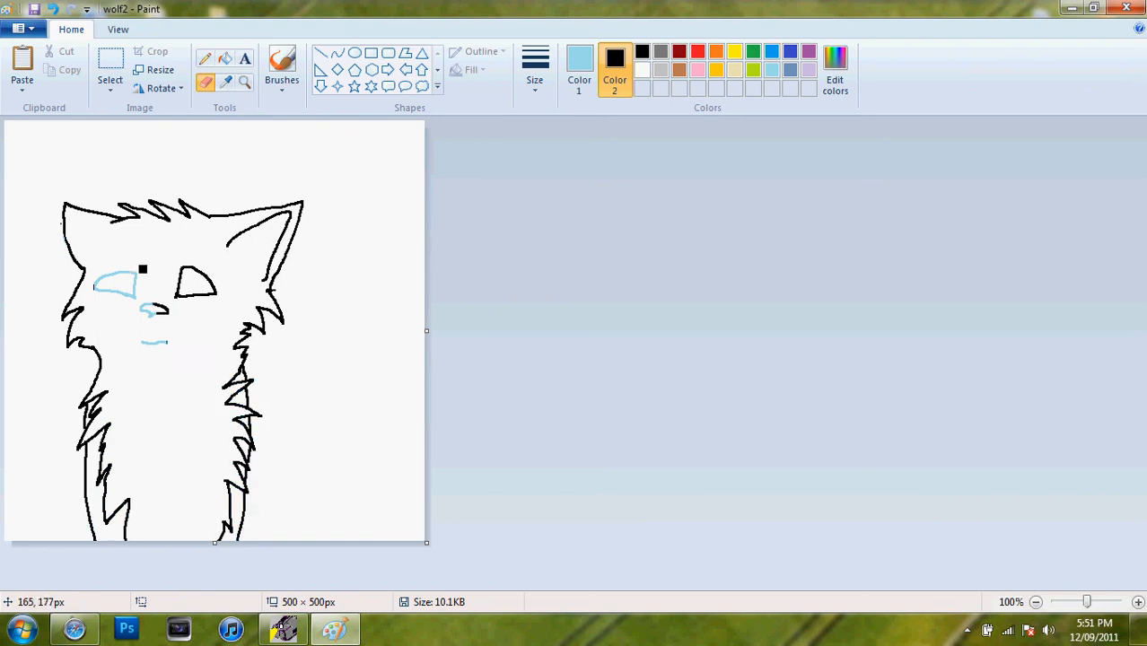
- Recolour the remaining light blue eye, nose and mouth black, and fill the wolf's head and body with black
drag(143, 269, 148, 328)
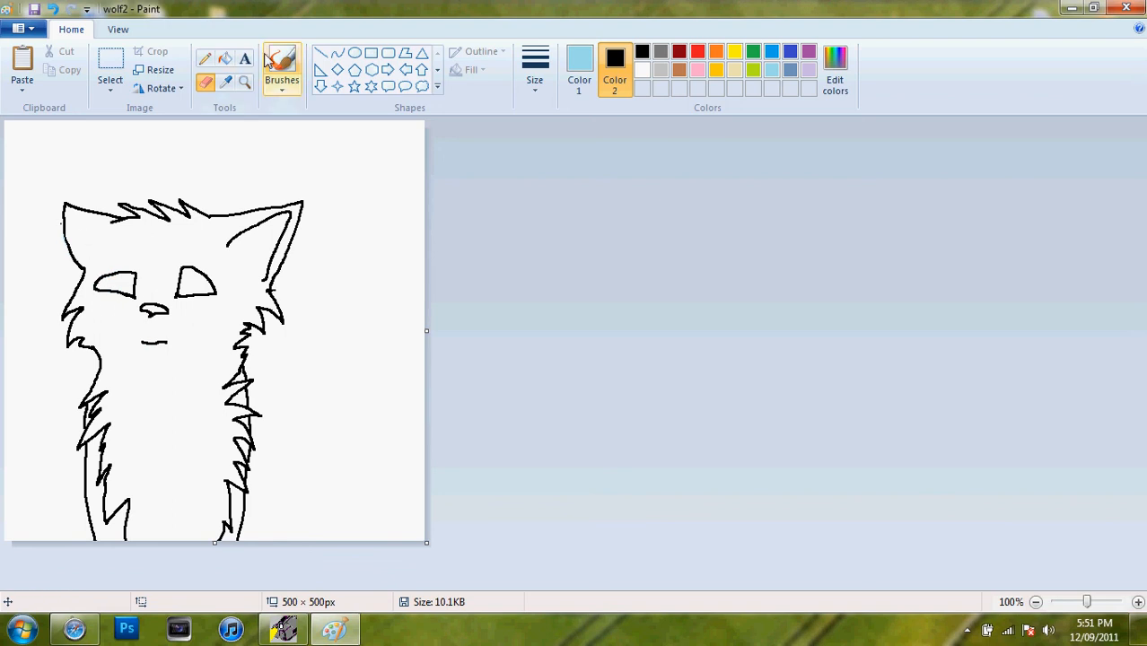
click(225, 58)
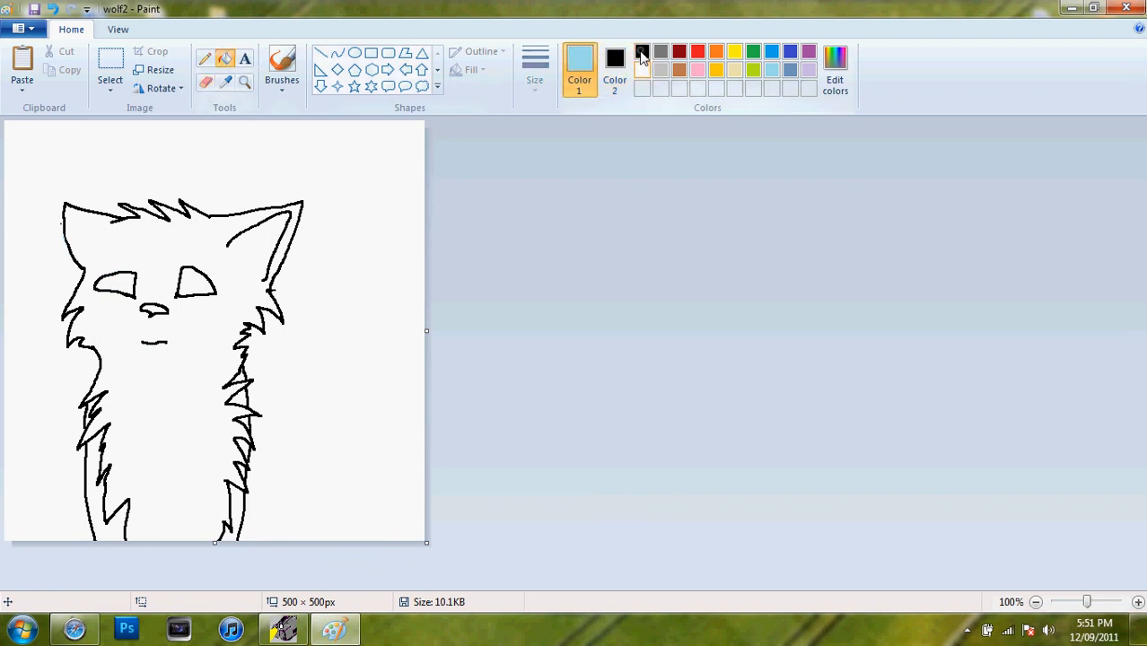
click(615, 67)
click(642, 70)
click(641, 52)
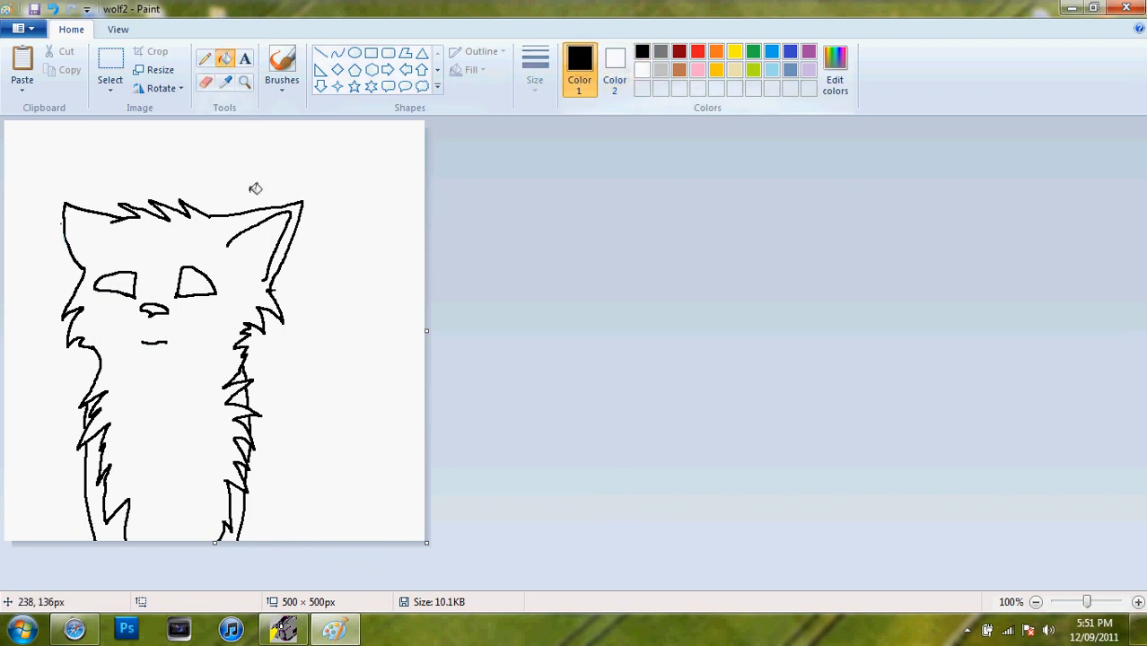
click(200, 225)
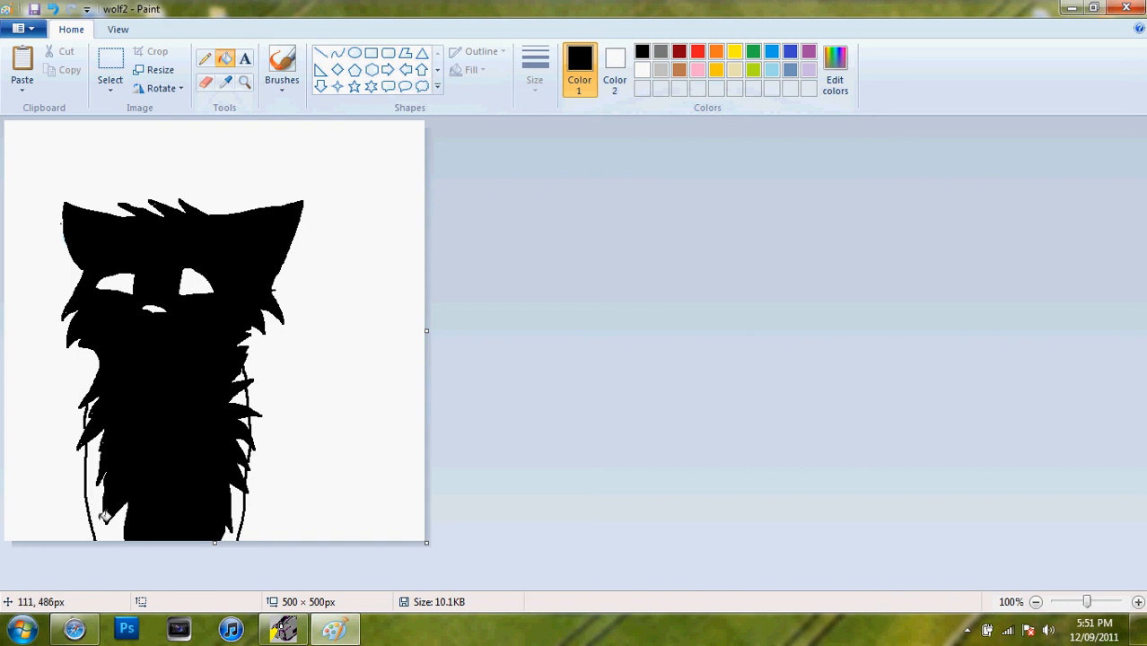
- Fill the white gaps between the chest fur and the leg lines on both sides with black
click(105, 517)
click(52, 9)
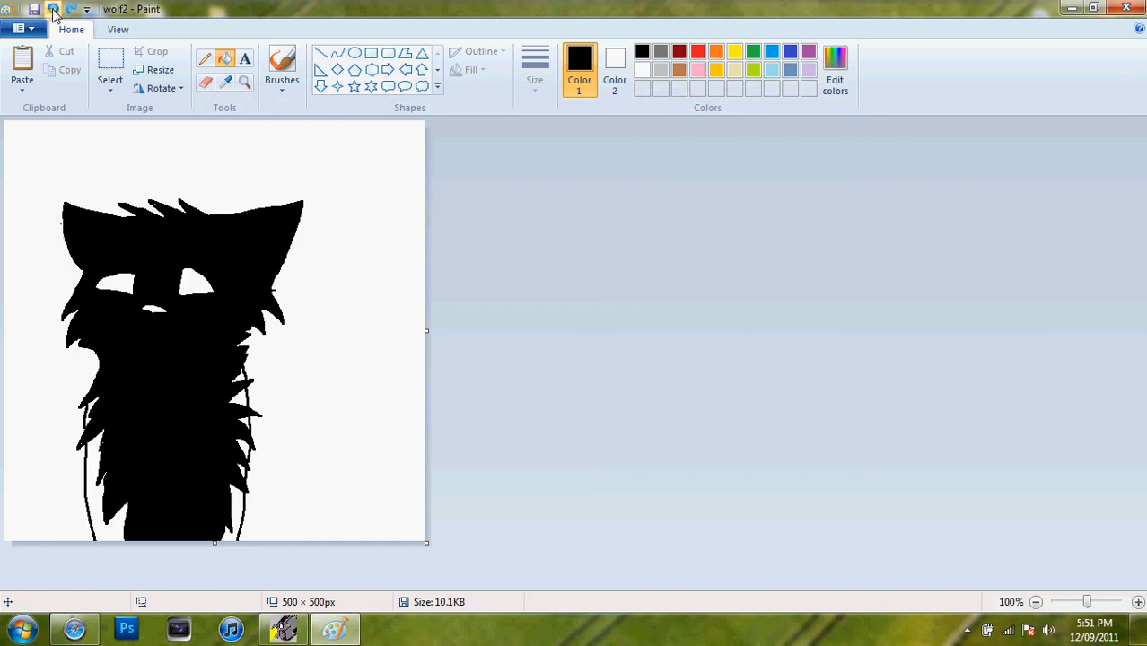
click(103, 432)
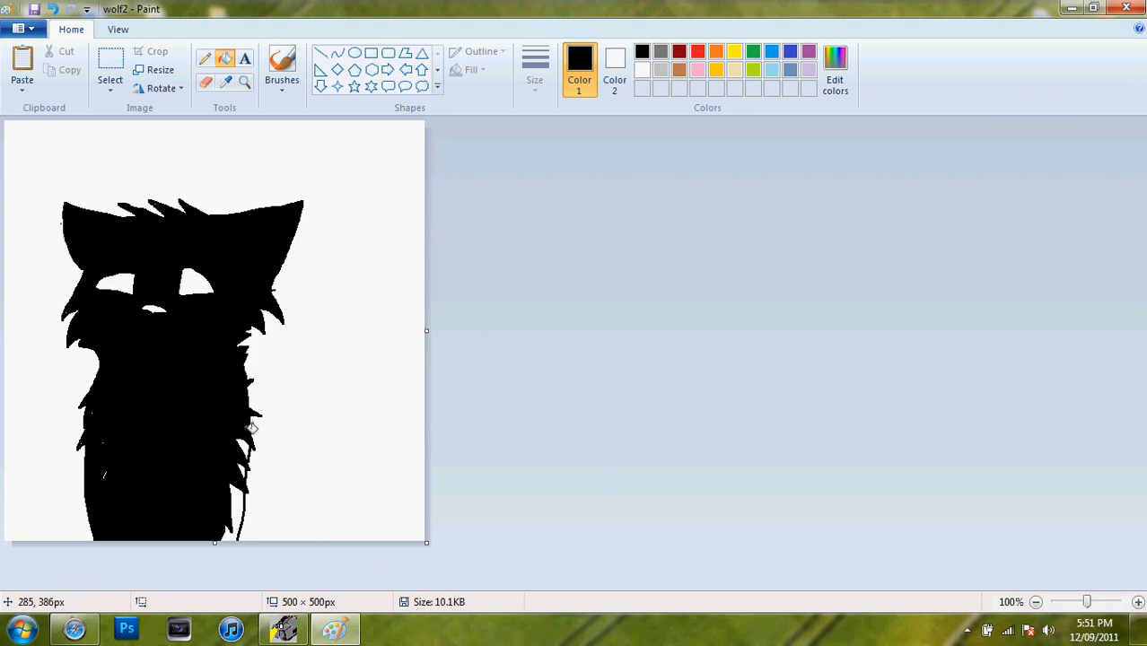
click(239, 492)
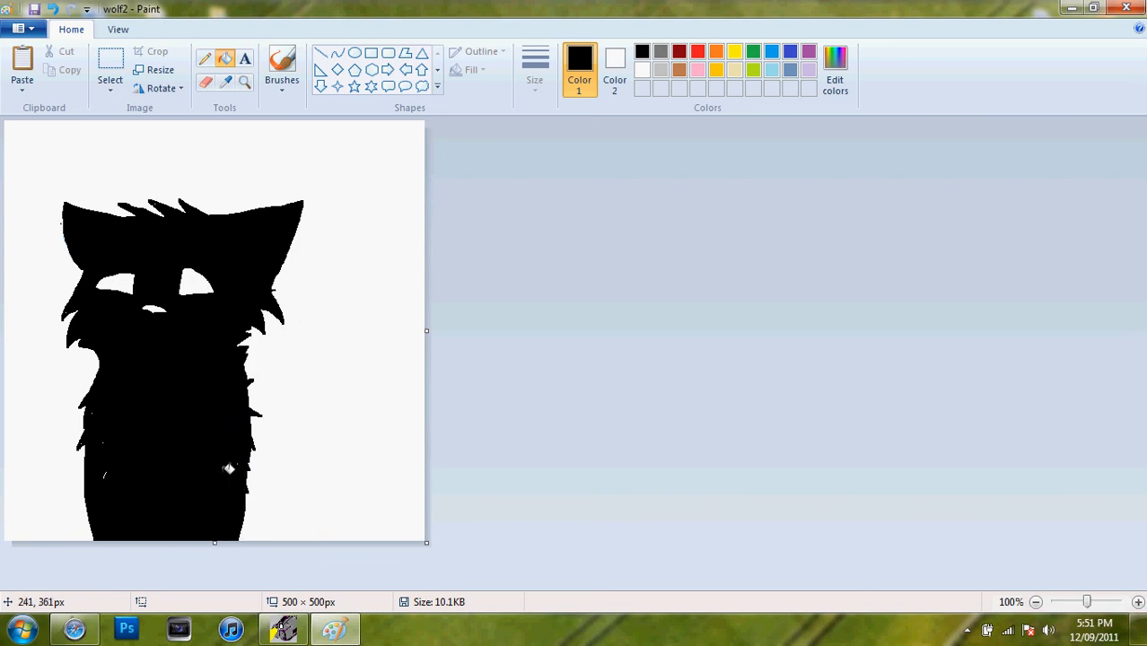
- Fill both eyes with green and the nose with light gray
click(753, 51)
click(190, 283)
click(117, 284)
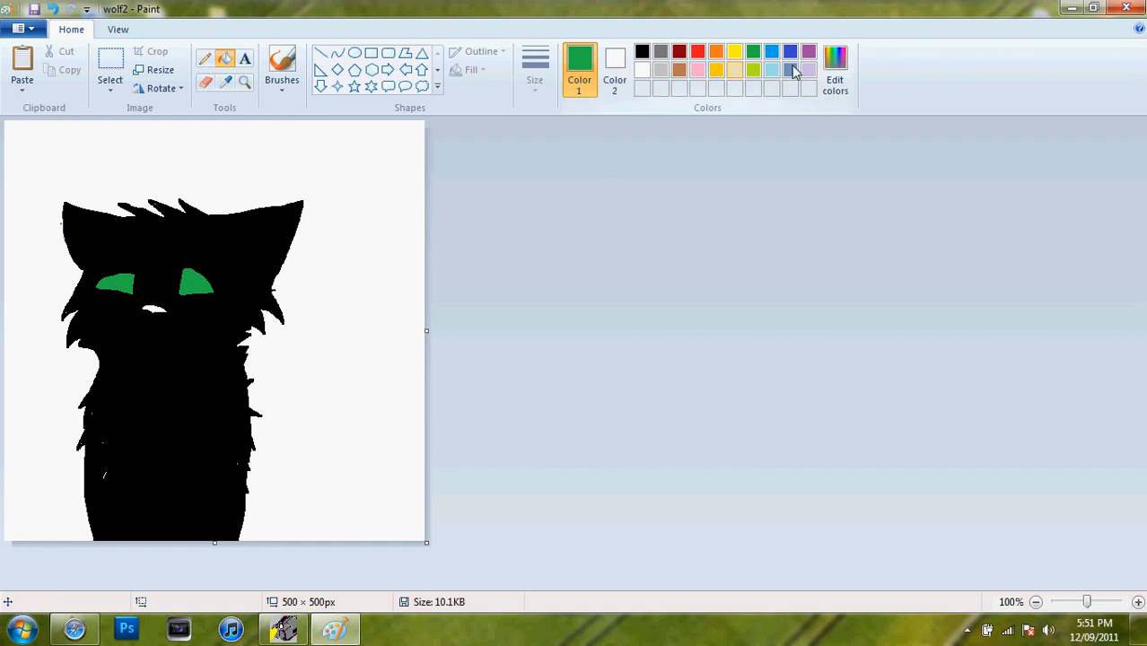
click(660, 69)
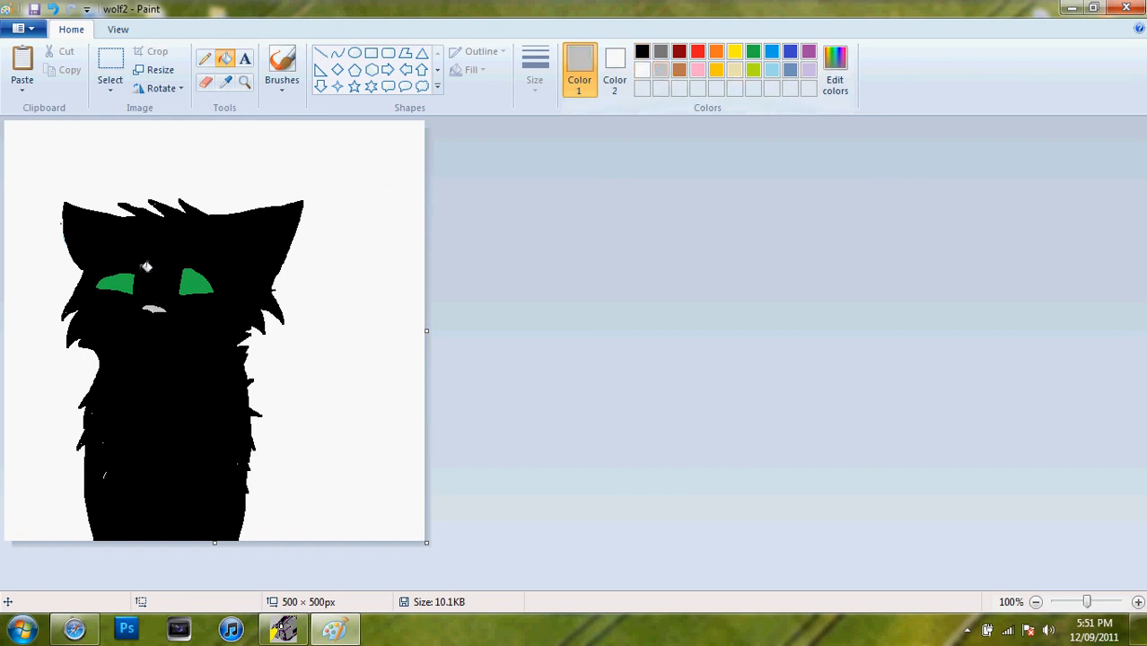
- Save the picture as a new PNG file named wolf3 in the testing folder
click(22, 29)
click(230, 265)
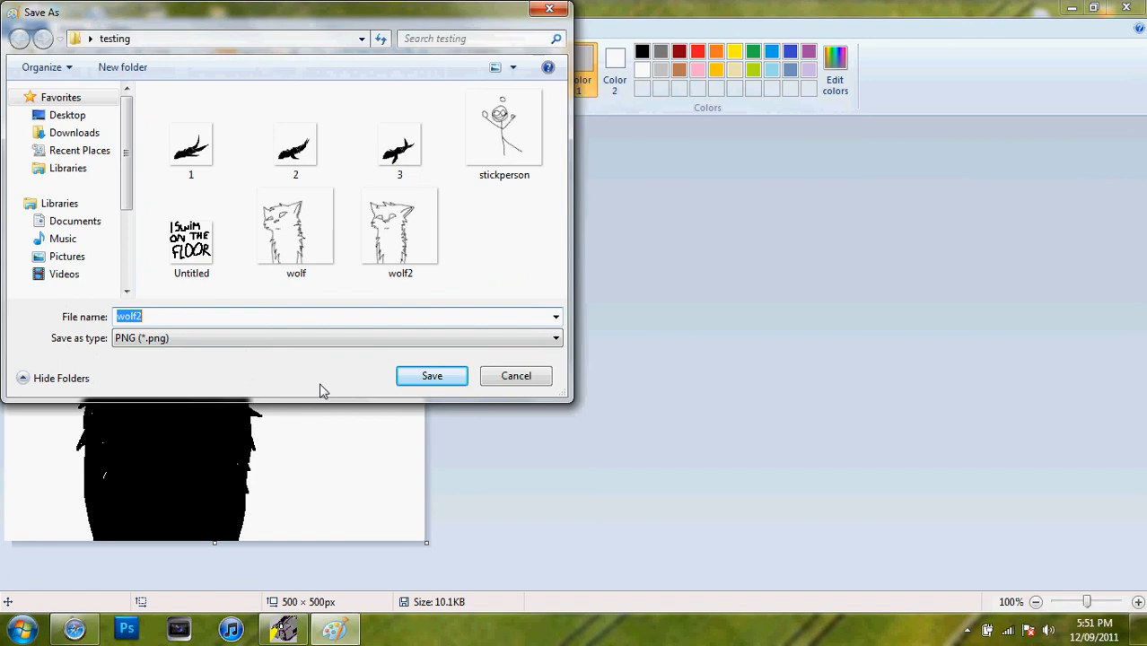
click(202, 314)
key(BackSpace)
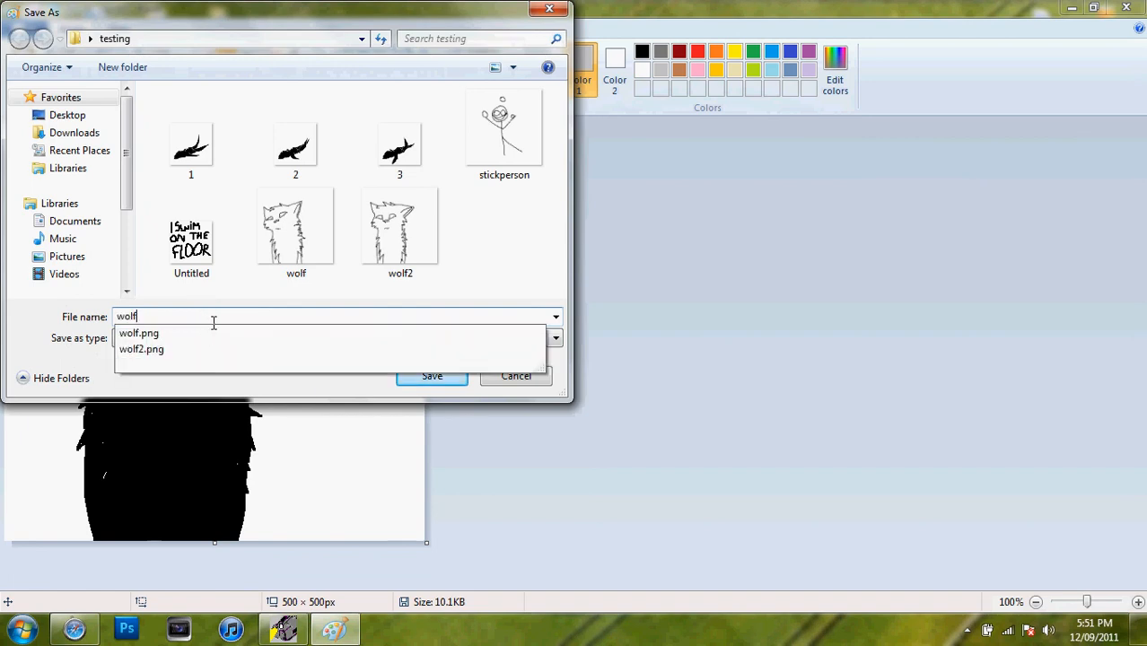
text(3)
click(432, 376)
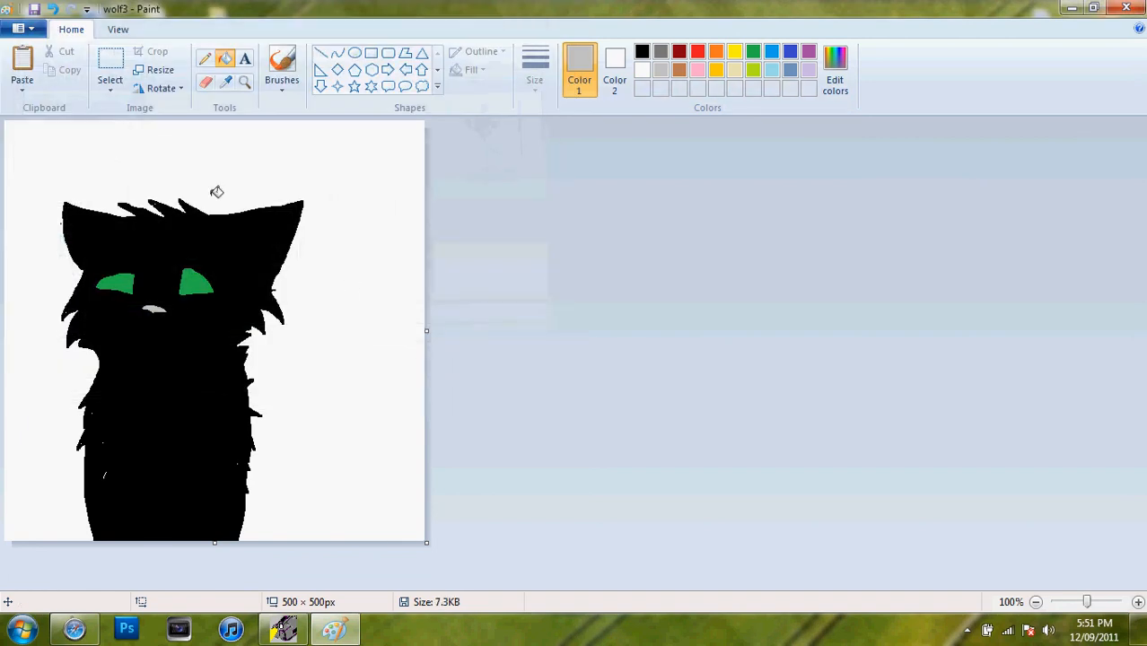
- Open wolf2 and fill its head, body and the upper gap behind the neck fur with black
click(32, 29)
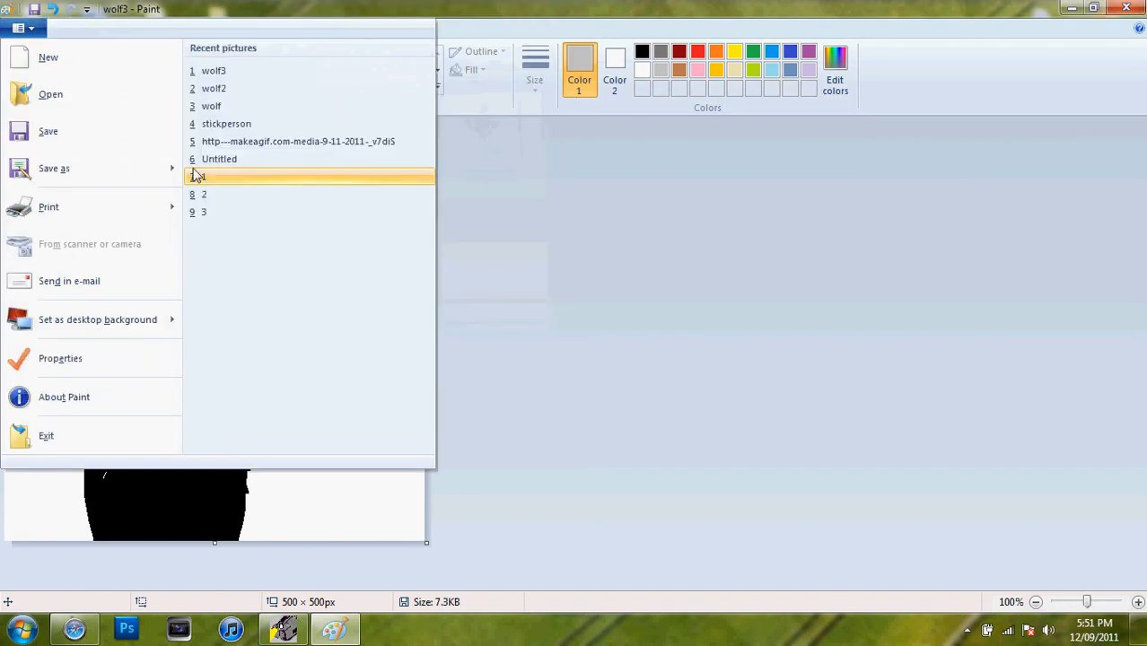
click(216, 89)
click(220, 238)
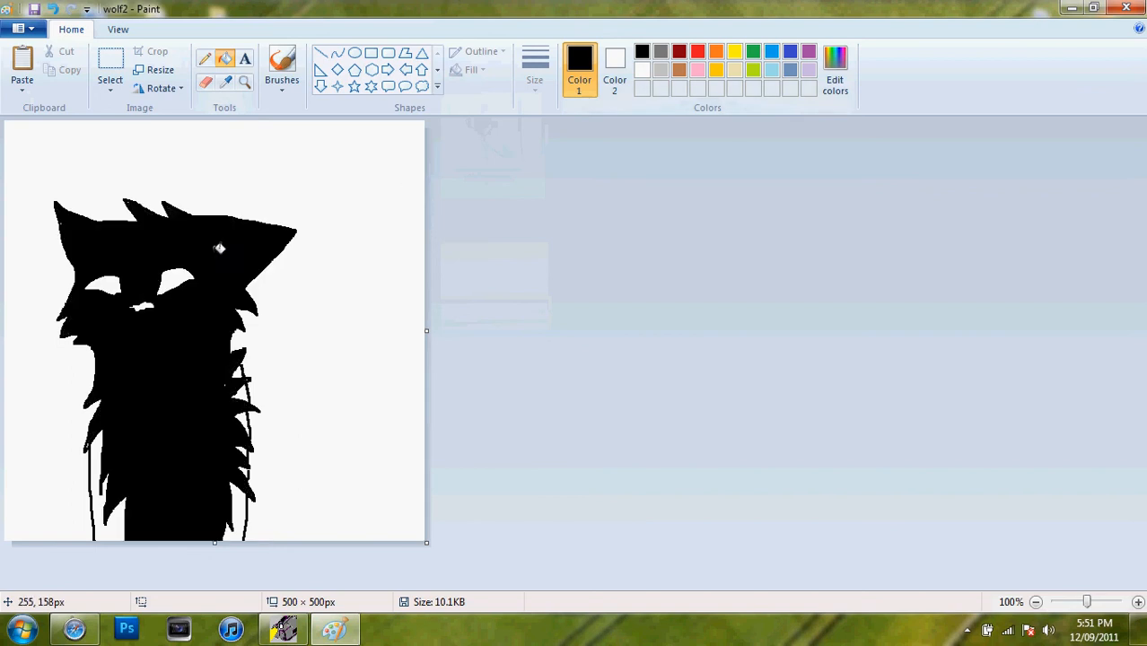
click(241, 373)
- Undo any fill that spills into the background, patch the broken outline with the Pencil and fill both leg areas black
click(251, 470)
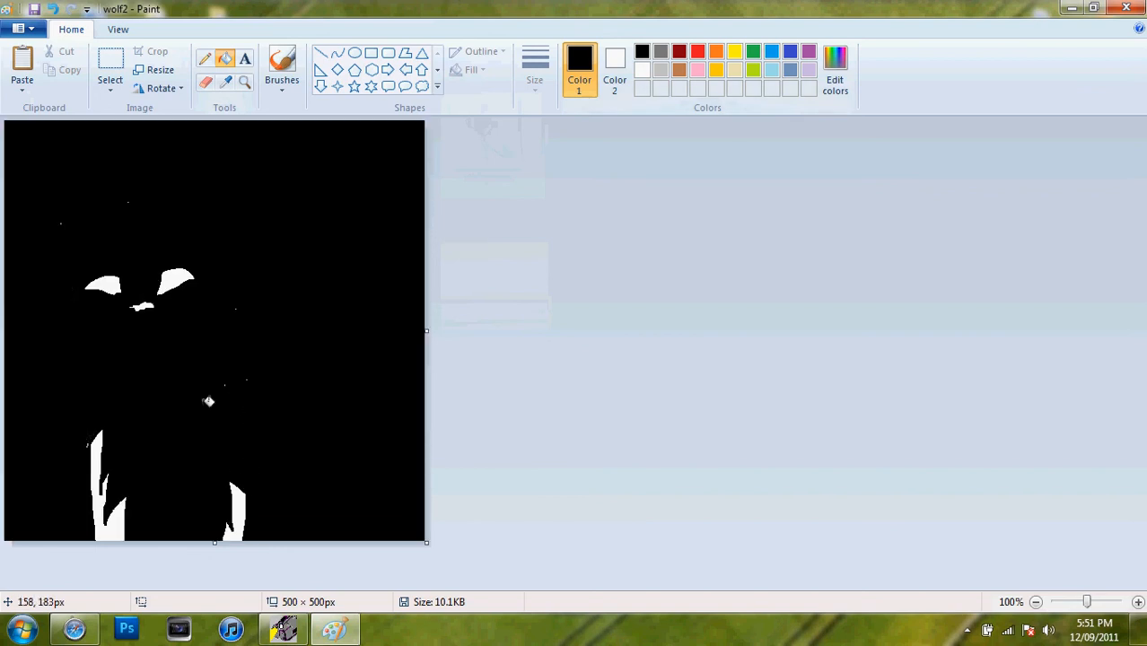
click(52, 8)
click(205, 59)
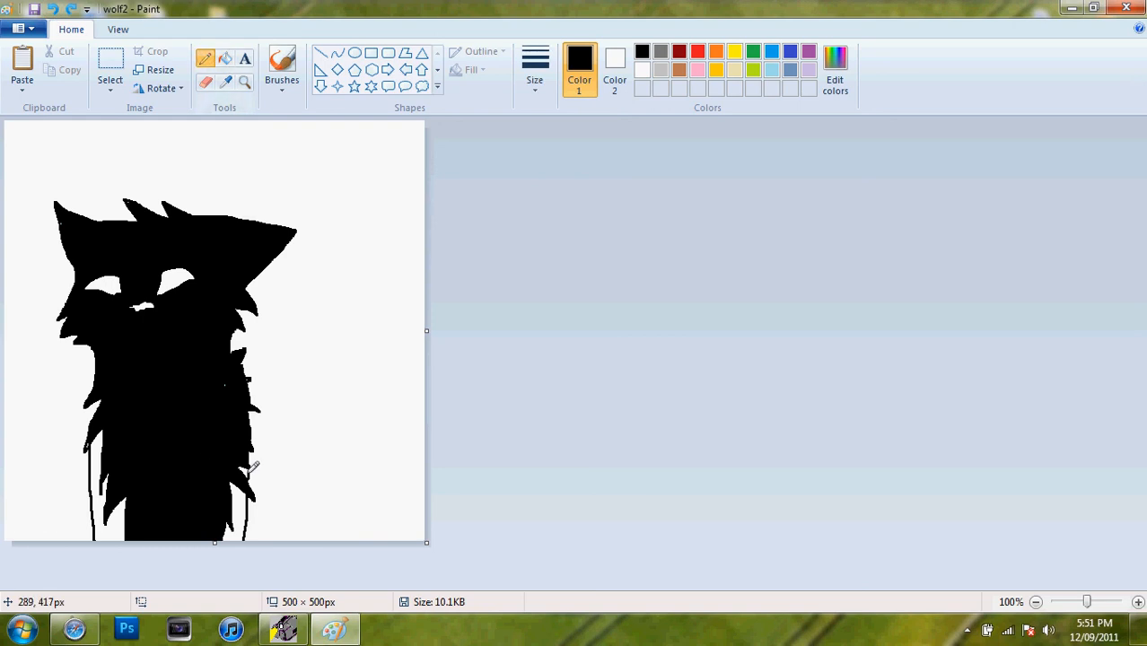
click(224, 59)
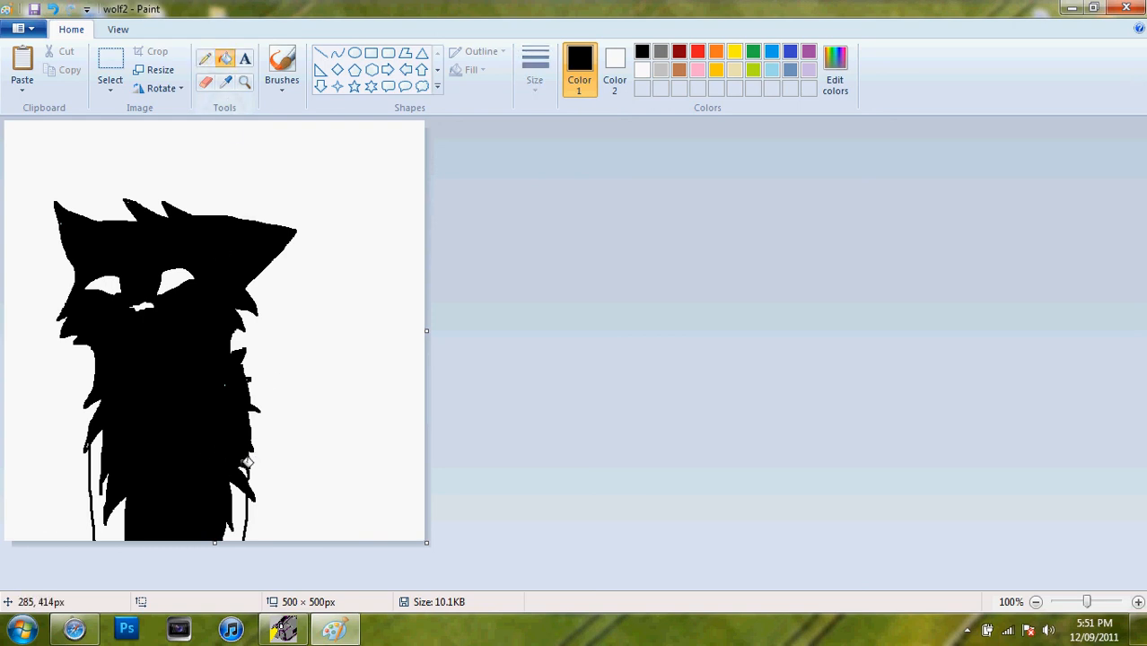
click(239, 493)
click(98, 449)
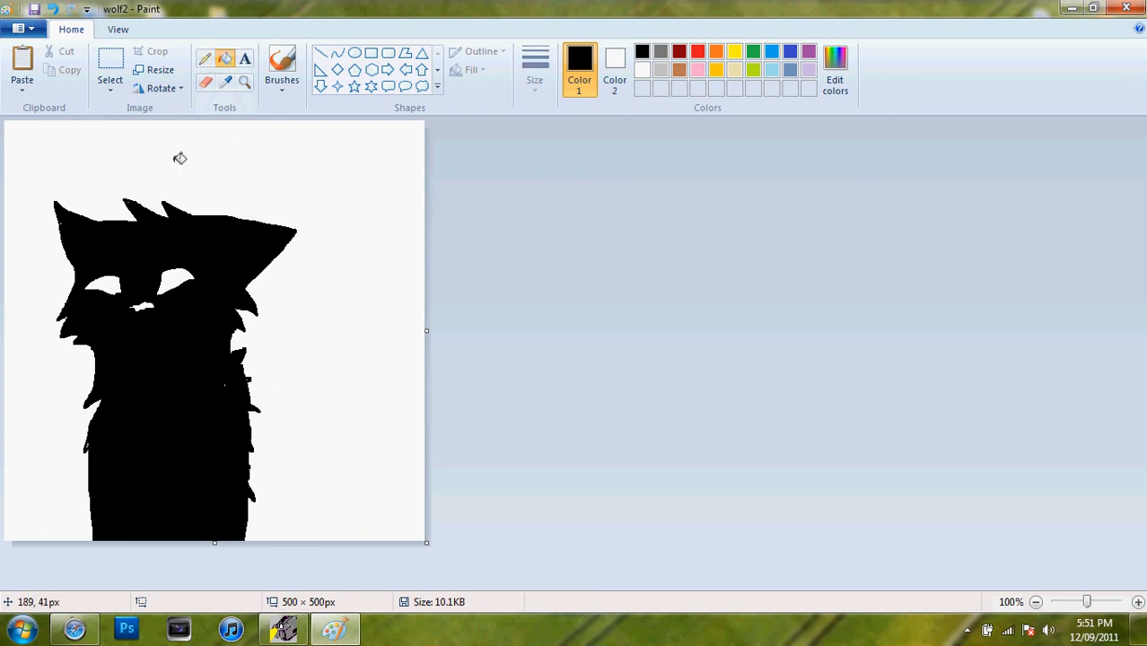
- Fill wolf2's eyes with green and its nose with light gray, and save the picture
click(756, 60)
click(175, 281)
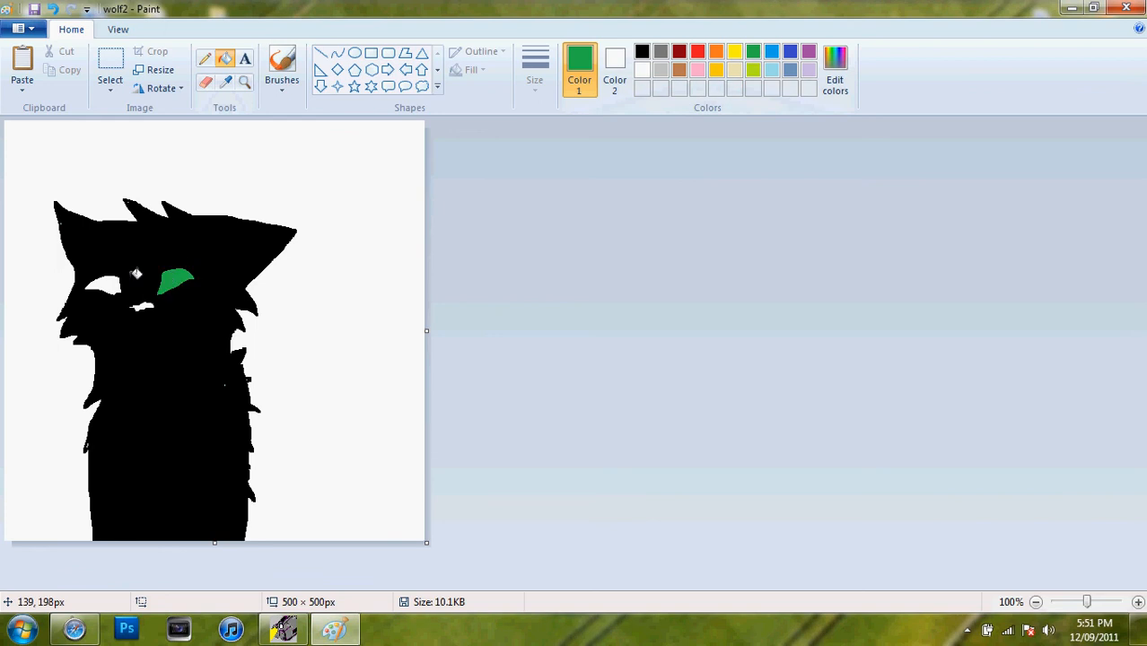
click(104, 285)
click(660, 70)
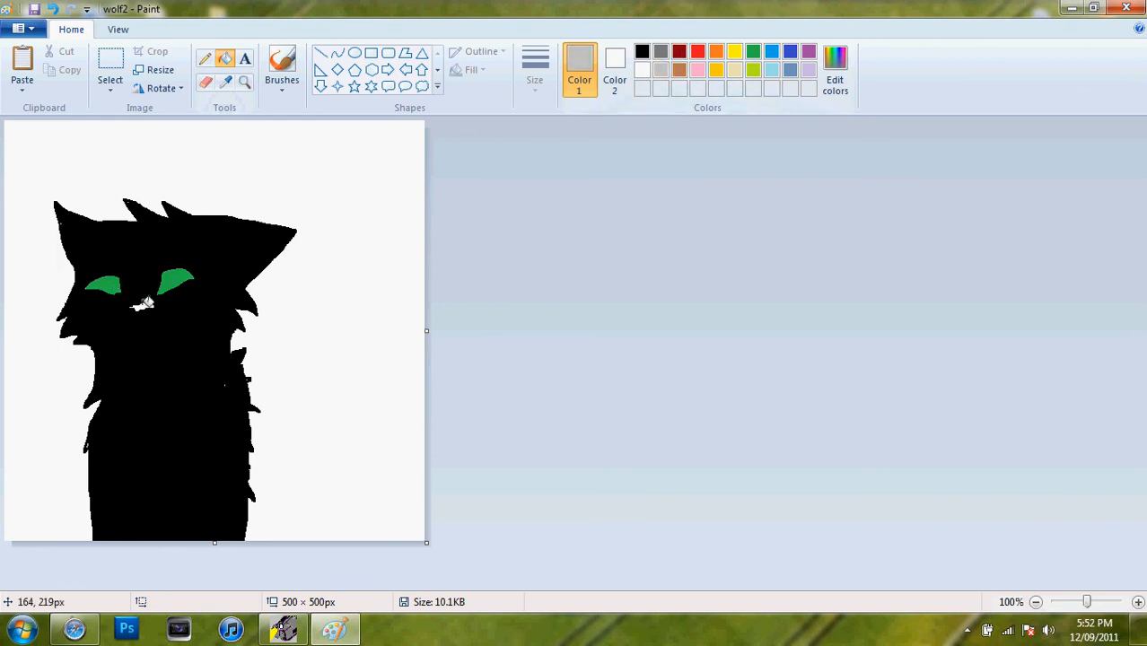
click(143, 305)
click(34, 9)
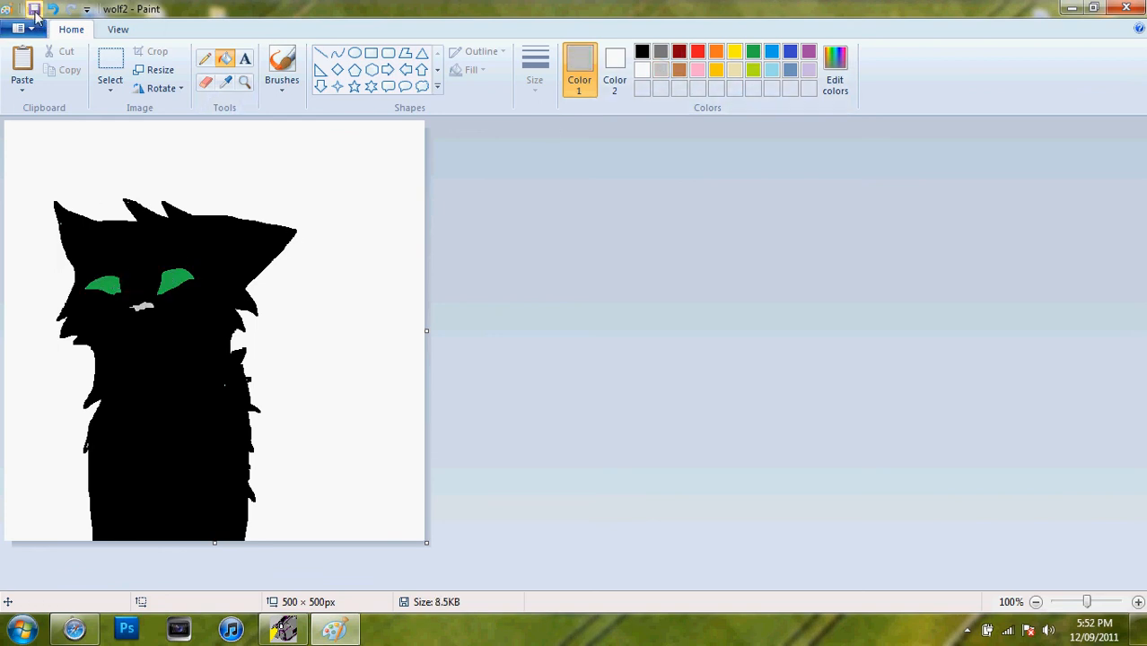
- Open the wolf picture and fill its head, body and the leg area below the large ear with black
click(25, 28)
click(251, 107)
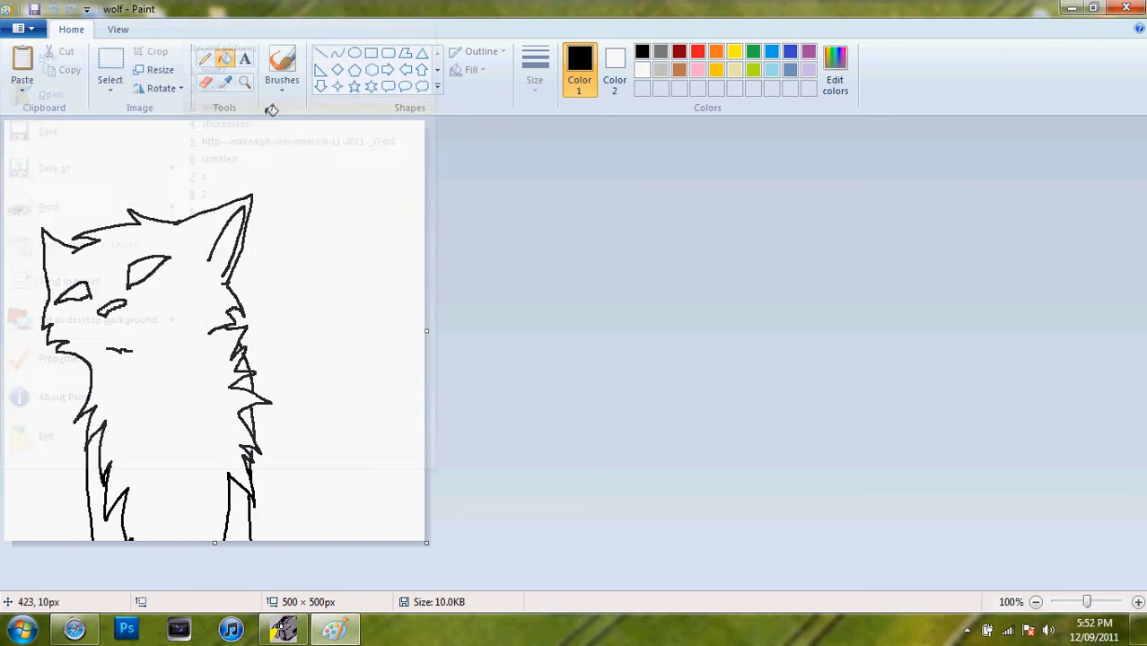
click(187, 285)
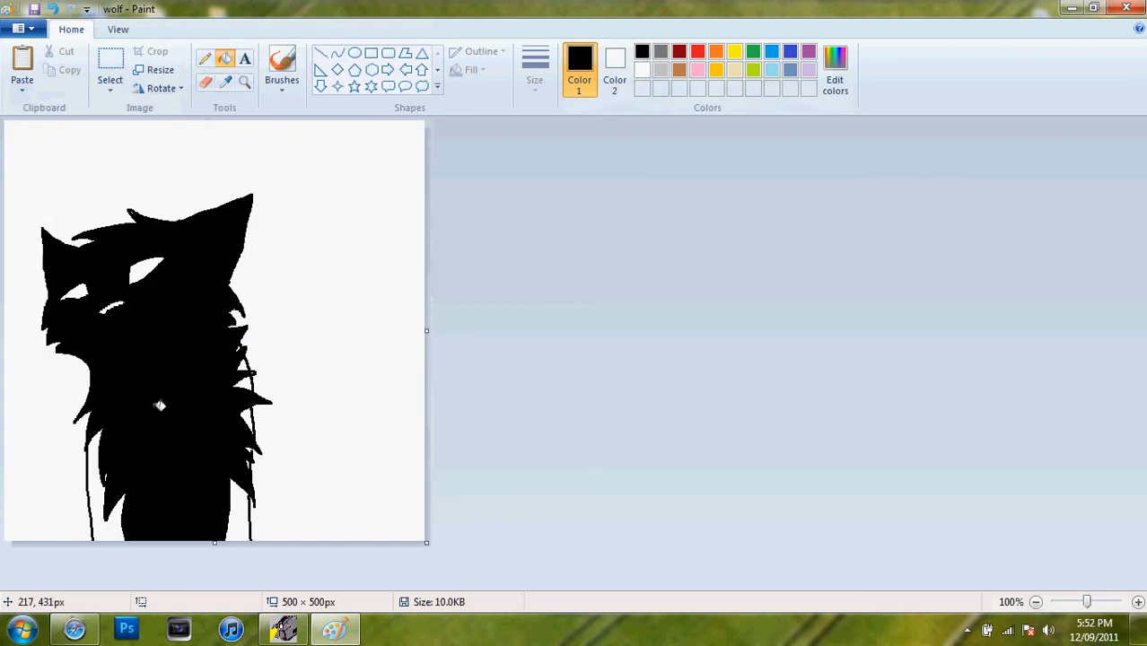
click(240, 514)
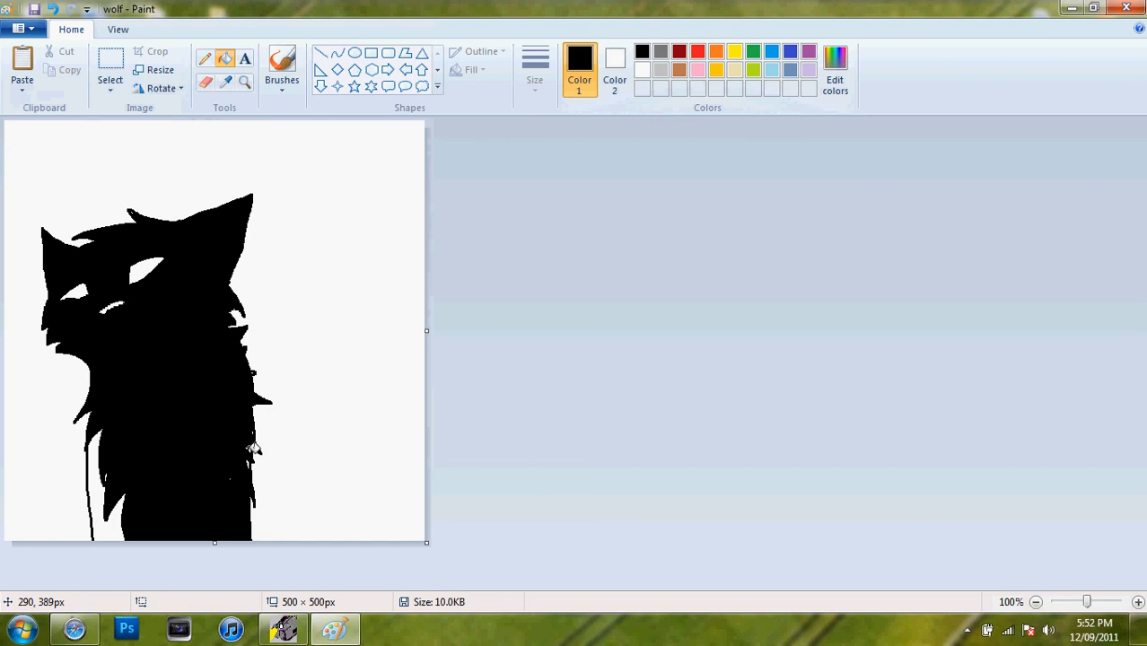
- Fill the other leg area with black and touch up the remaining white specks in the fur with the Pencil
click(254, 449)
key(ctrl+z)
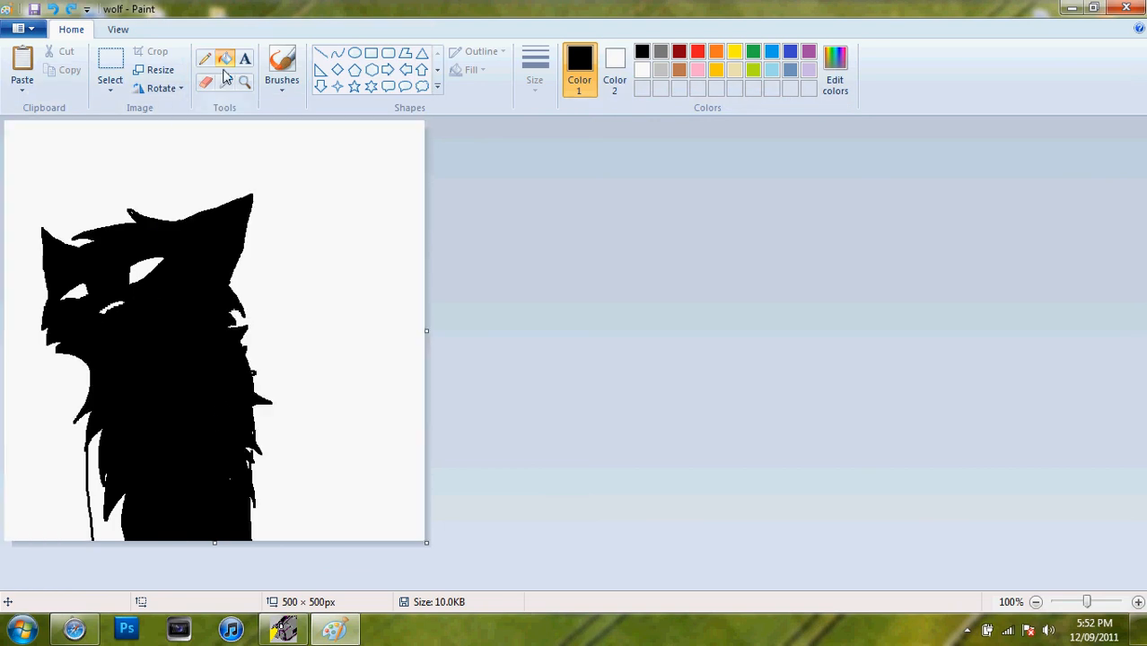
click(204, 58)
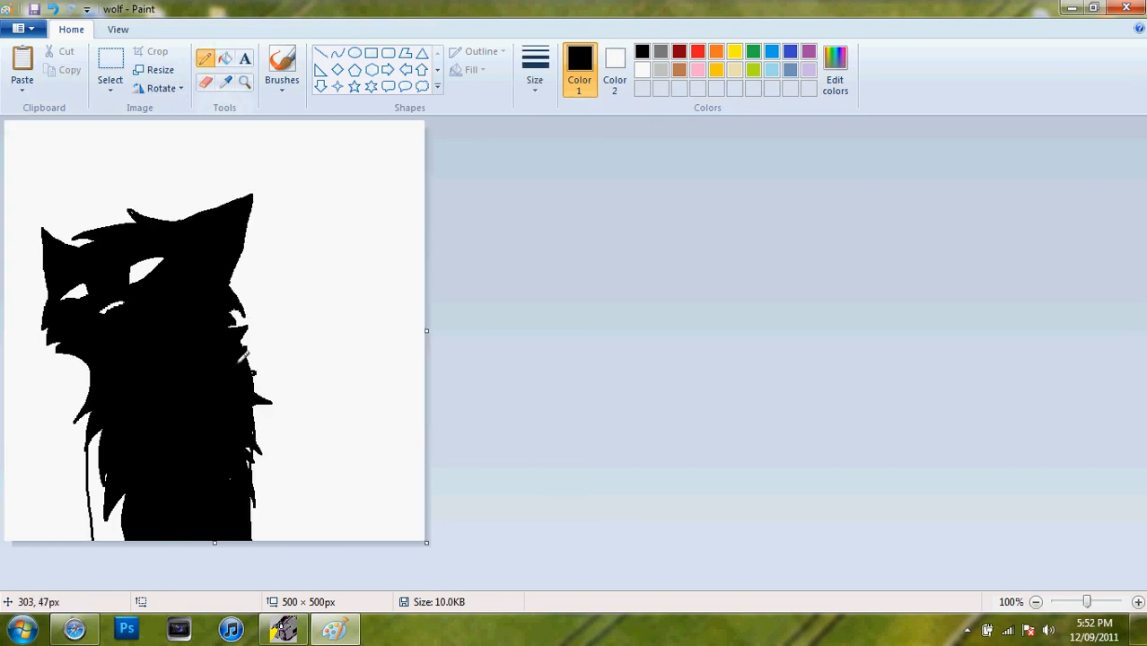
click(225, 59)
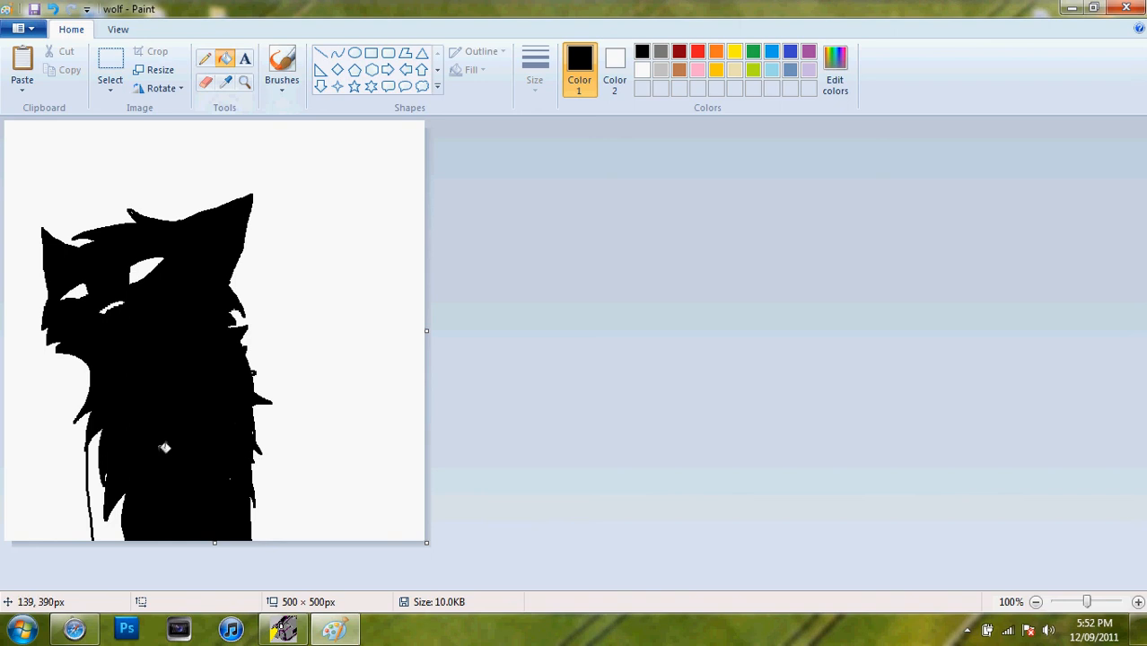
click(94, 461)
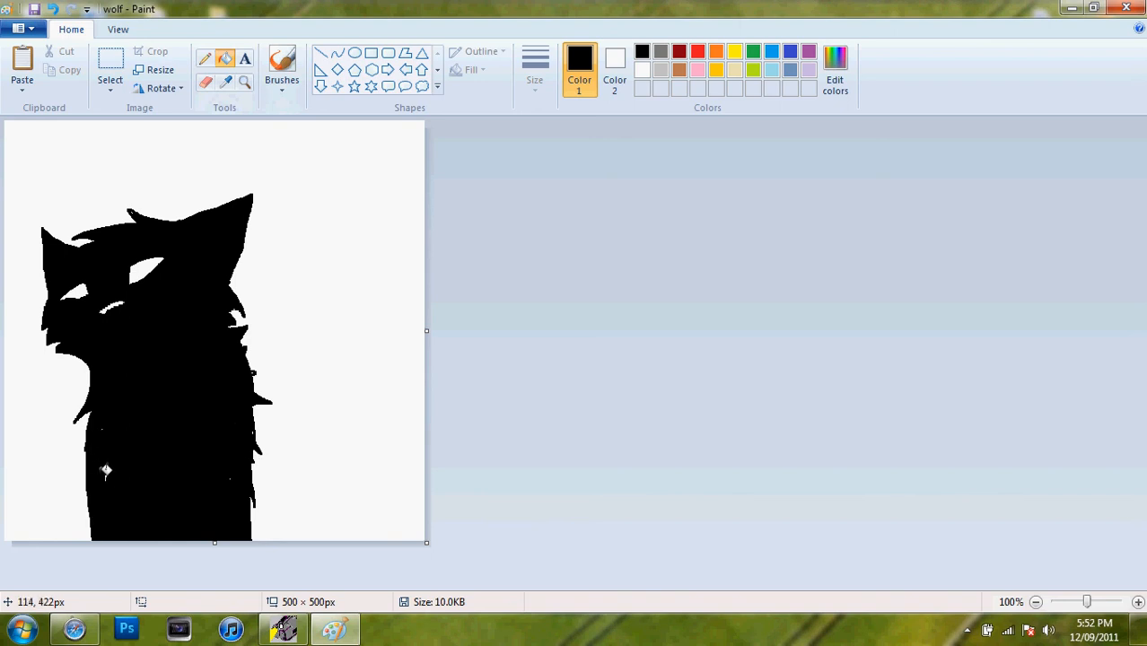
click(205, 60)
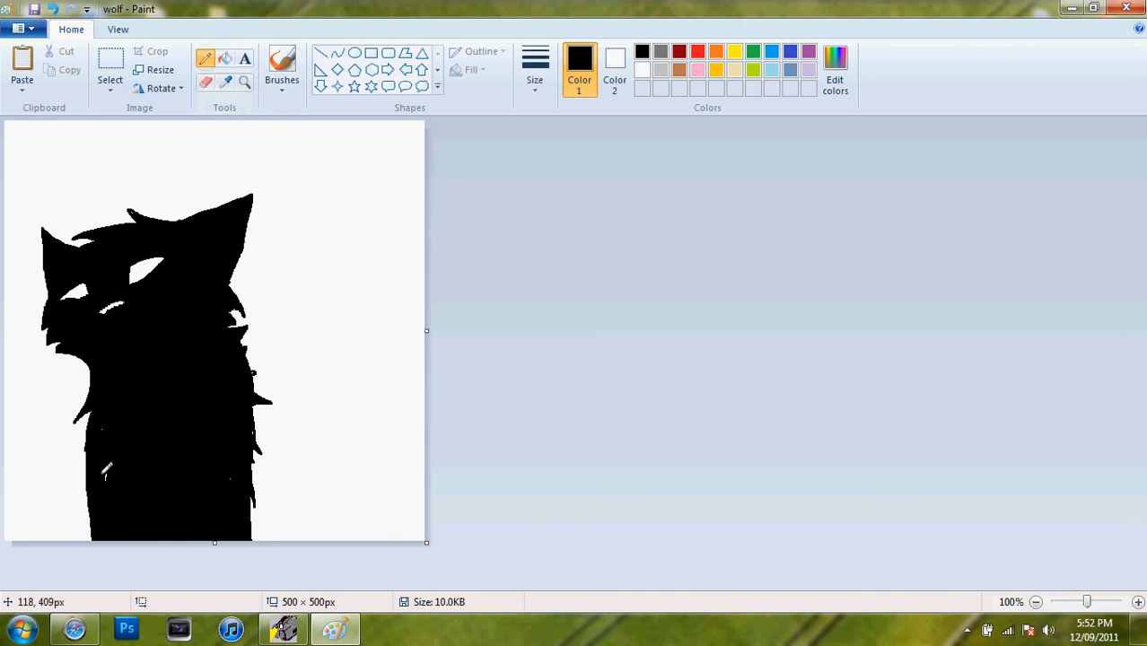
- Fill this wolf's eyes with green and its nose with light gray, and save the picture
click(753, 51)
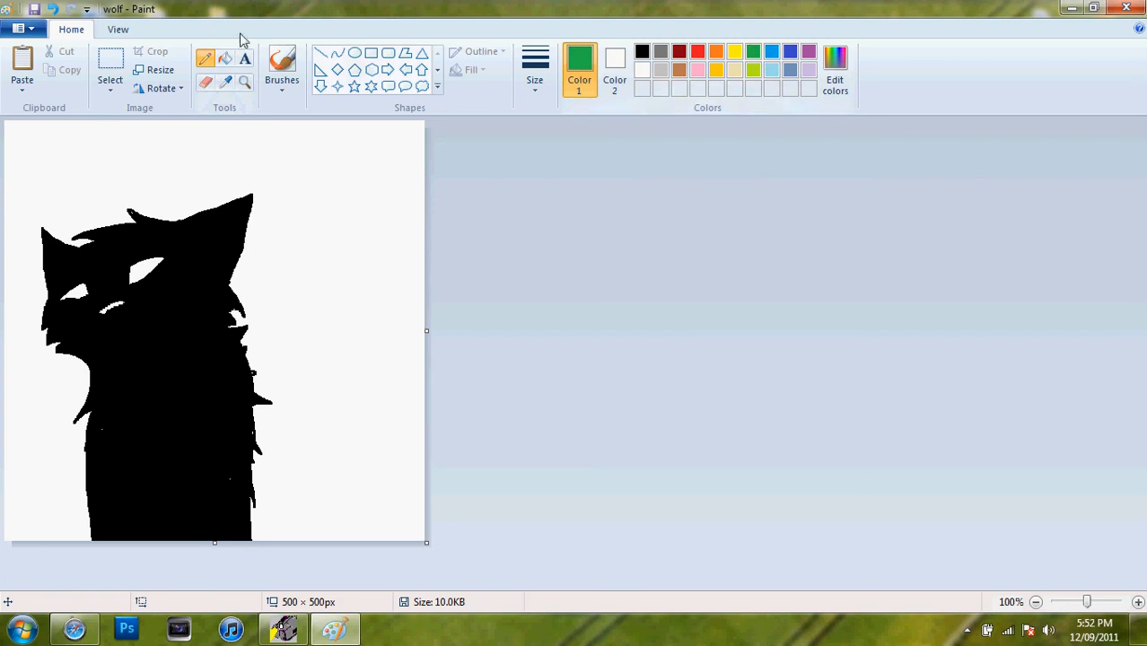
click(225, 59)
click(137, 273)
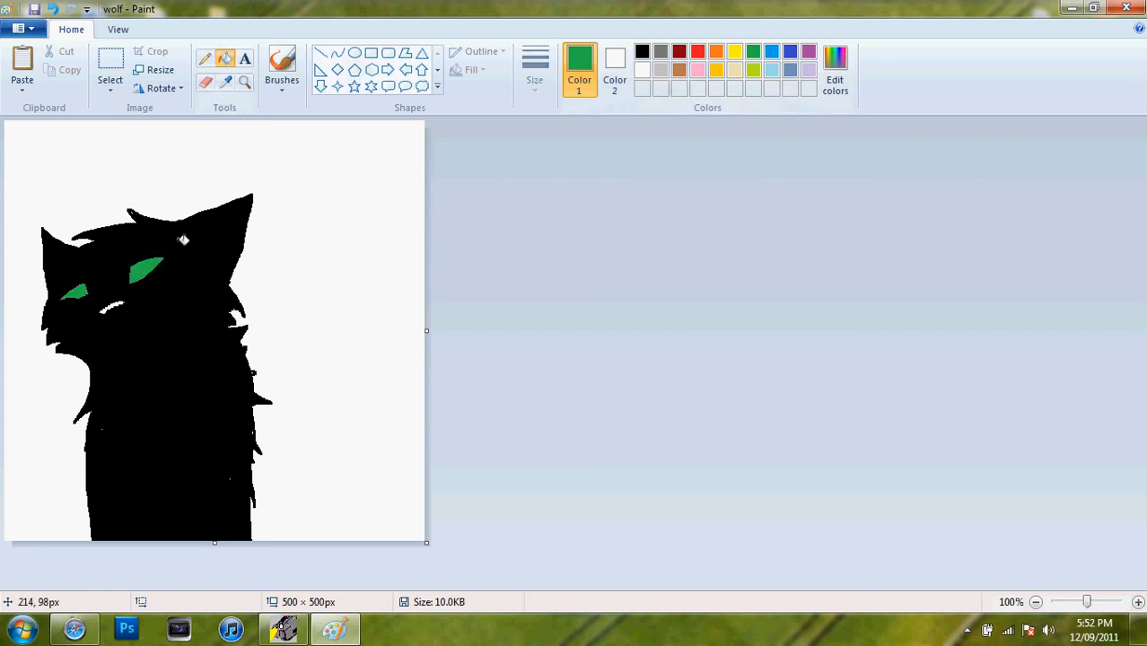
click(660, 69)
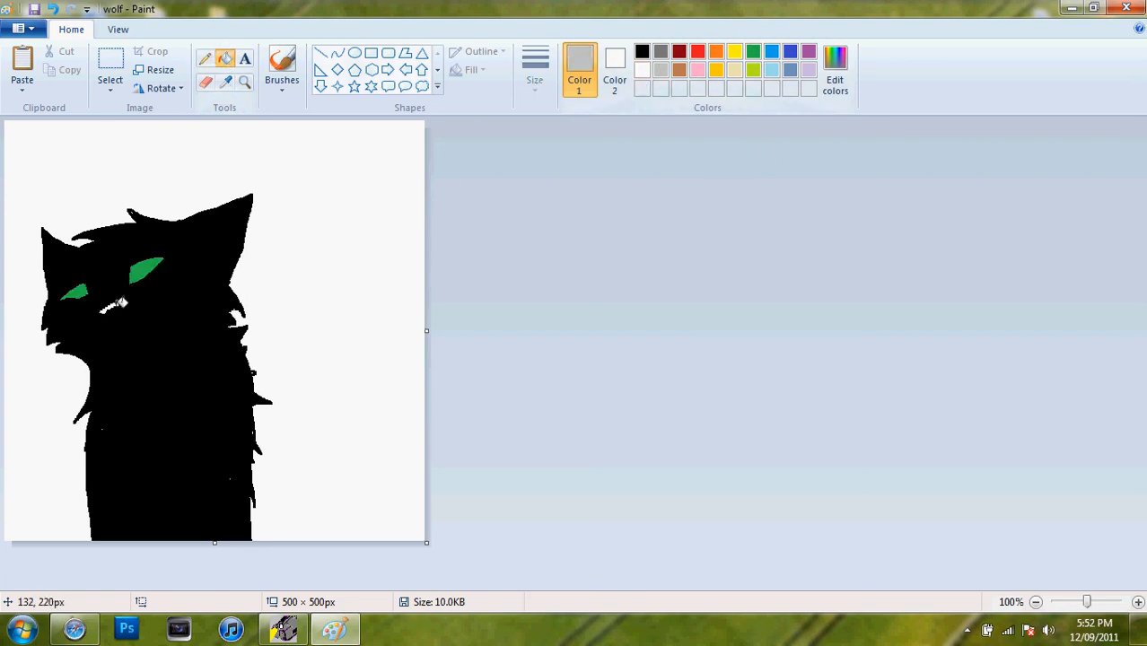
click(18, 29)
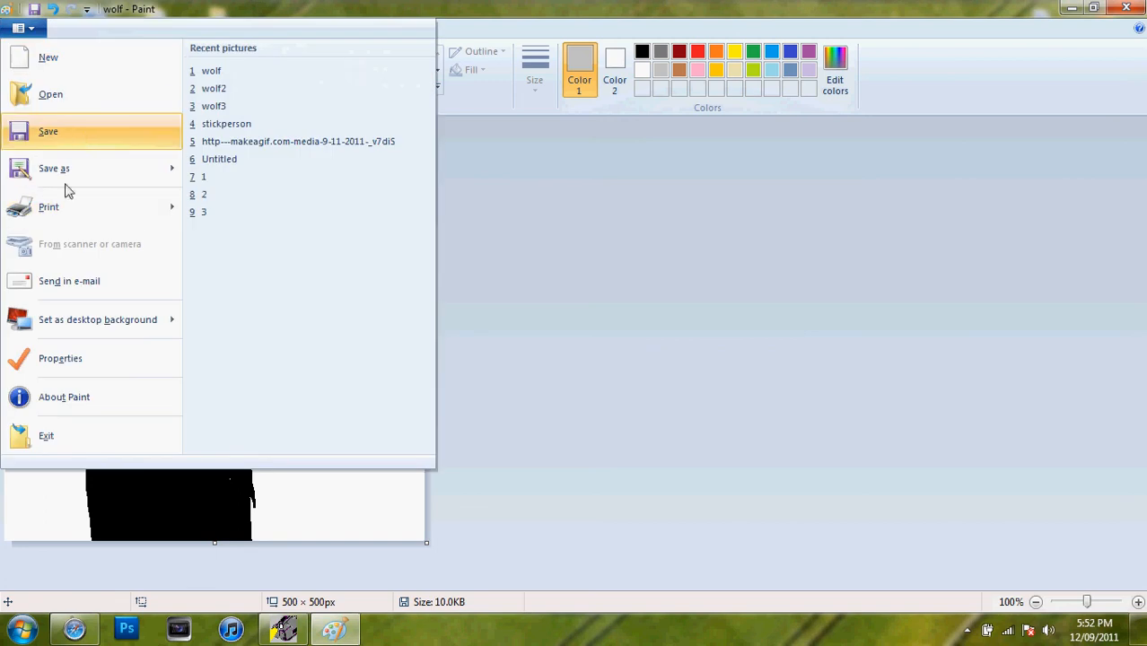
click(79, 132)
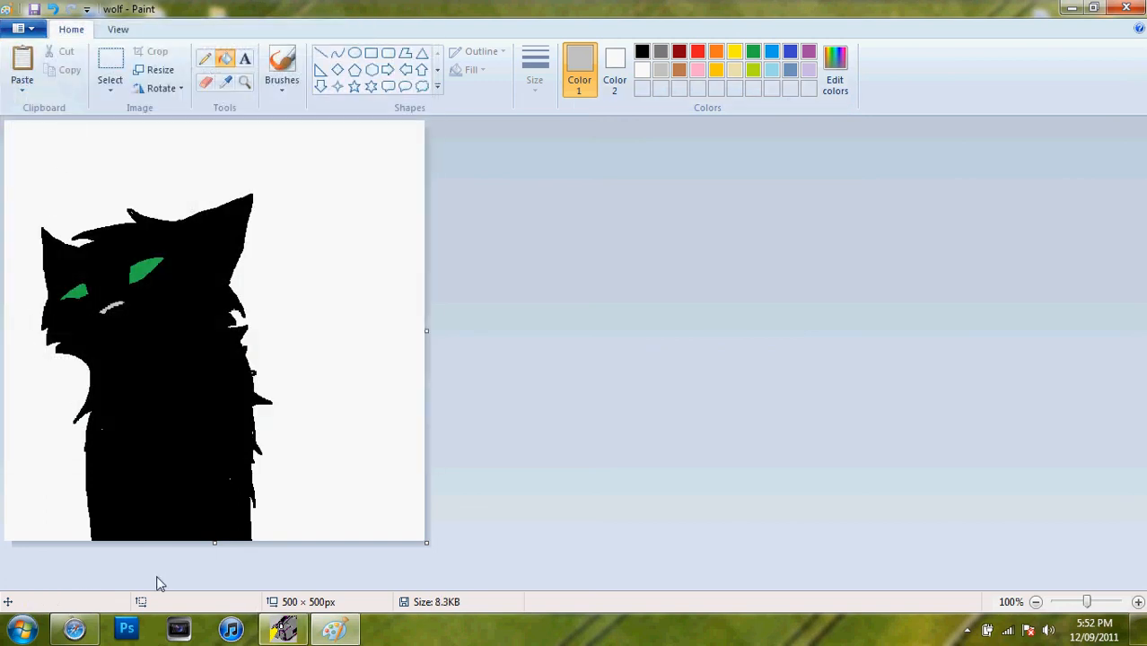
- Switch to the browser, start a new GIF on Make A Gif and add the pictures wolf, wolf2 and wolf3
click(74, 629)
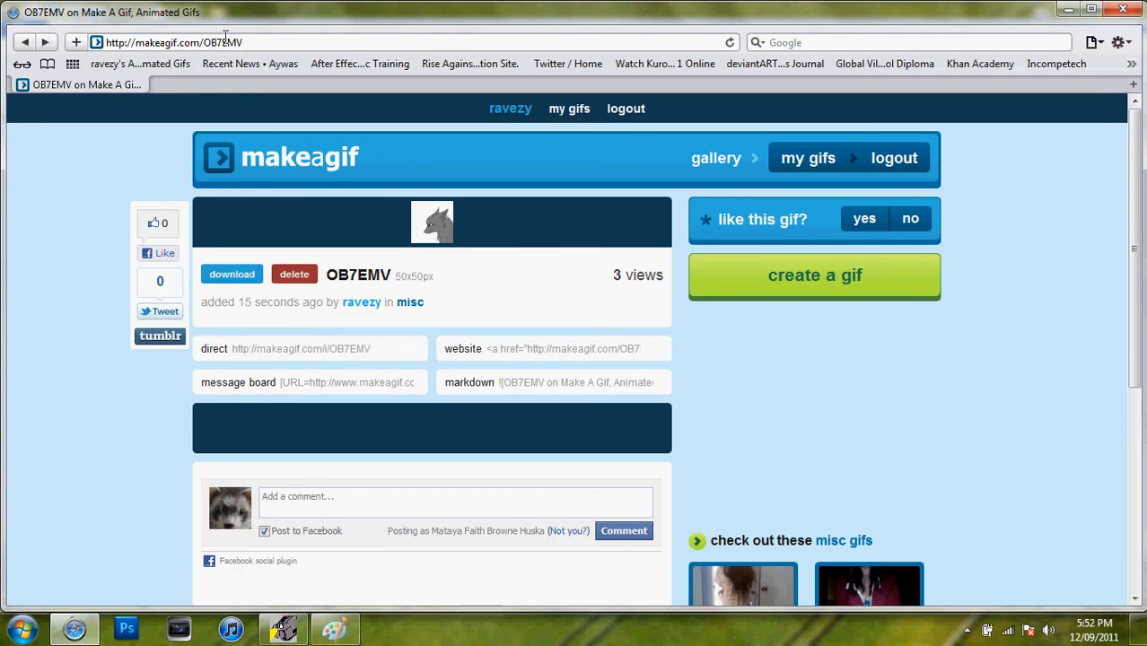
click(784, 287)
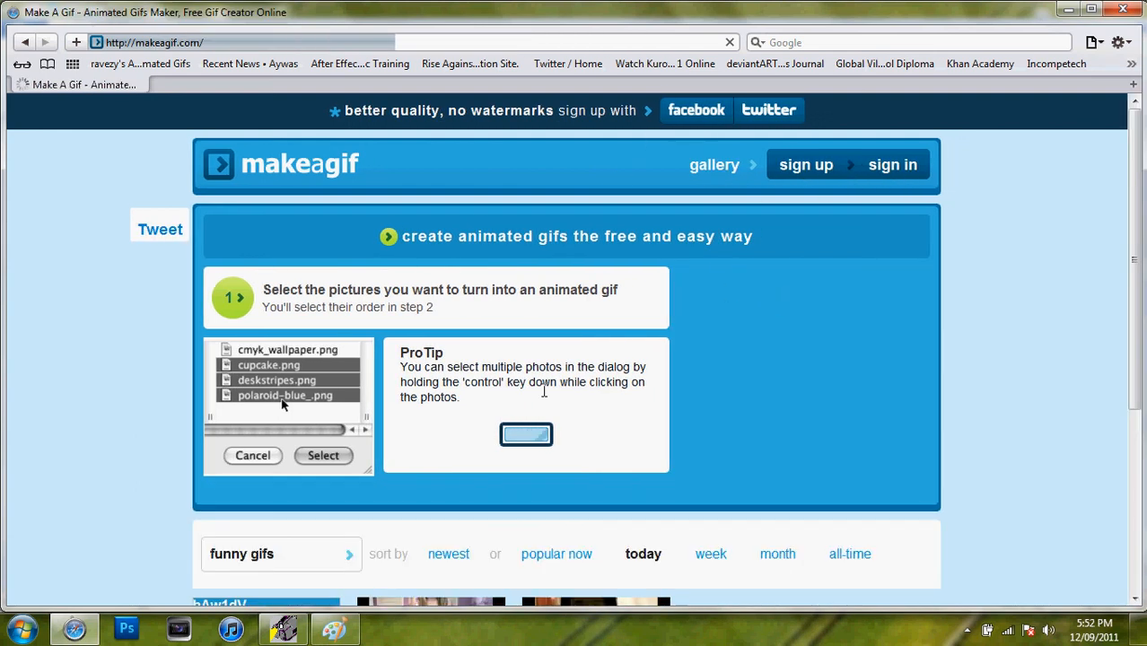
click(898, 169)
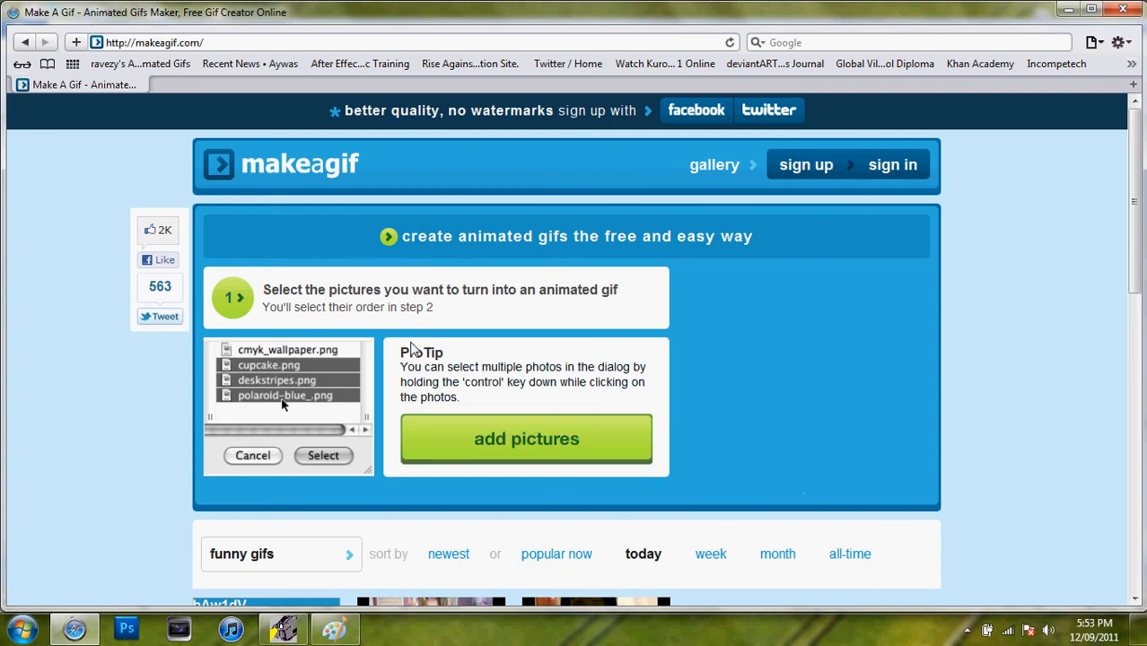
click(543, 440)
scroll(478, 213, down, 2)
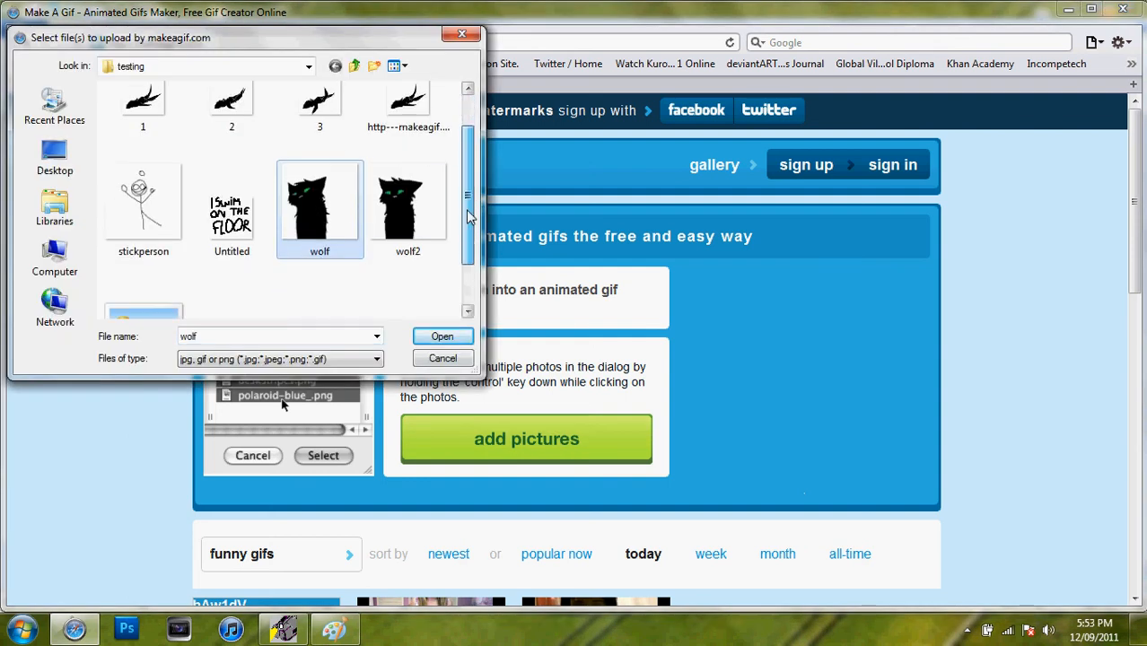
shift+click(141, 251)
click(442, 336)
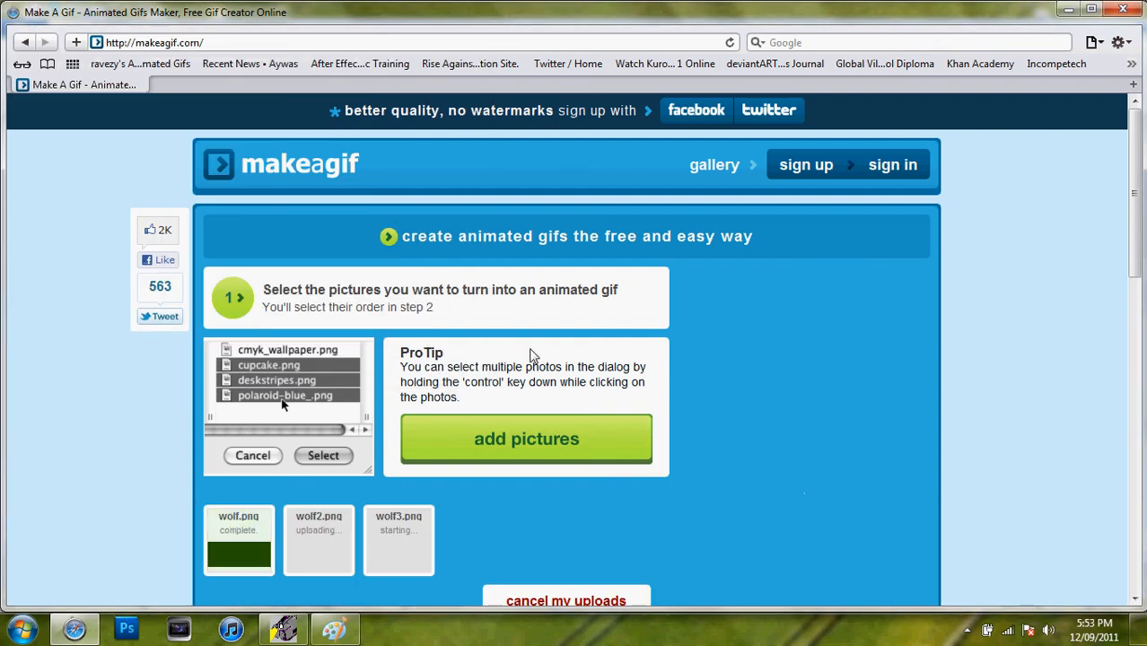
- Add the wolf2 picture a second time as the fourth frame
scroll(1104, 333, down, 3)
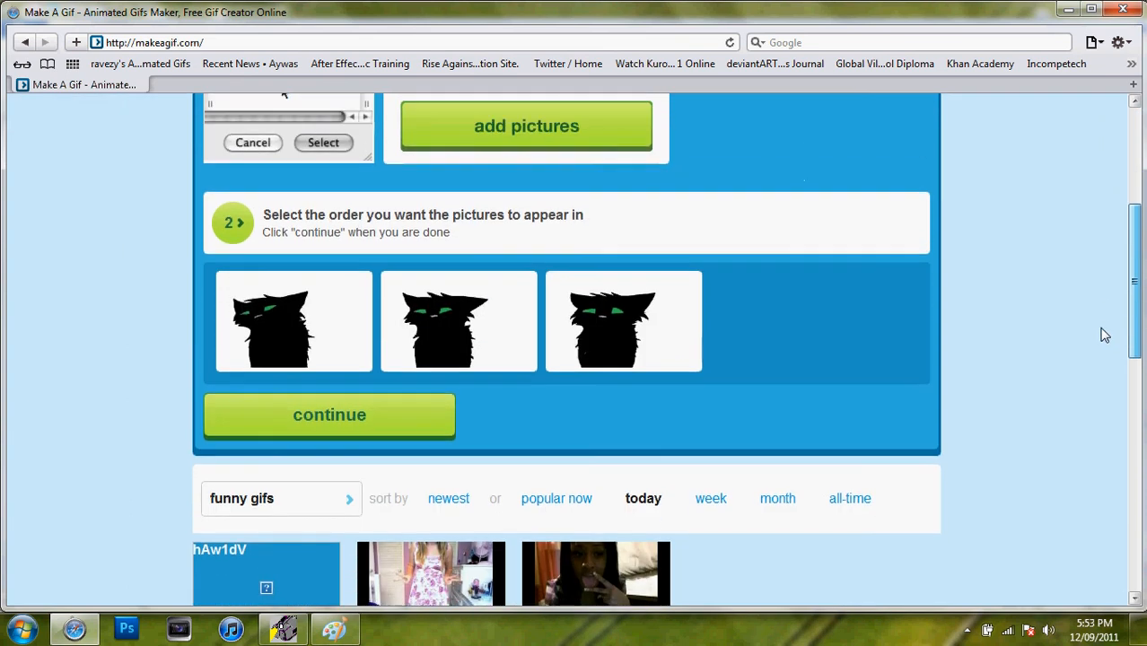
scroll(1104, 333, up, 2)
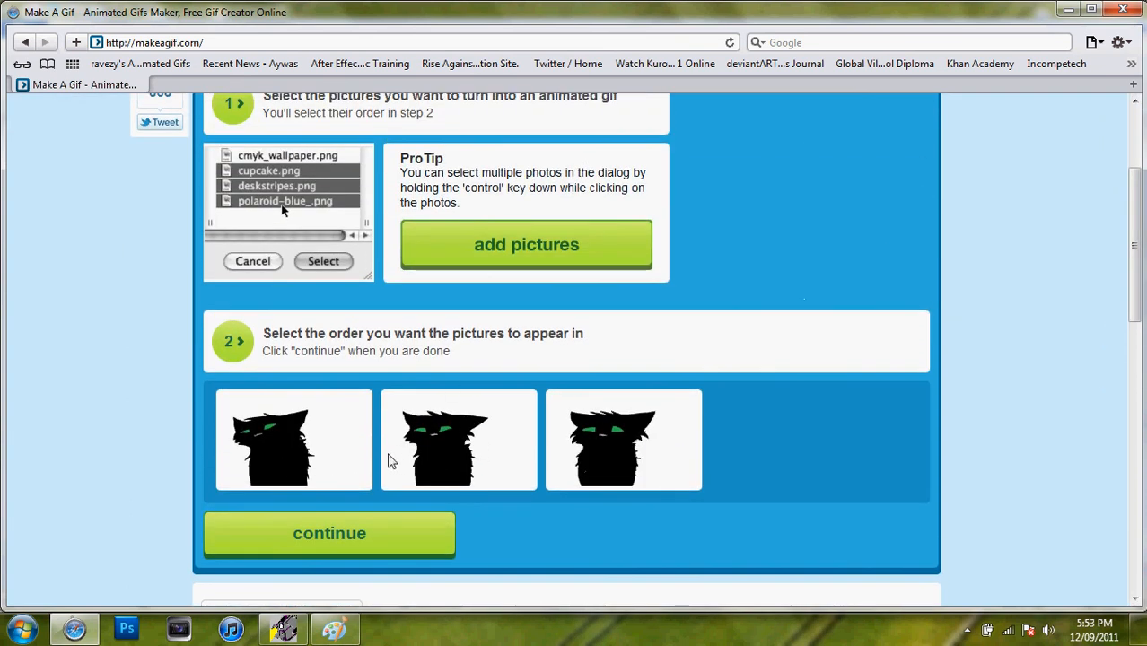
click(516, 241)
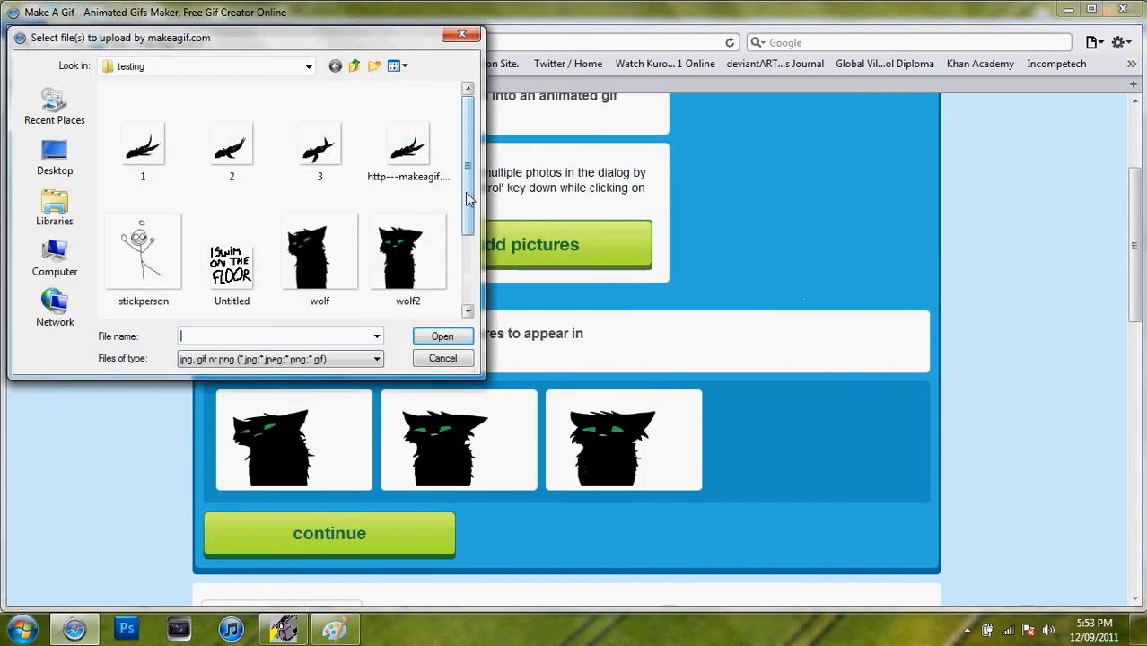
scroll(413, 207, down, 1)
click(417, 198)
click(442, 336)
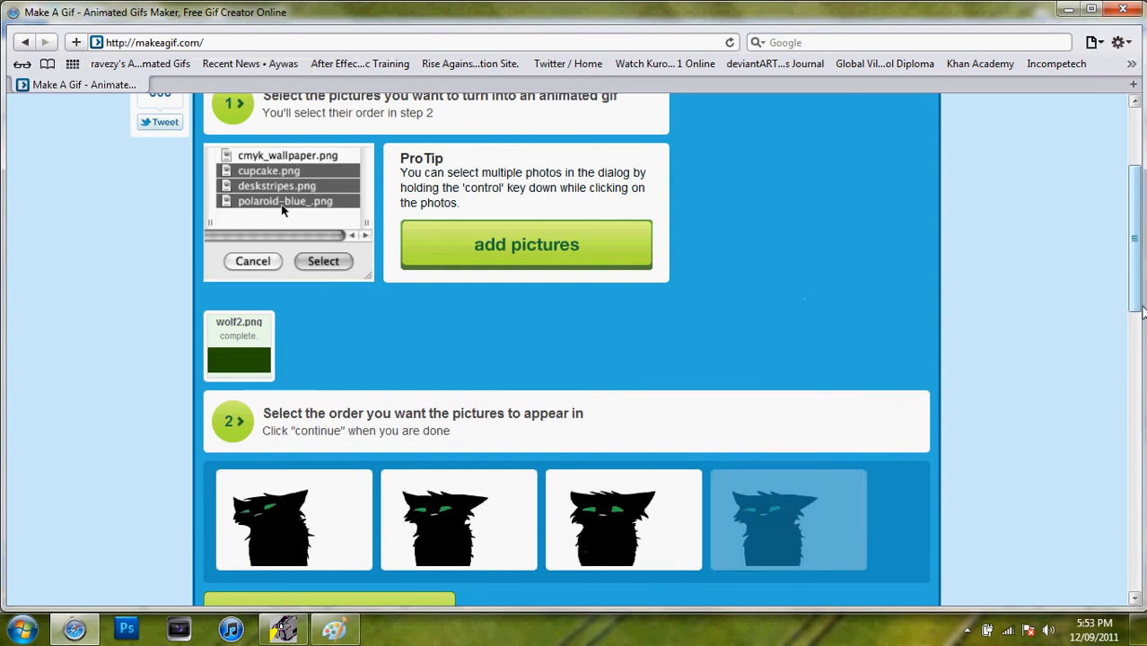
- Accept the picture order and set the animation speed to faster (100ms delay)
drag(1131, 289, 1131, 350)
scroll(505, 149, down, 3)
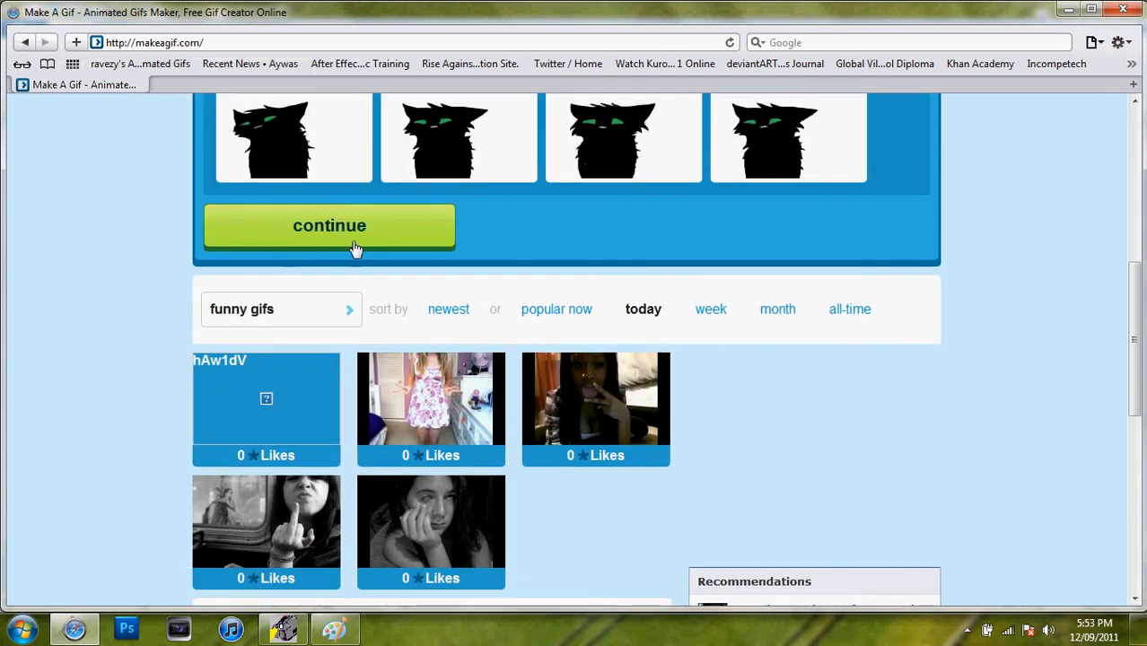
scroll(380, 231, down, 6)
drag(1134, 344, 1133, 202)
click(377, 272)
click(369, 294)
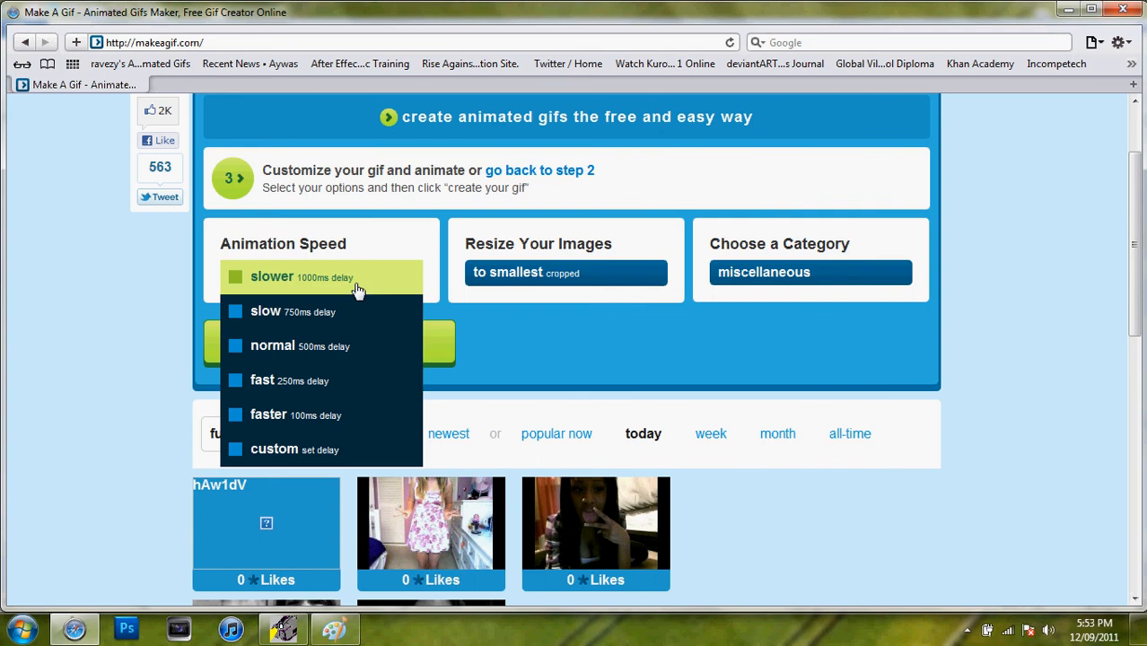
mouse_move(332, 275)
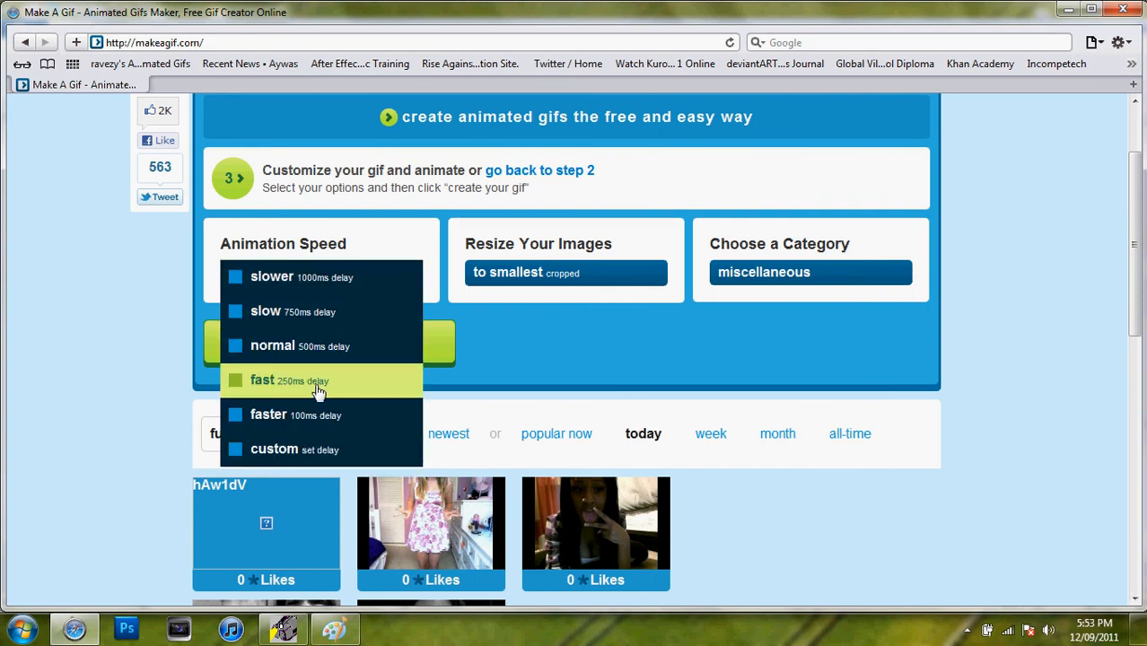
click(327, 415)
- Choose custom height/width for resizing the images and set the category to funny
mouse_move(551, 286)
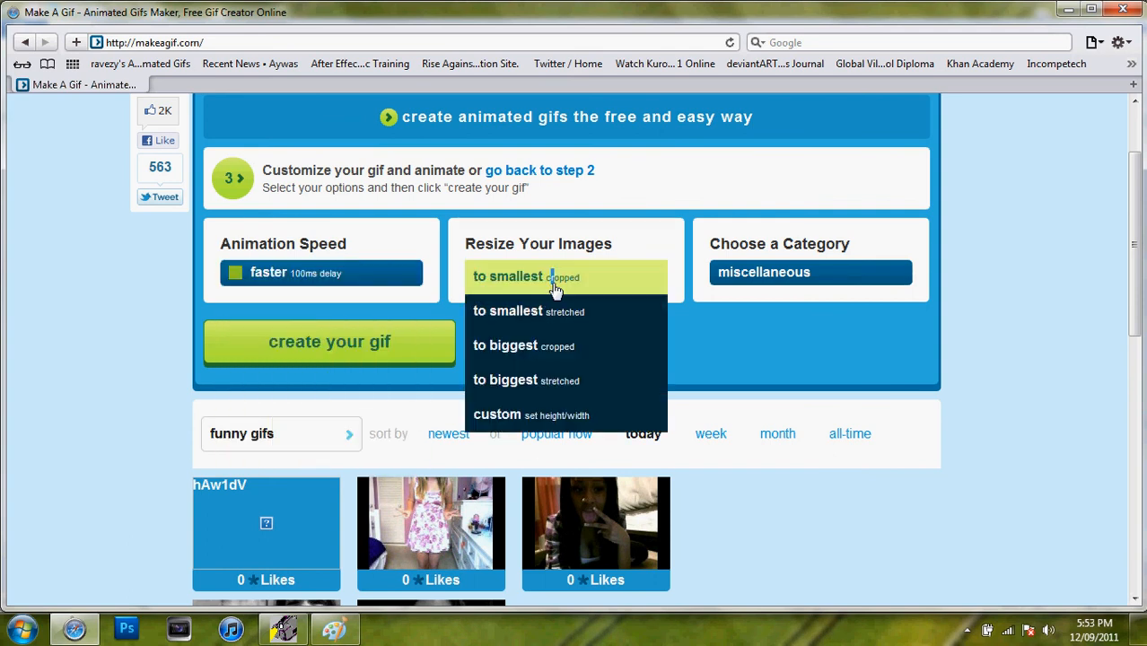
click(533, 416)
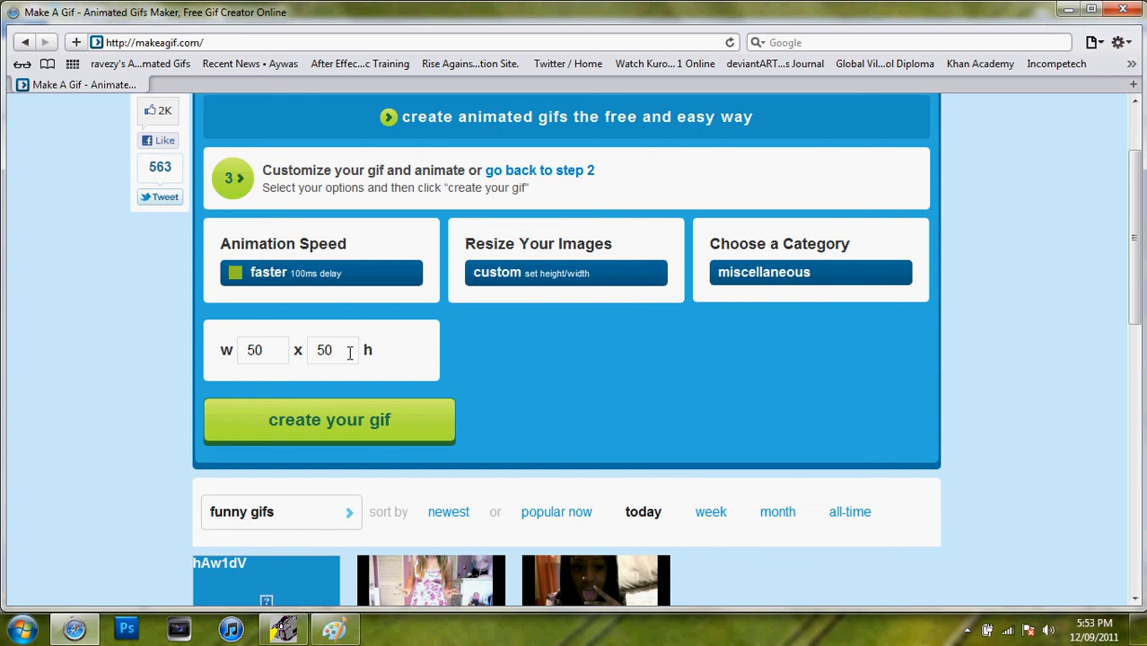
mouse_move(835, 256)
click(796, 287)
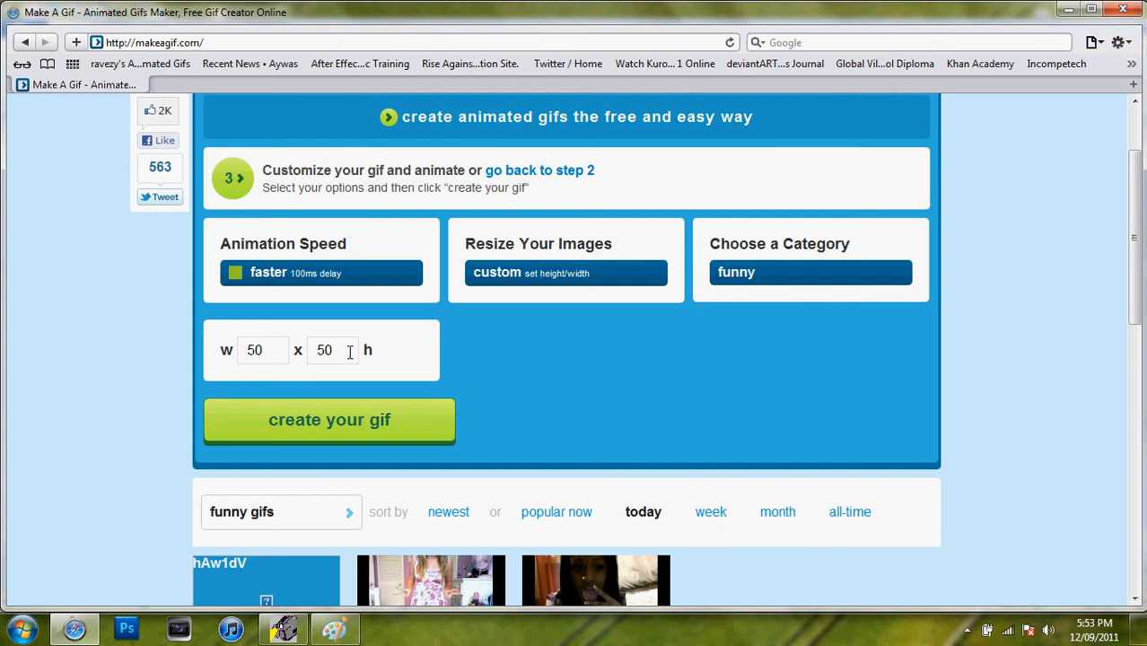
- Switch to Paint, check the wolf picture's pixel dimensions in Resize and Skew, and return to the browser
click(334, 628)
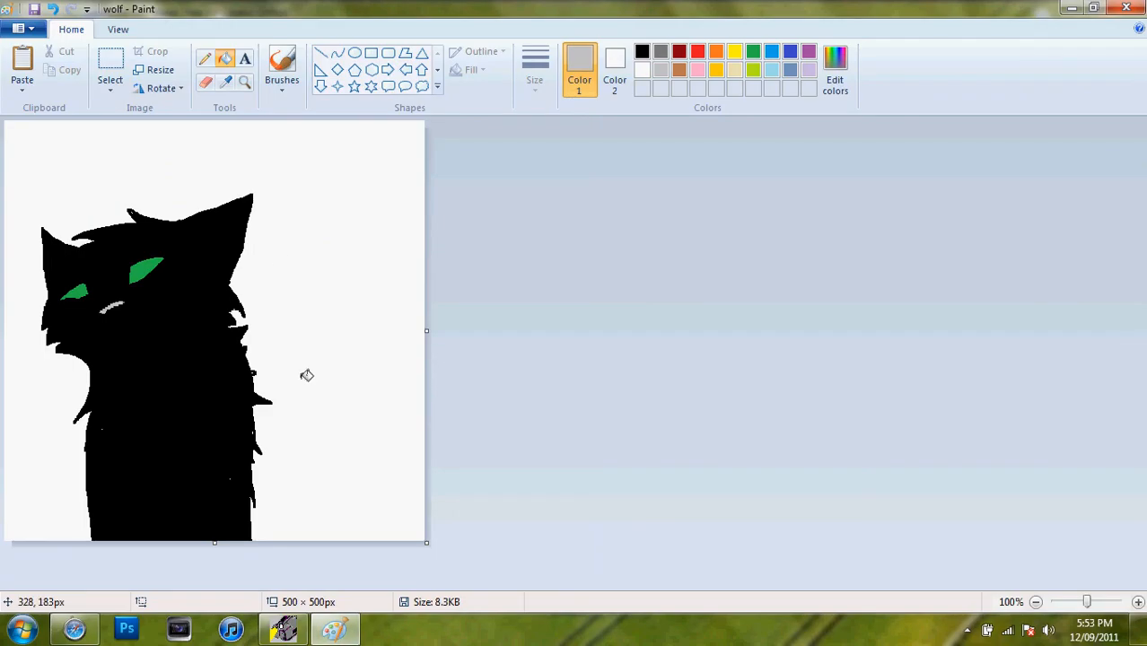
click(158, 75)
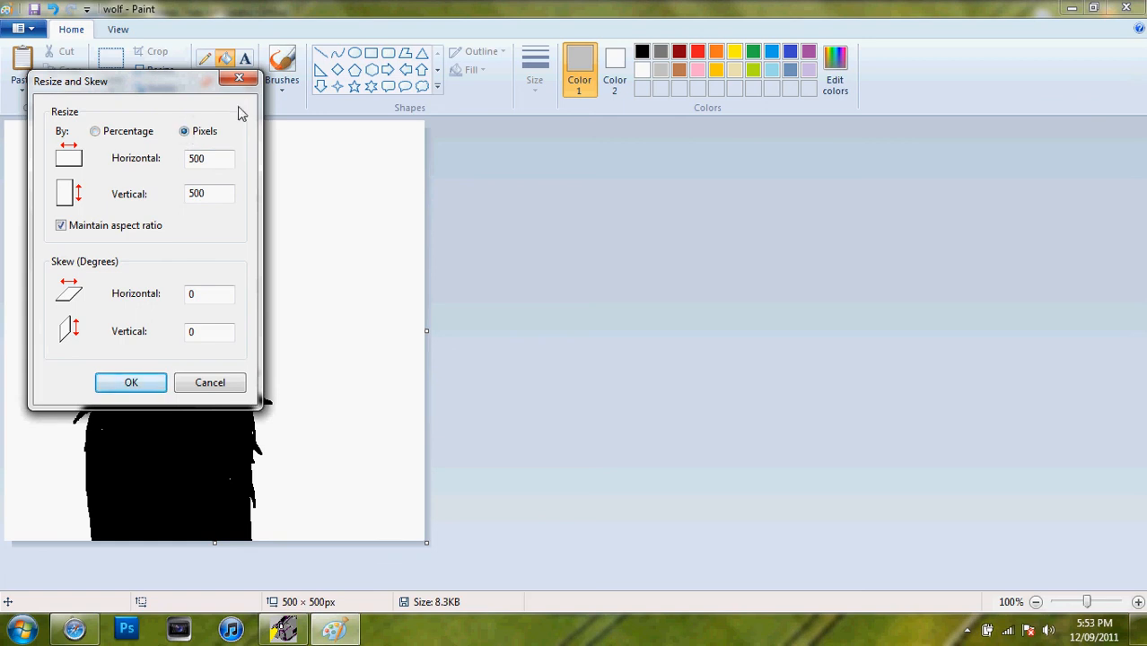
click(238, 78)
click(75, 628)
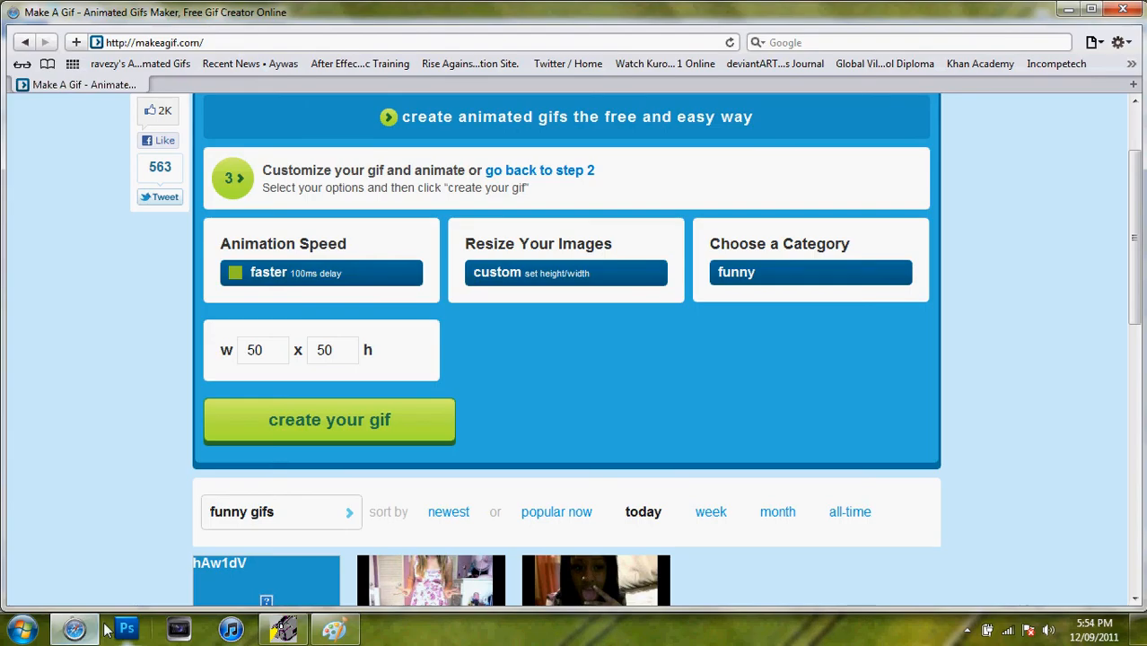
- Create the GIF with the custom image size of 50 x 50
click(566, 274)
click(521, 415)
scroll(306, 489, up, 3)
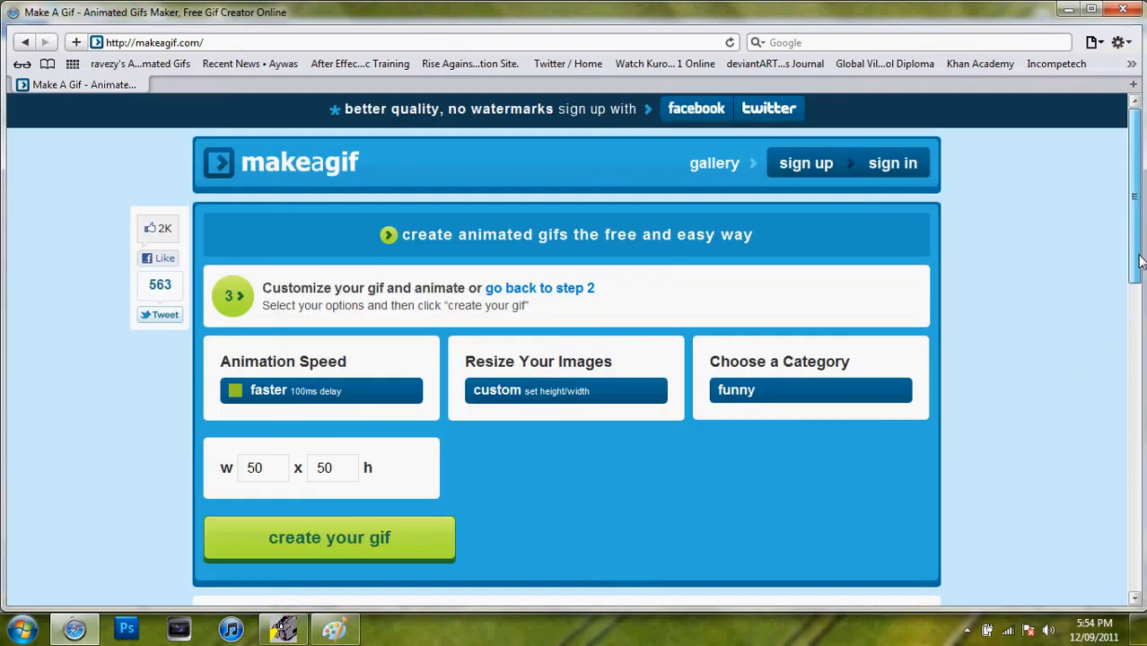
click(315, 537)
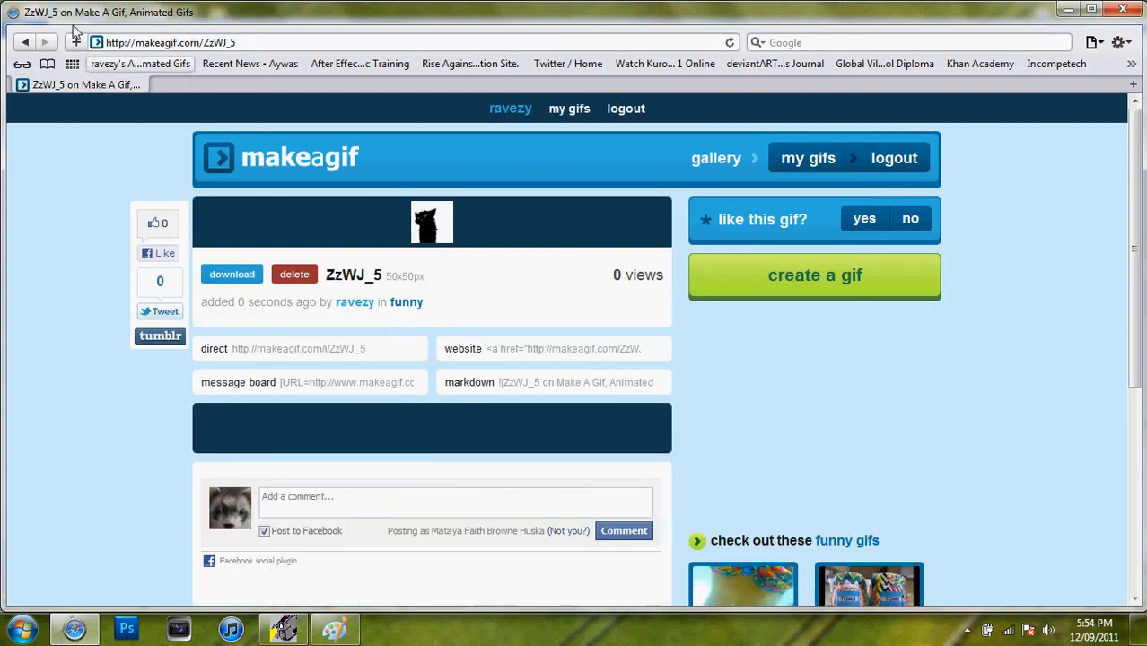
- Go back to the GIF creation page and select wolf, wolf2 and wolf3 for upload to a new GIF
click(25, 42)
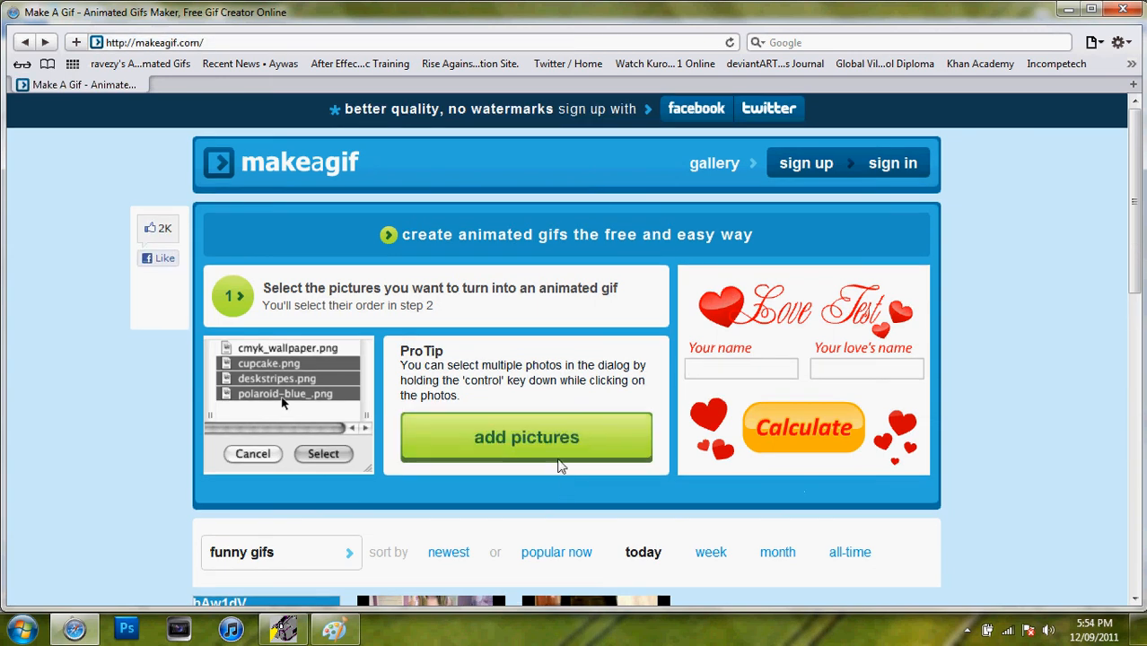
click(556, 458)
click(319, 261)
scroll(319, 197, down, 1)
ctrl+click(397, 162)
ctrl+click(136, 269)
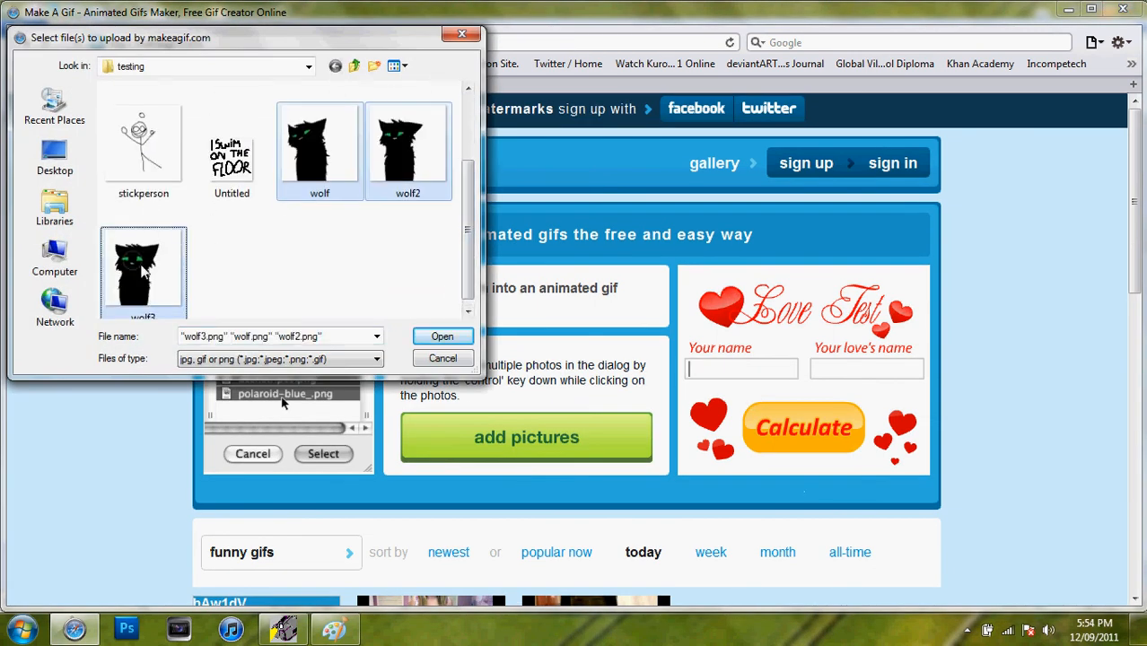
click(442, 336)
- Add wolf2 again after the third frame and continue to the customization options
click(487, 435)
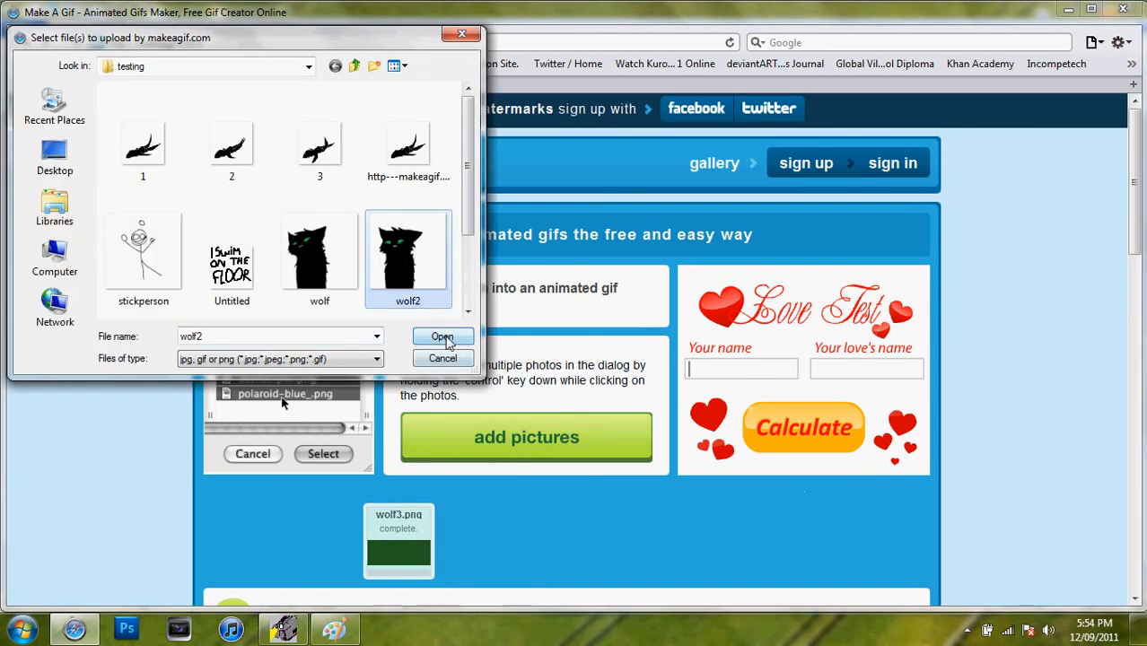
click(441, 333)
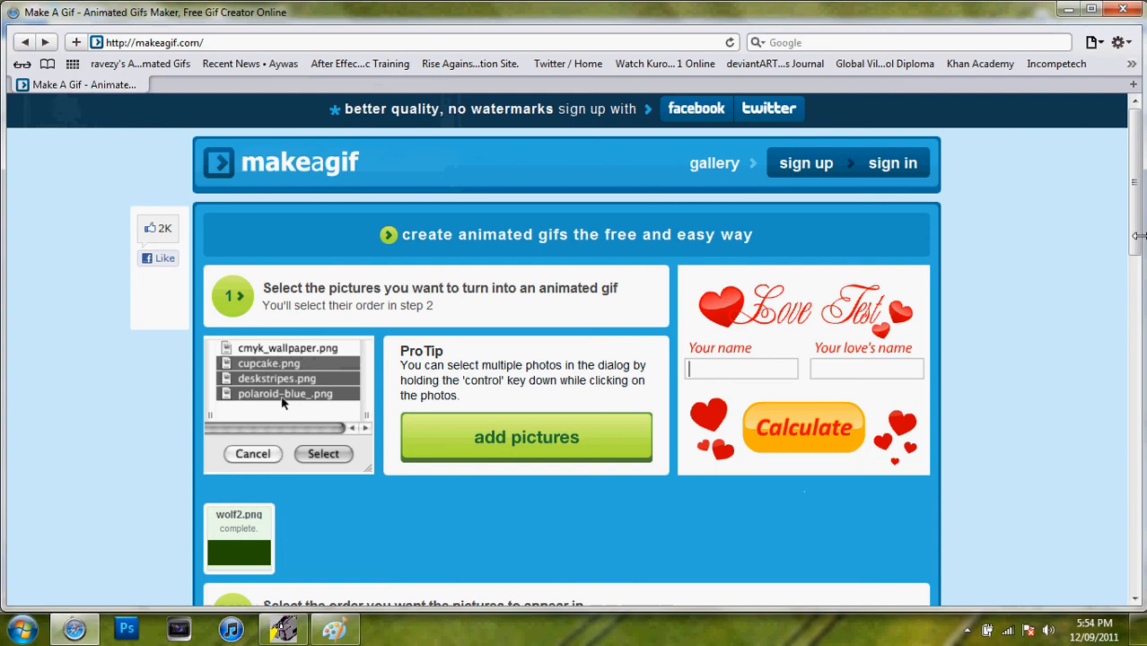
scroll(282, 403, down, 6)
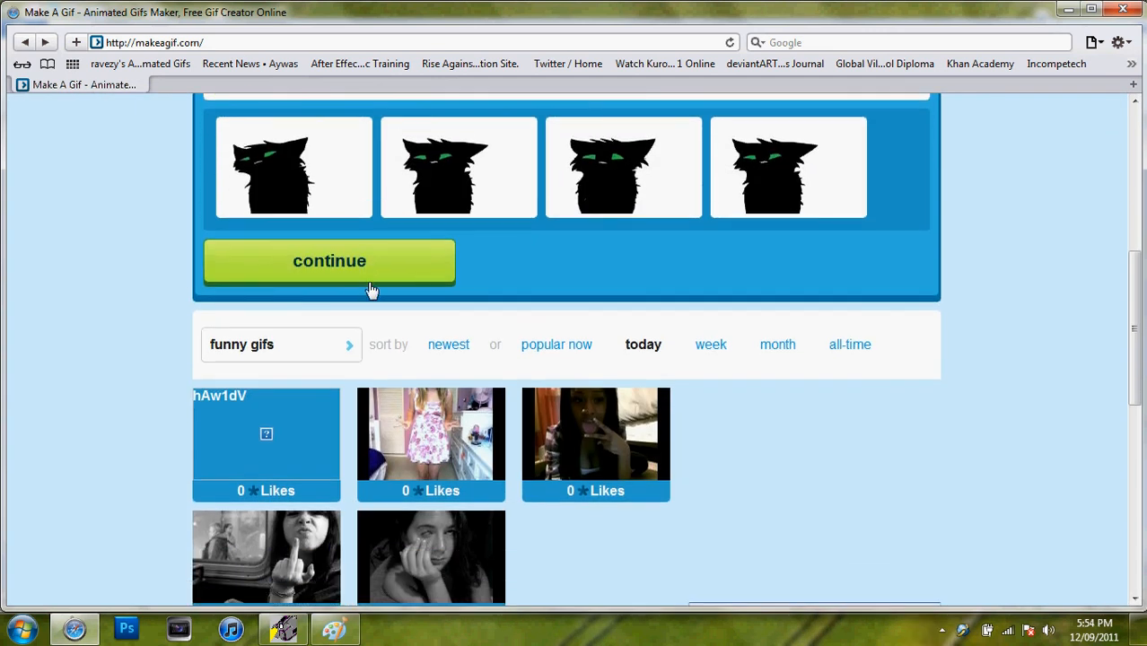
click(388, 270)
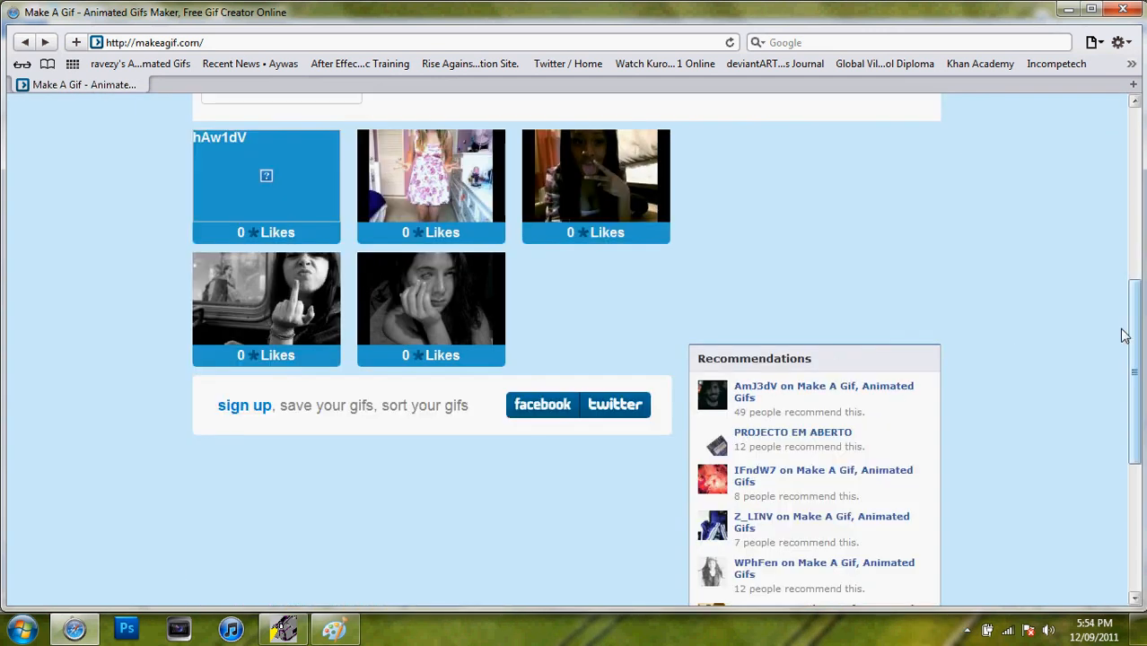
- Set the animation speed to faster (100ms delay) and the custom image size to 500 x 500
drag(1133, 334, 1140, 247)
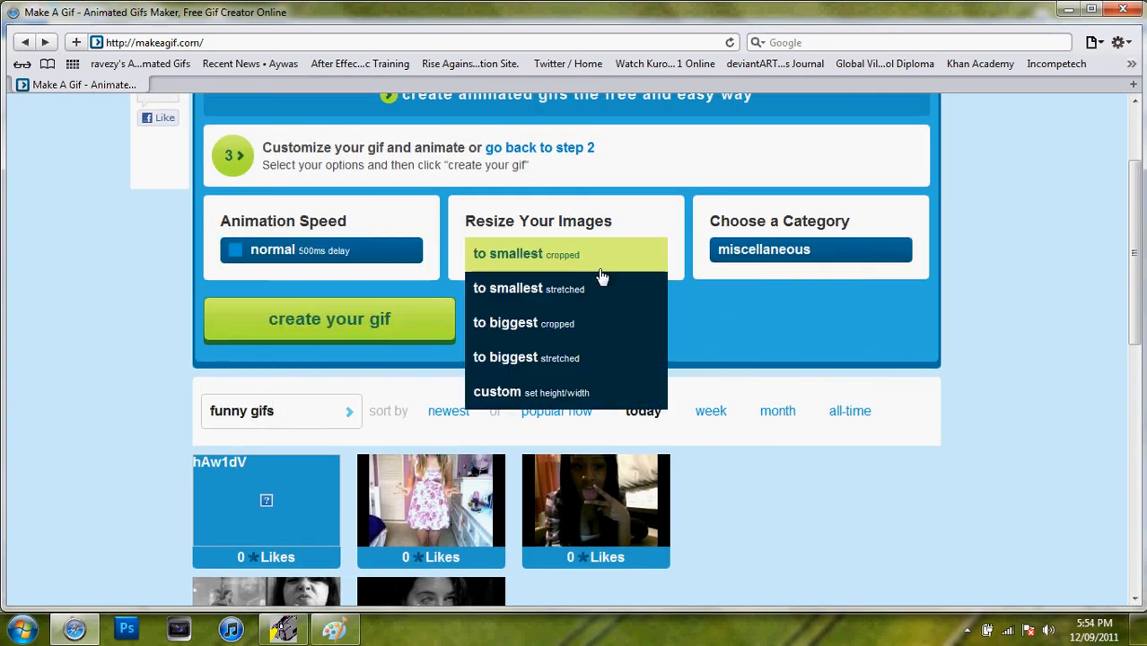
mouse_move(391, 250)
click(328, 392)
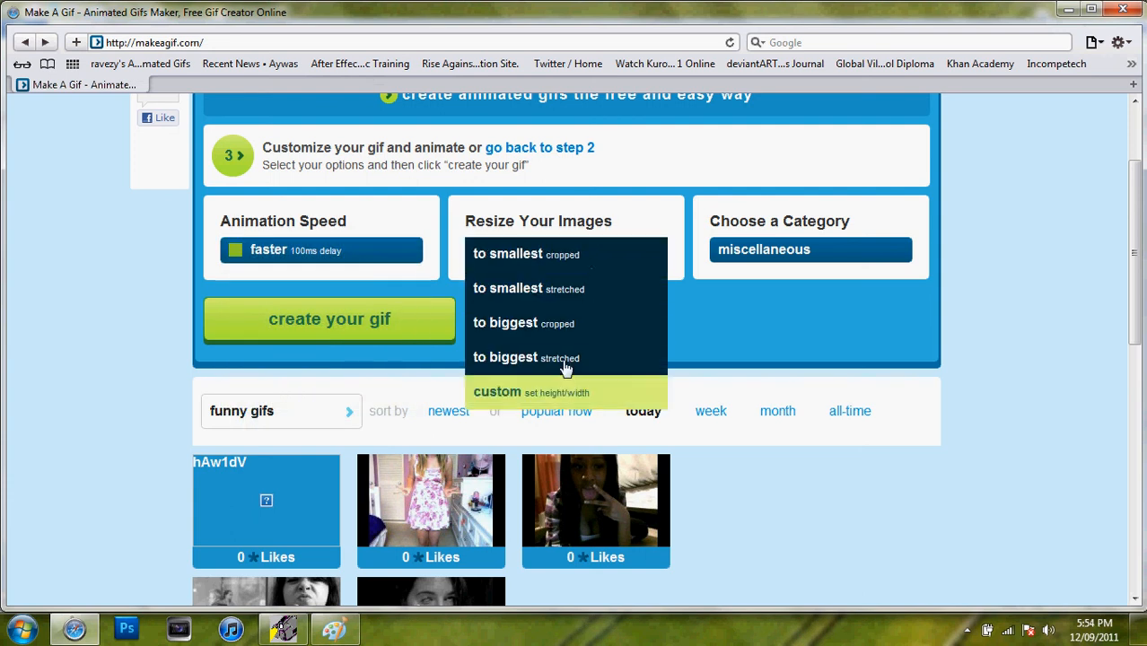
mouse_move(556, 253)
click(518, 390)
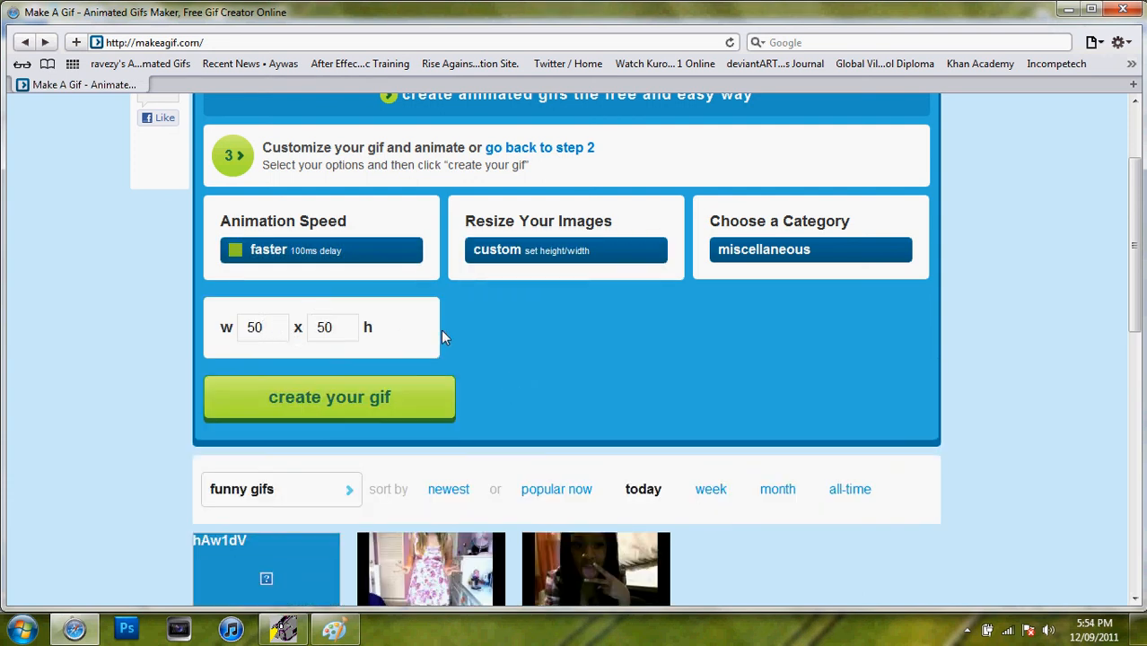
text(0)
click(334, 327)
text(0)
- Set the category to funny and create the GIF
click(790, 249)
click(799, 264)
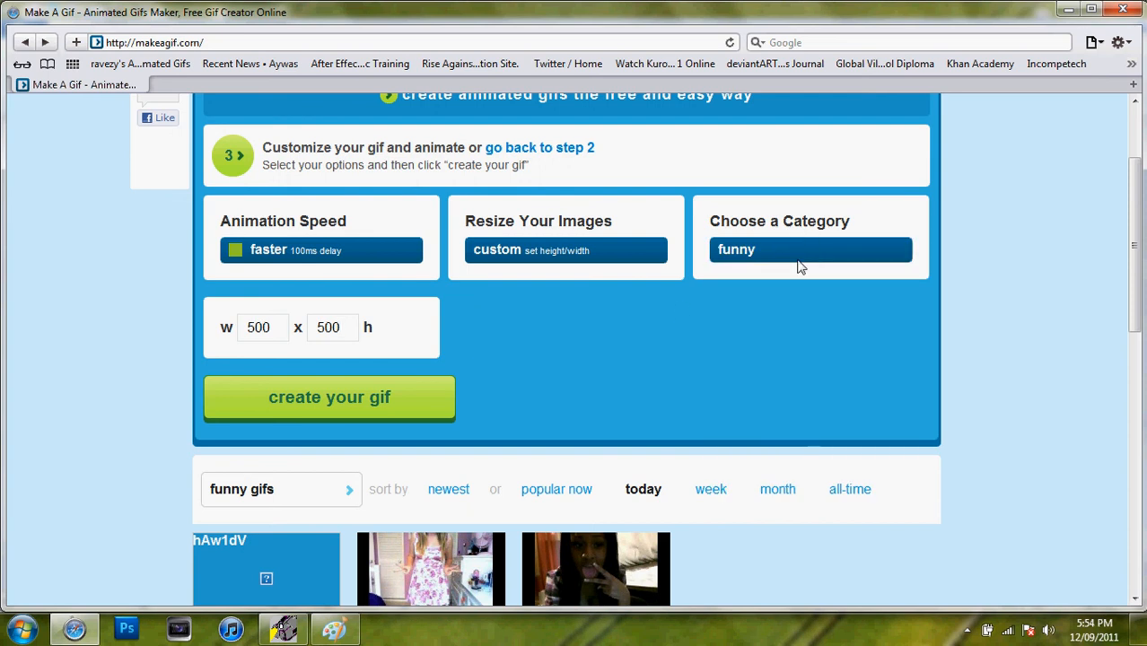
click(348, 418)
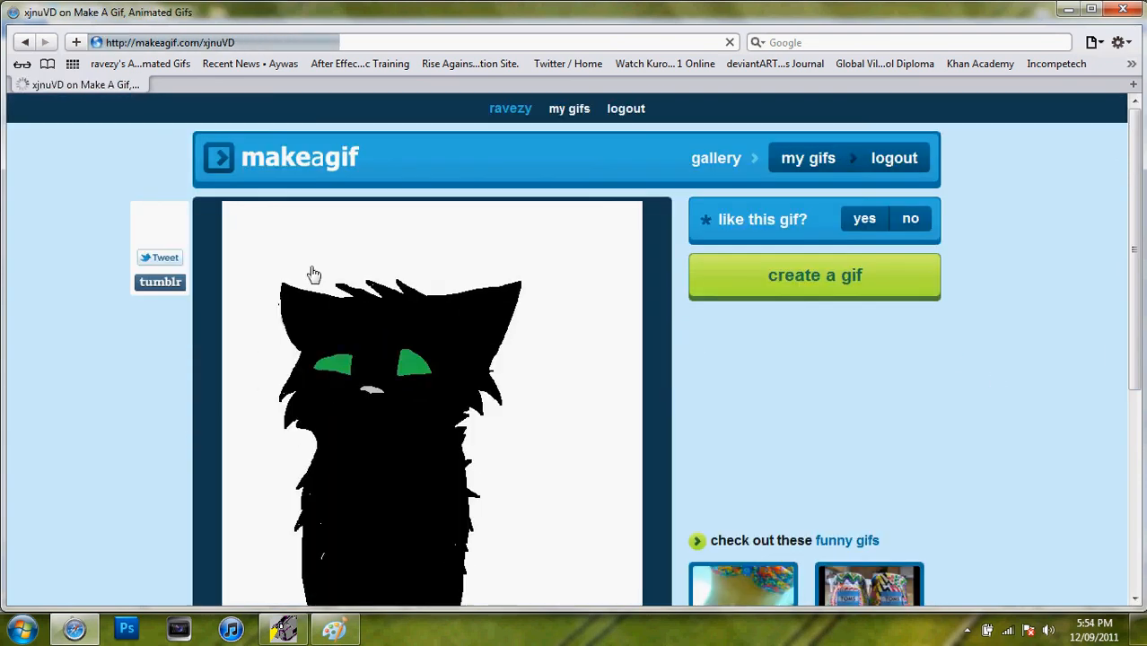
- Look over the finished wolf GIF and open the account's profile page
scroll(1133, 274, down, 2)
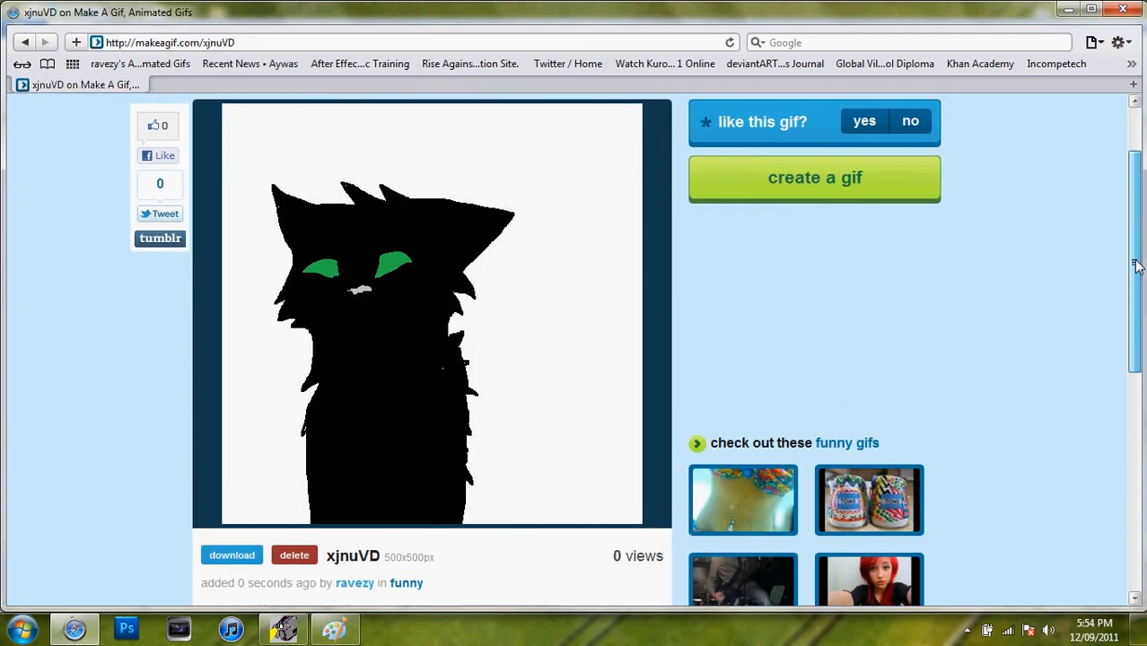
scroll(718, 127, up, 2)
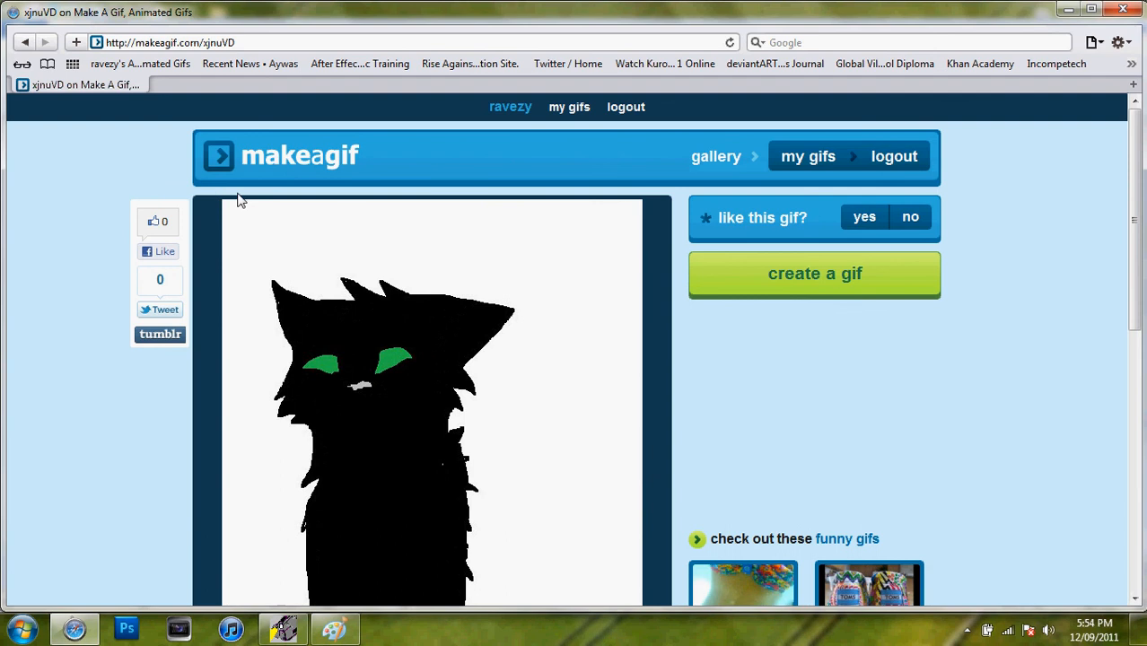
click(514, 106)
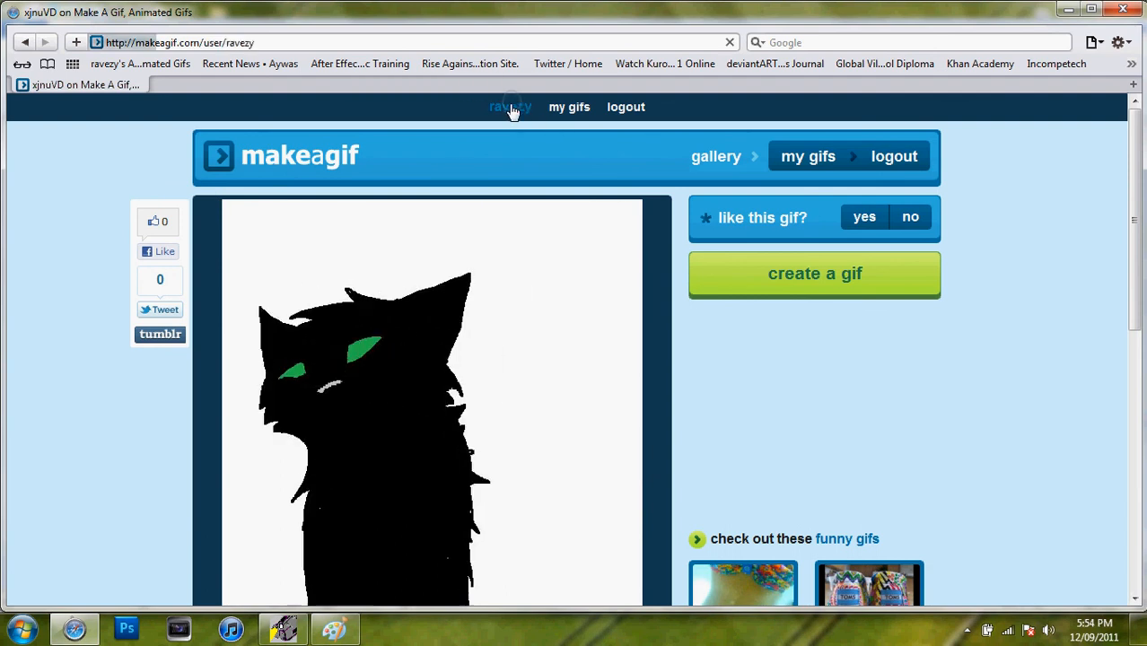
- Close the browser and Paint, and bring up the HyperCam window
click(1125, 10)
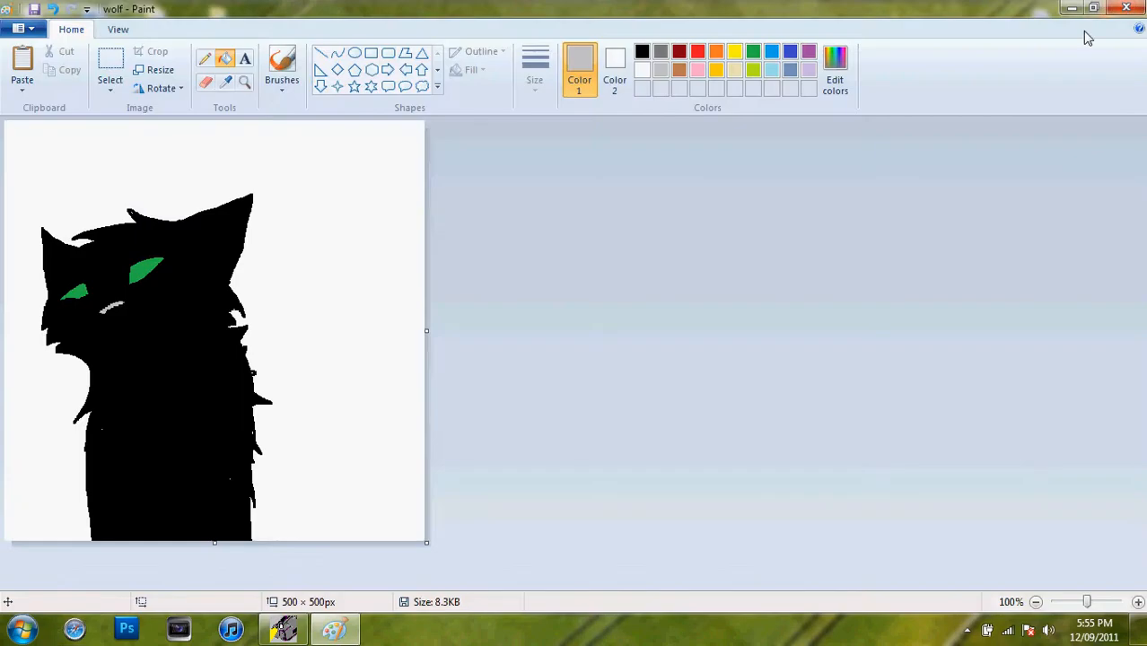
click(1127, 8)
click(284, 628)
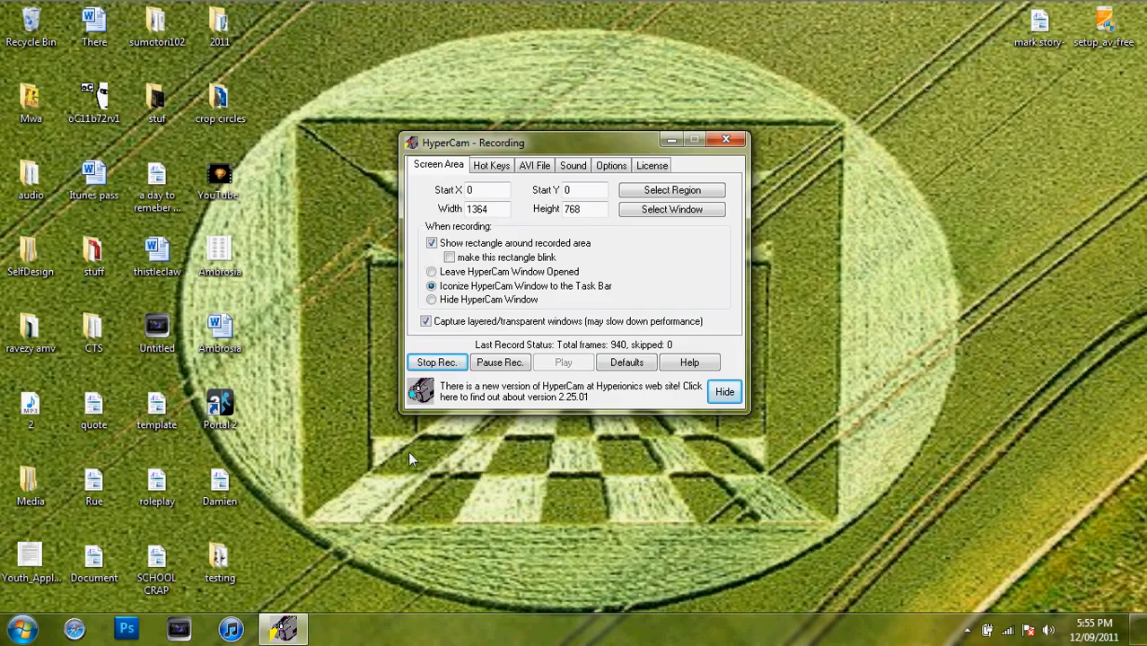